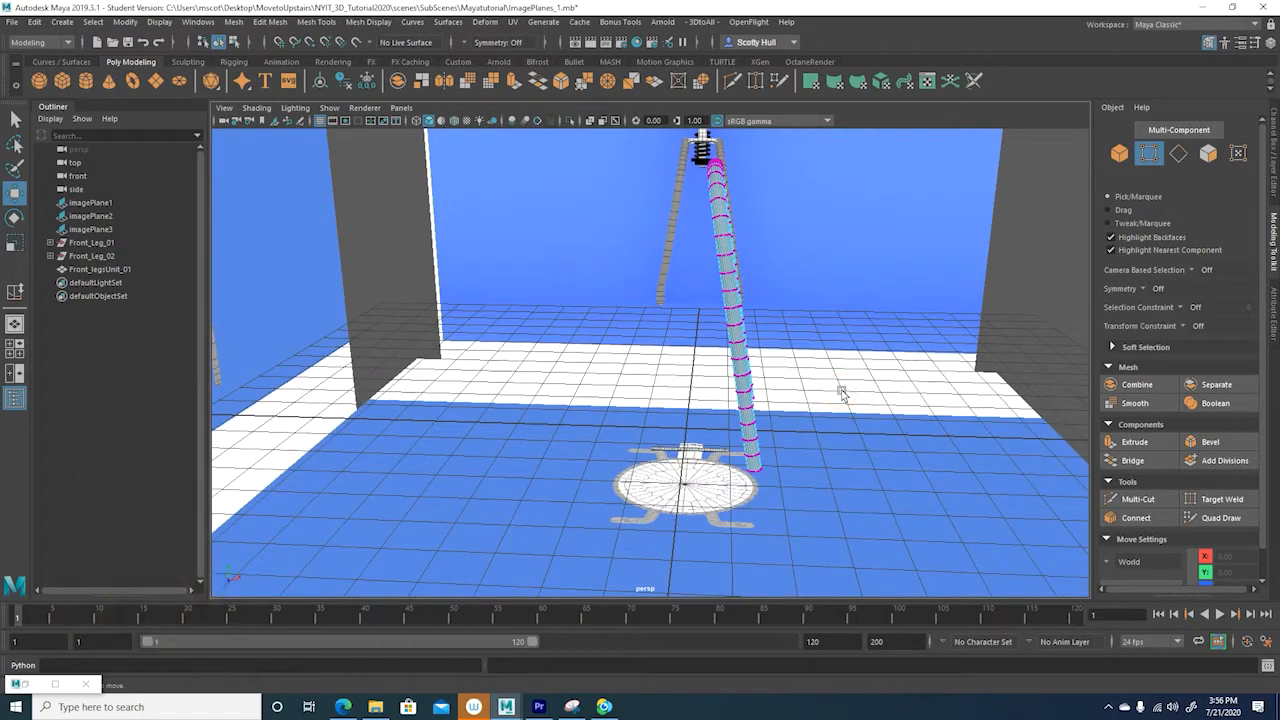
- In the front view, move the second-lowest vertex ring of Front_legsUnit_01 to about X 1.50, Y 0.21 and rotate it level
alt+drag(865, 395, 851, 376)
key(space)
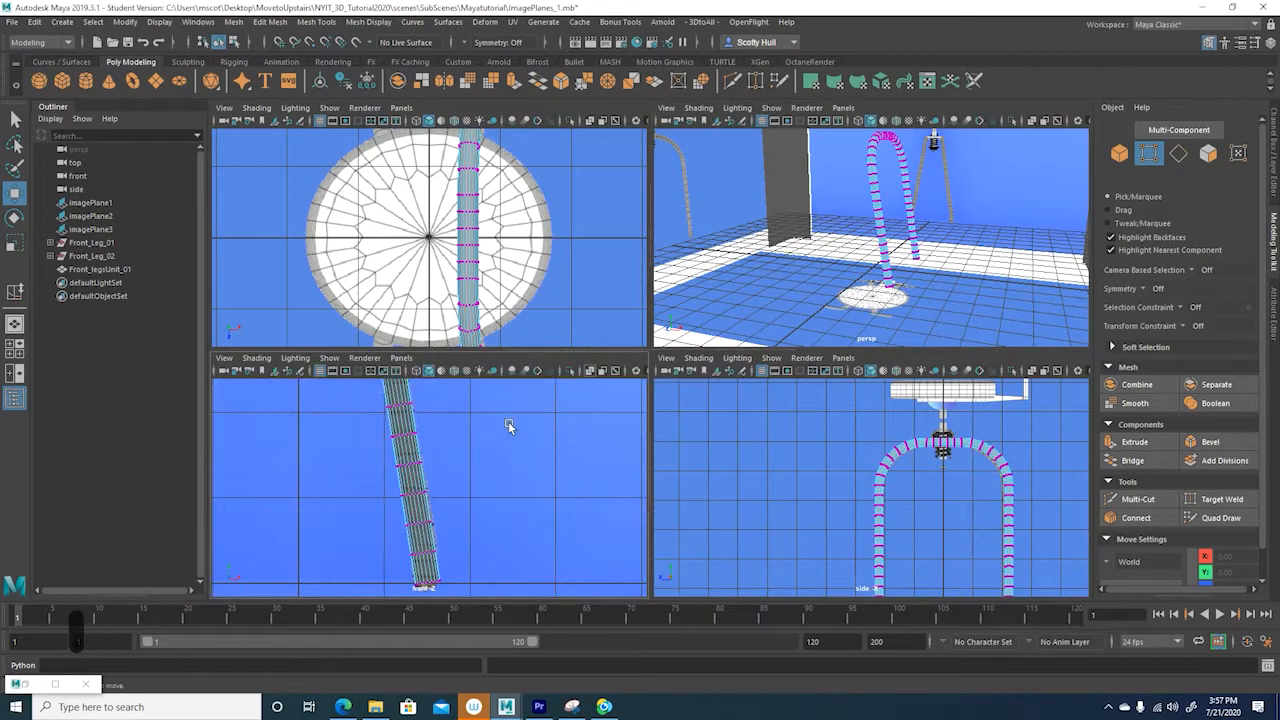
key(space)
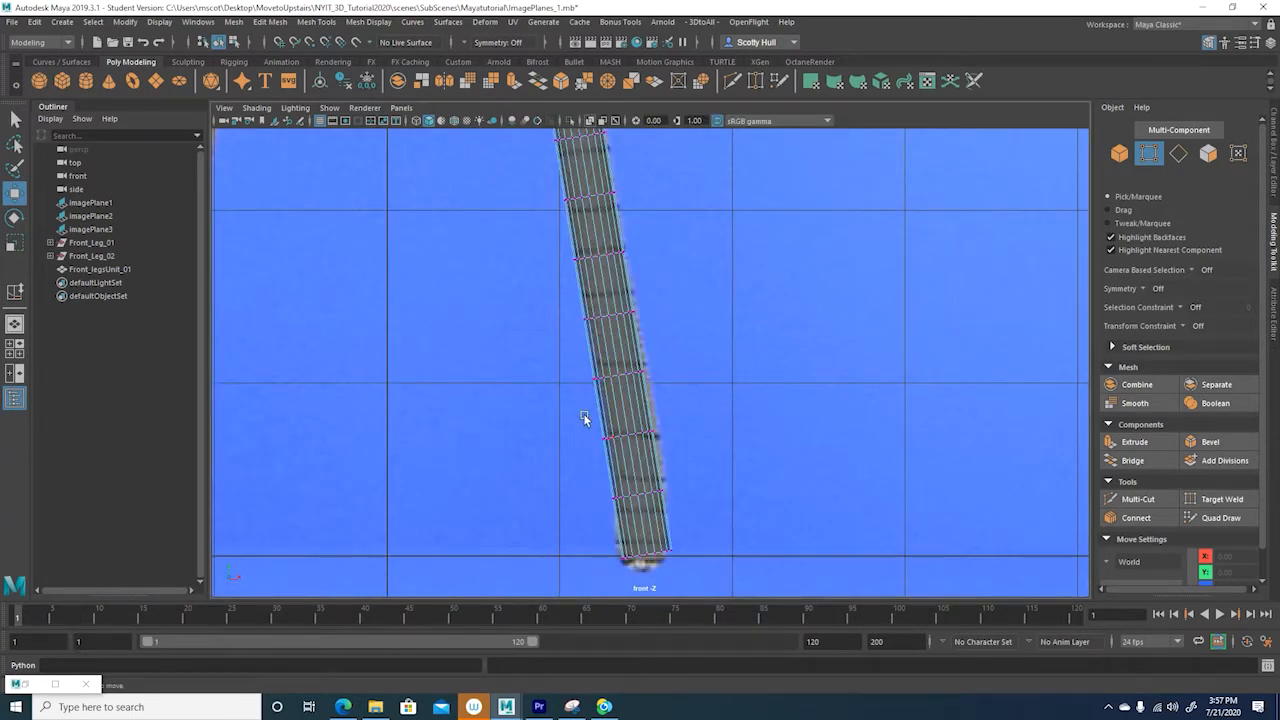
drag(577, 475, 684, 510)
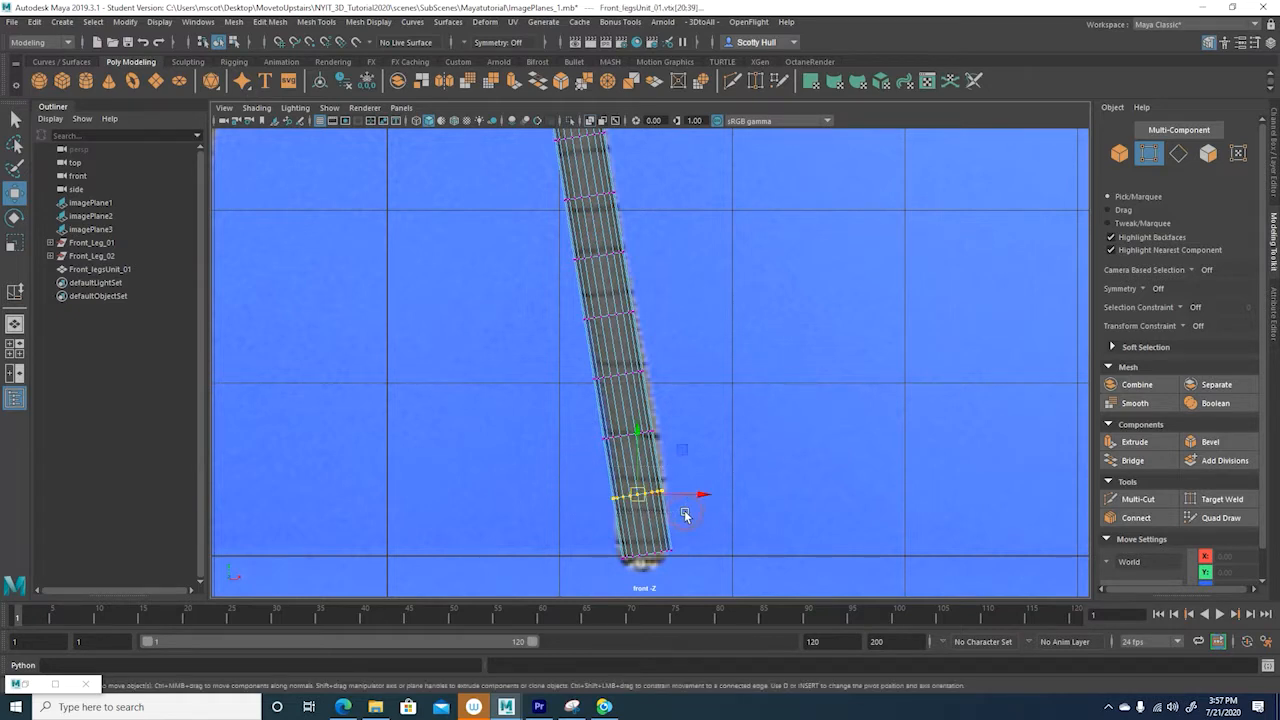
drag(636, 432, 640, 457)
drag(672, 519, 681, 518)
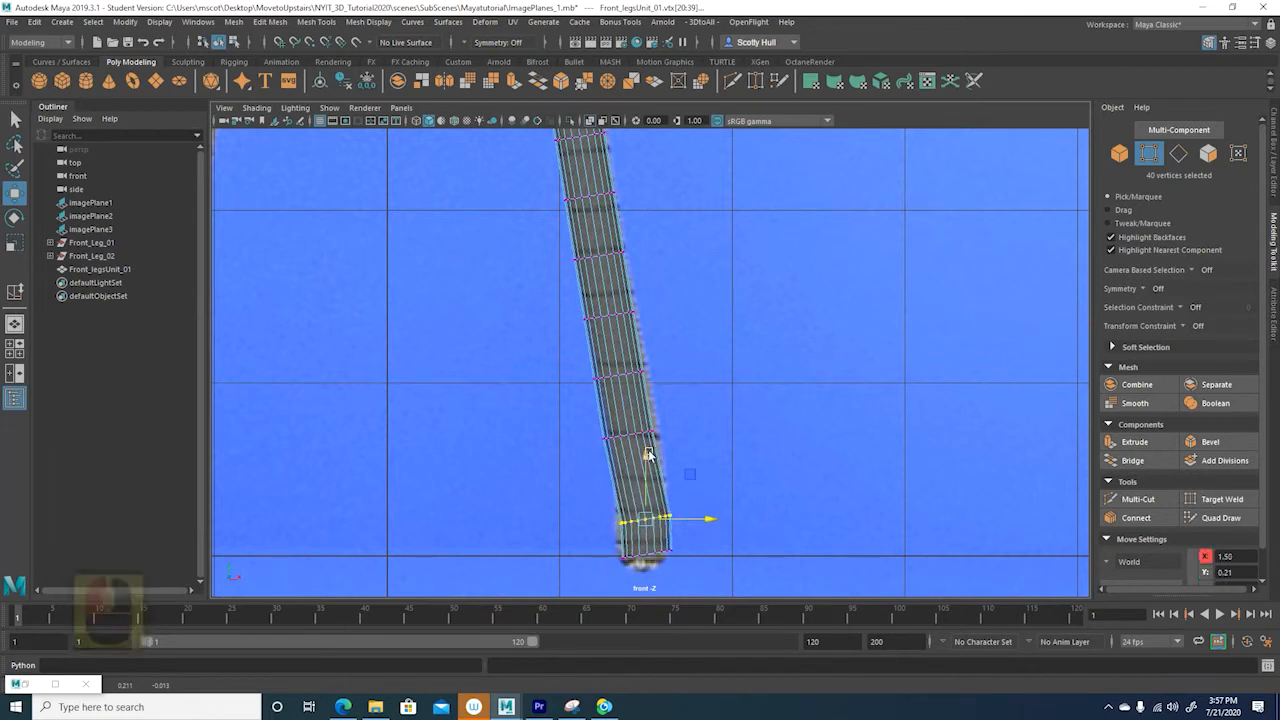
key(e)
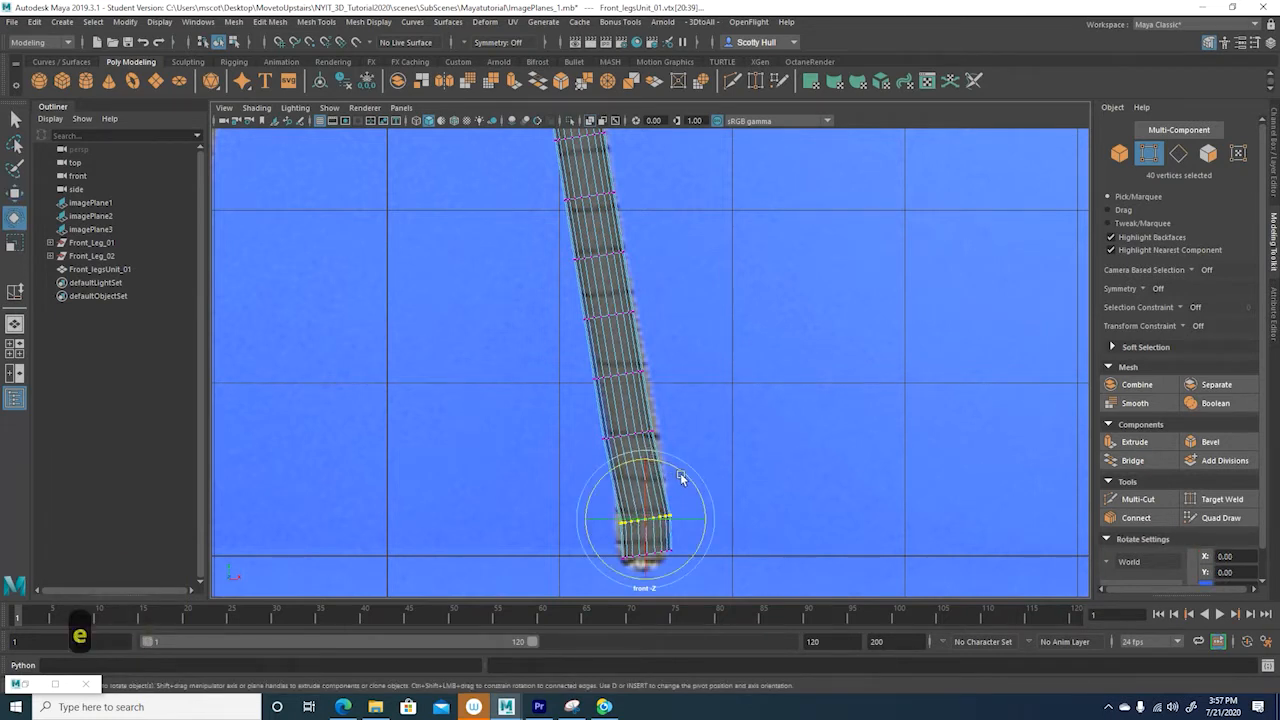
drag(686, 478, 688, 481)
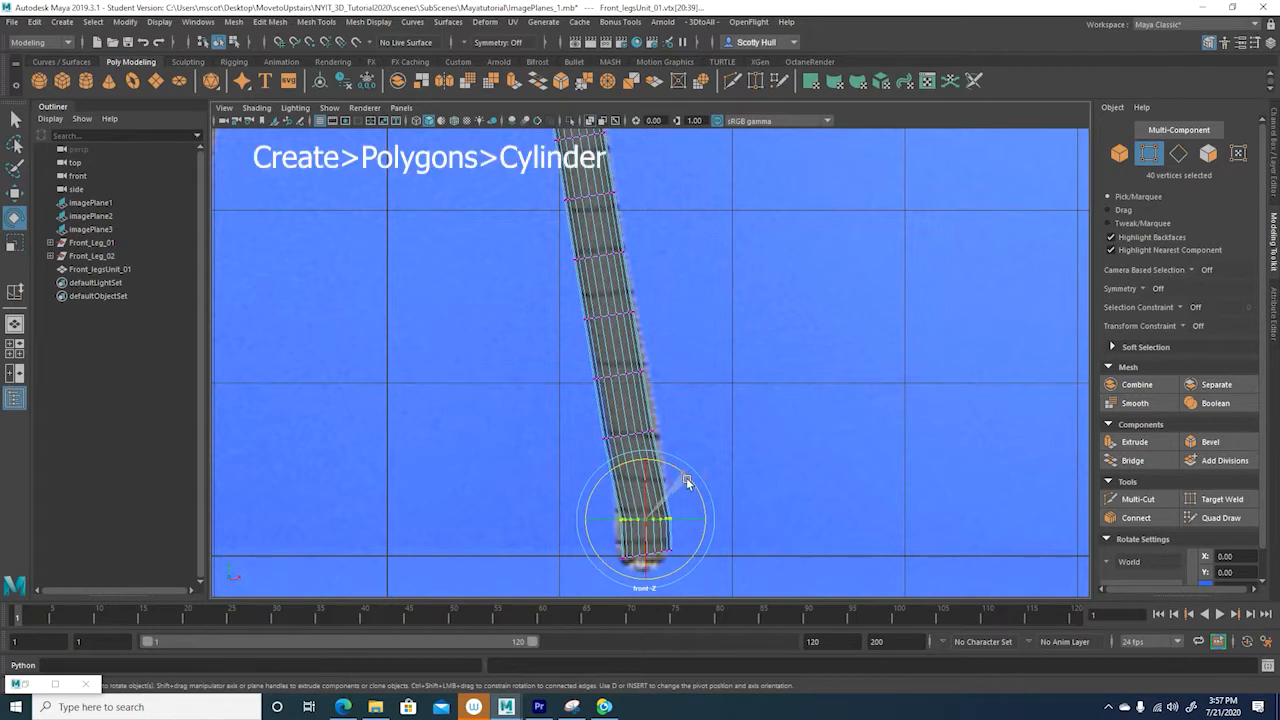
click(737, 557)
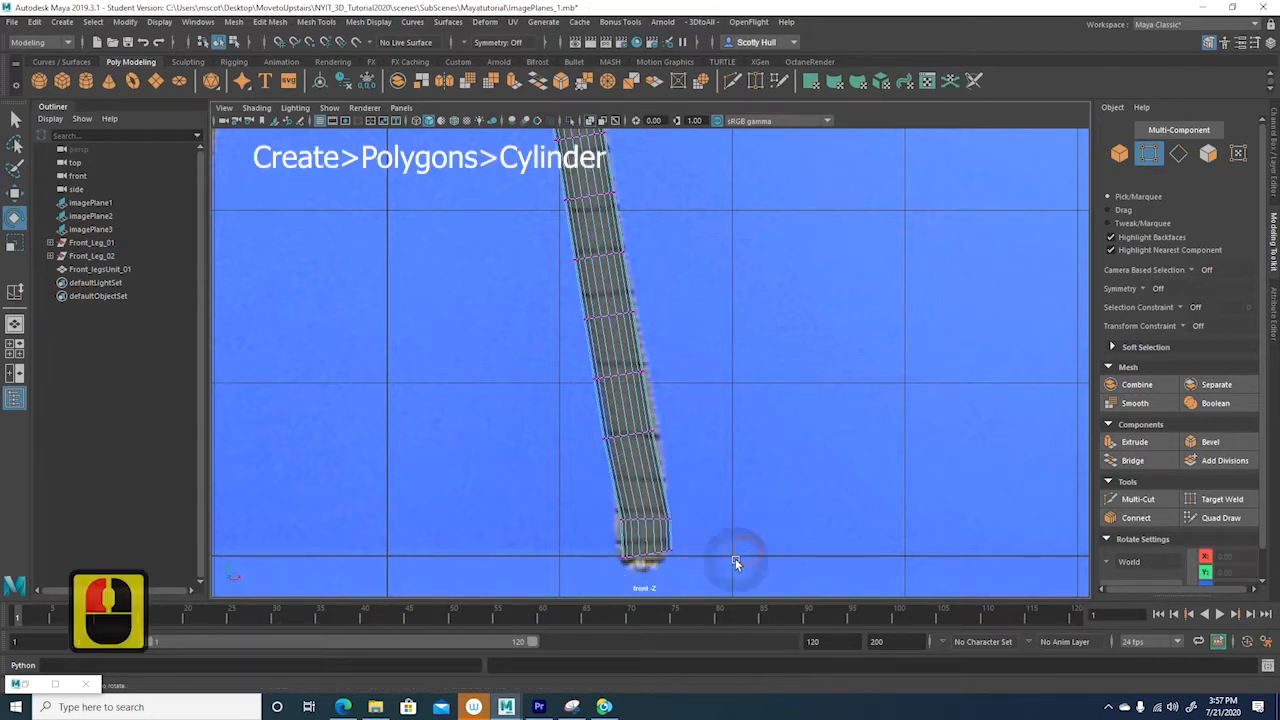
- Rotate the lowest vertex ring of the leg tube level so the foot end is horizontal
drag(600, 543, 708, 566)
drag(689, 514, 697, 521)
click(697, 521)
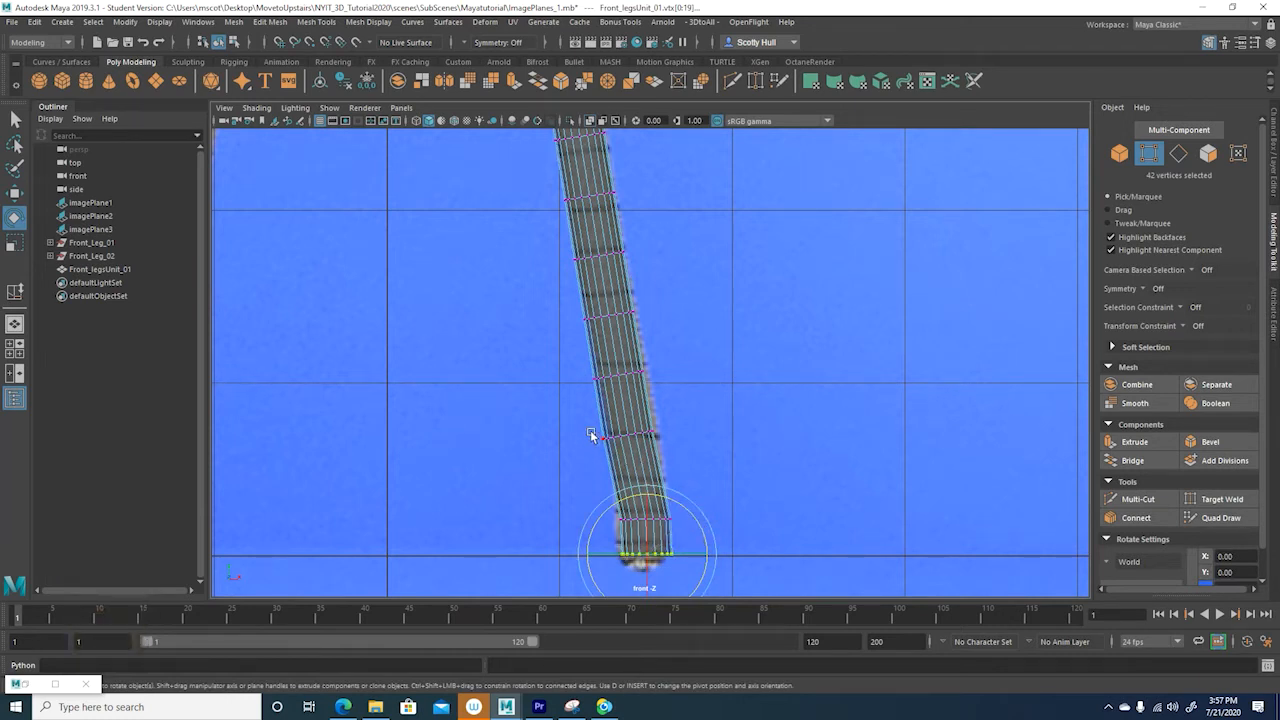
- Lower the third vertex ring from the foot to about Y 0.46, rotate it level and shift it outward over the reference leg
drag(580, 420, 672, 450)
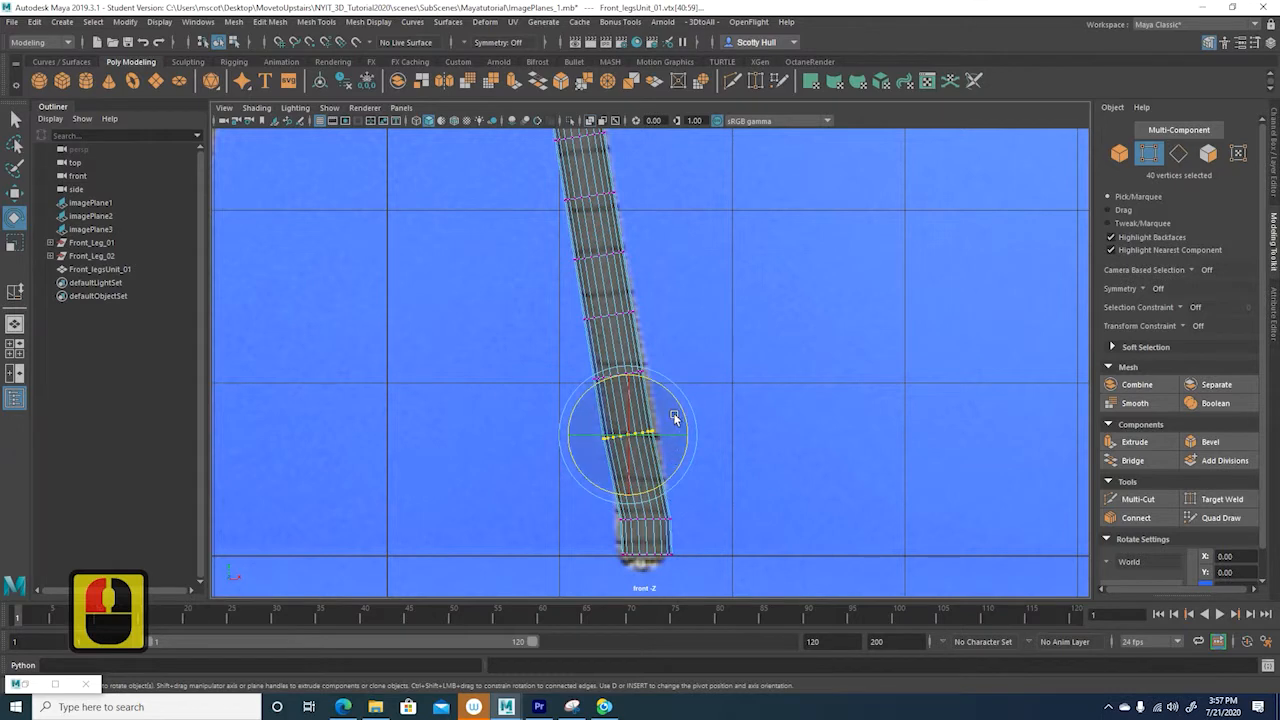
key(w)
drag(630, 373, 652, 443)
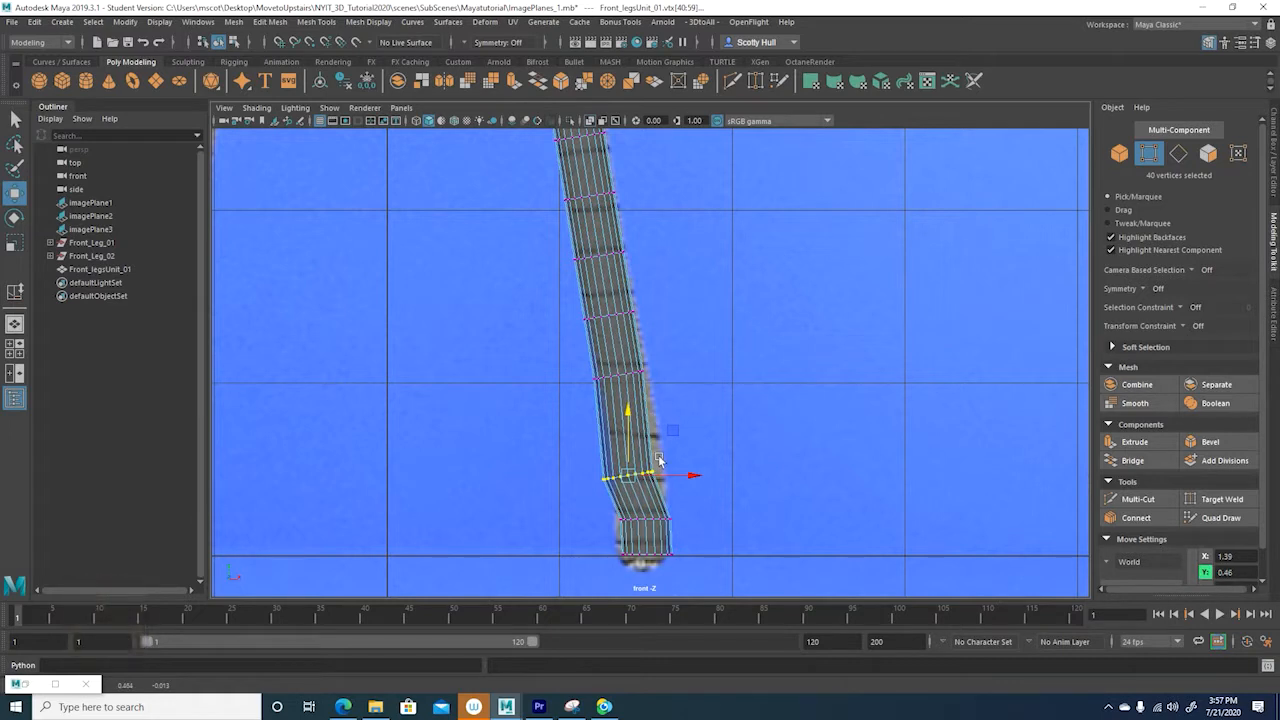
key(e)
drag(657, 428, 665, 436)
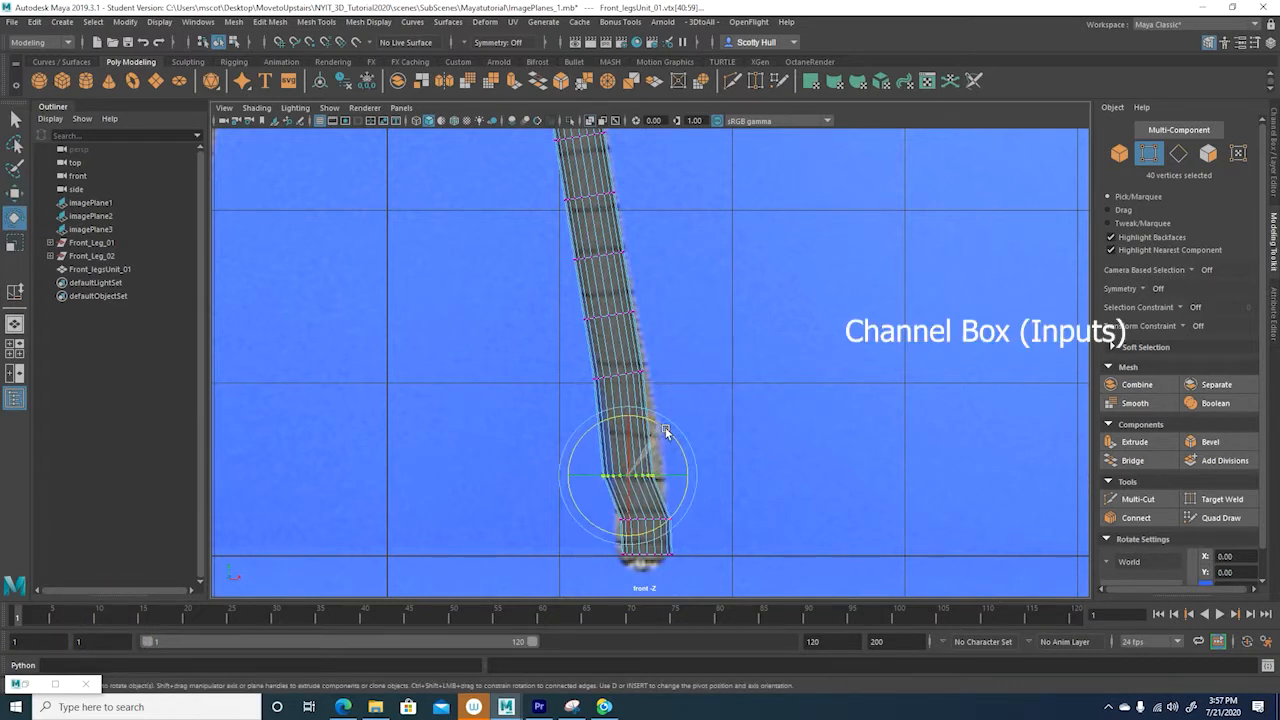
click(665, 429)
key(w)
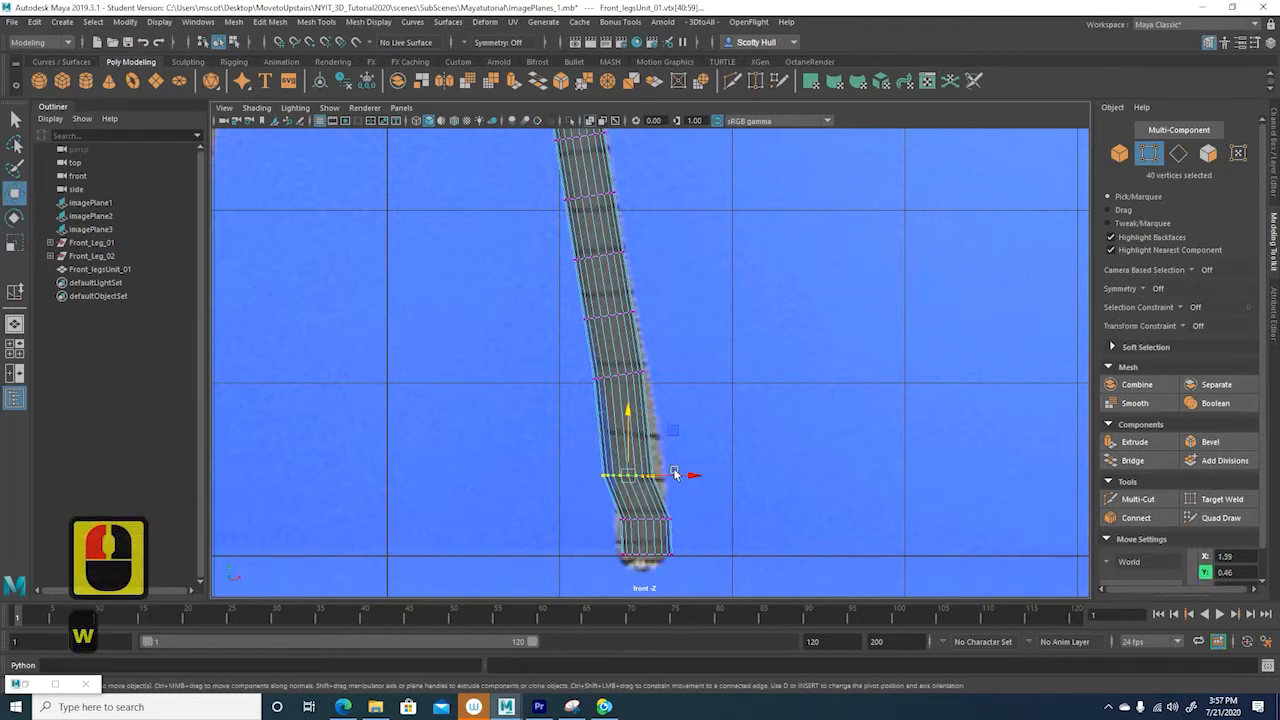
drag(682, 473, 698, 477)
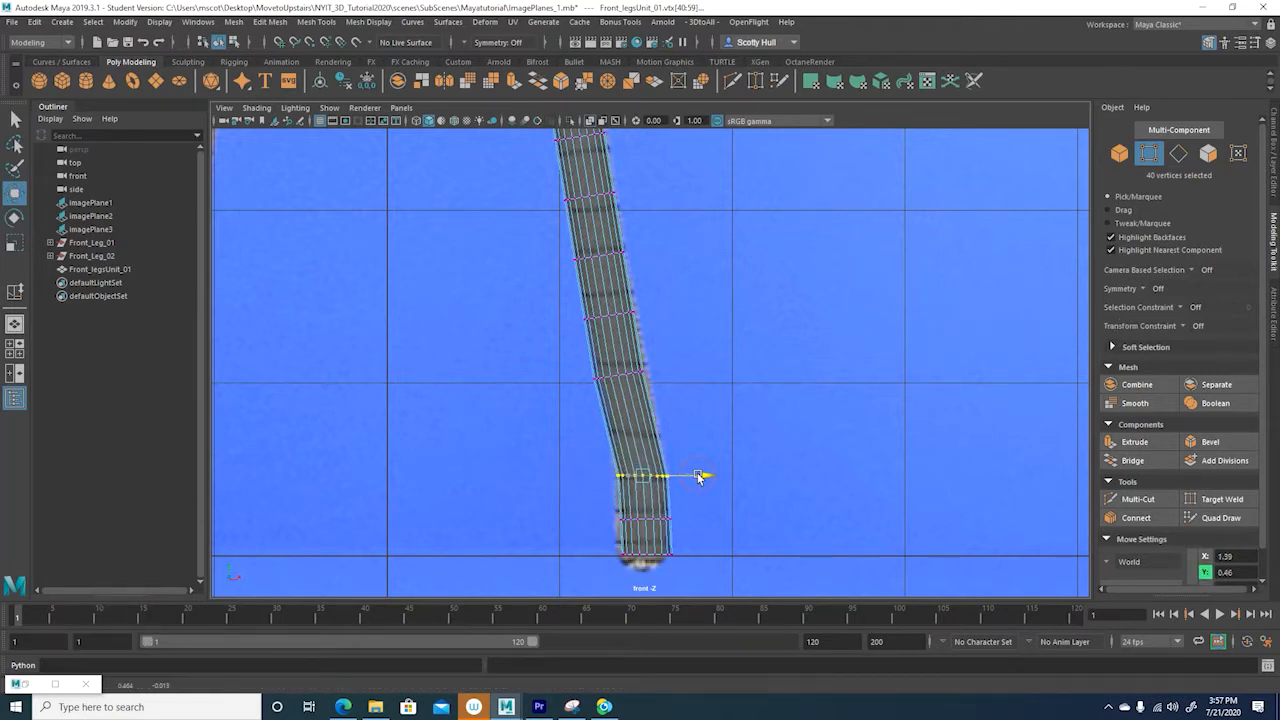
click(698, 477)
- Move the fourth vertex ring from the foot down and outward to about X 1.42, Y 0.77
drag(578, 352, 655, 402)
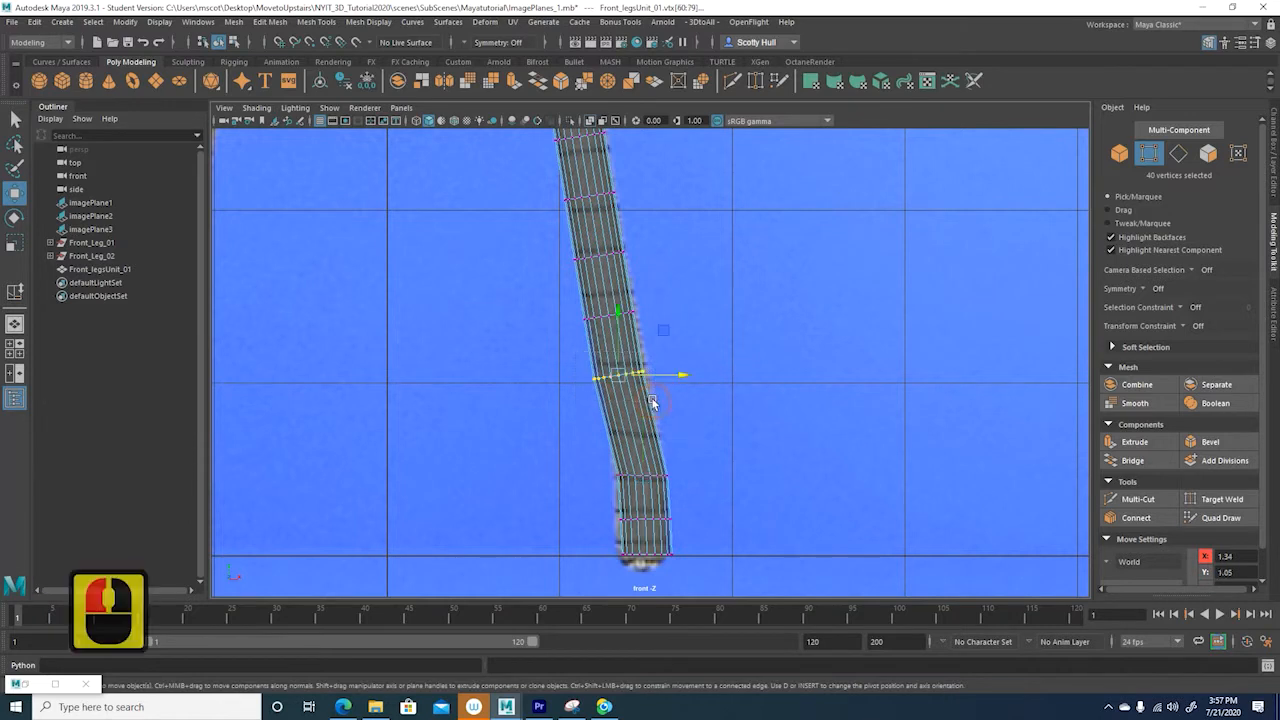
drag(619, 315, 619, 361)
drag(666, 420, 680, 421)
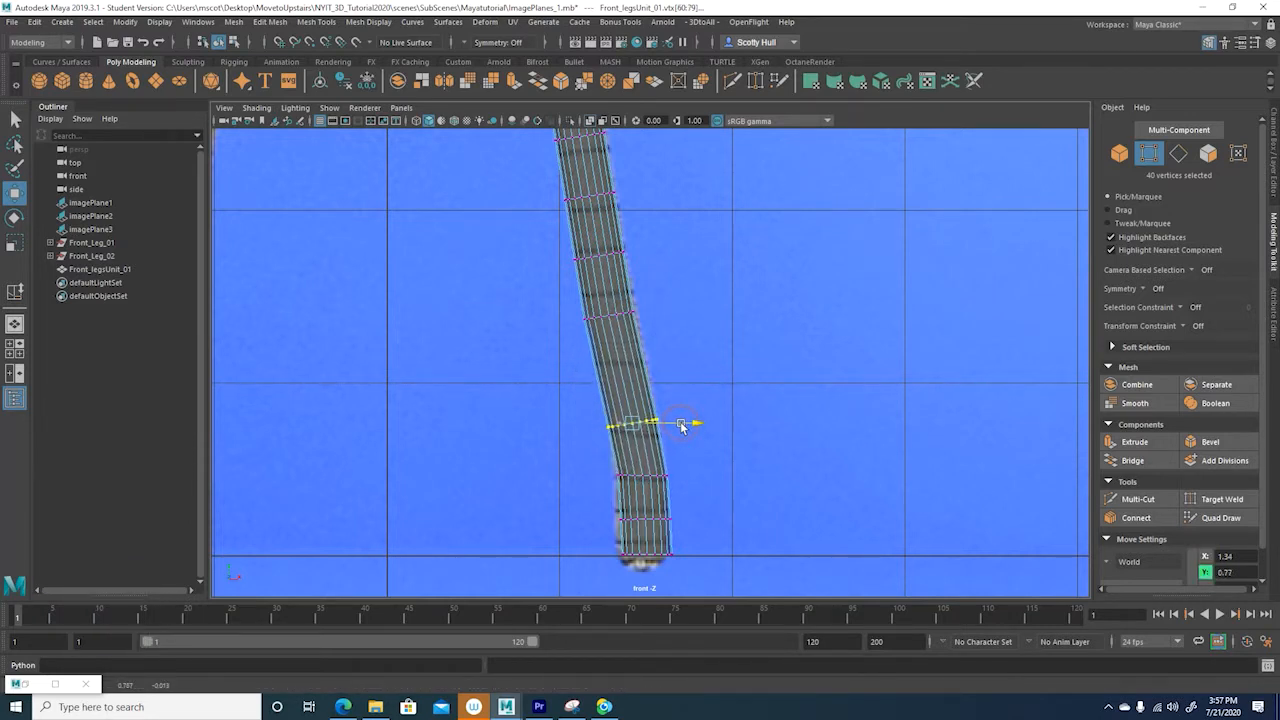
click(681, 422)
- Nudge the fifth vertex ring from the foot sideways to line it up with the reference leg
drag(552, 285, 648, 325)
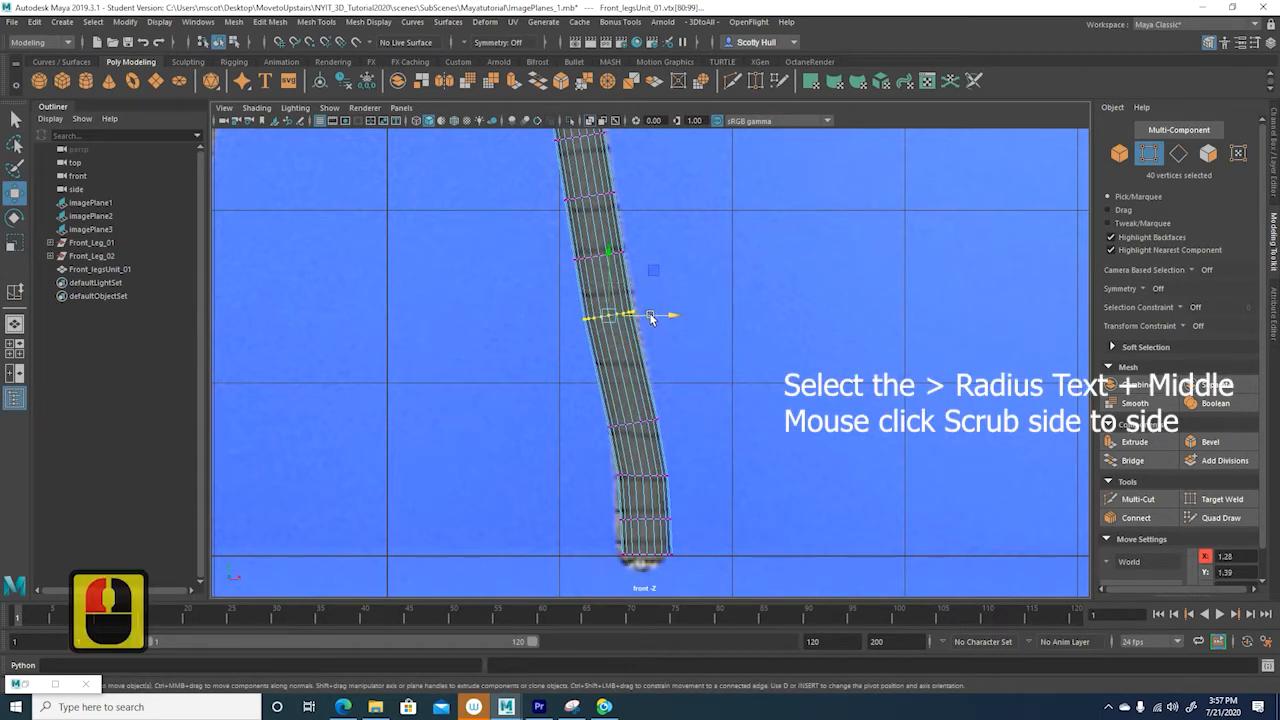
click(650, 318)
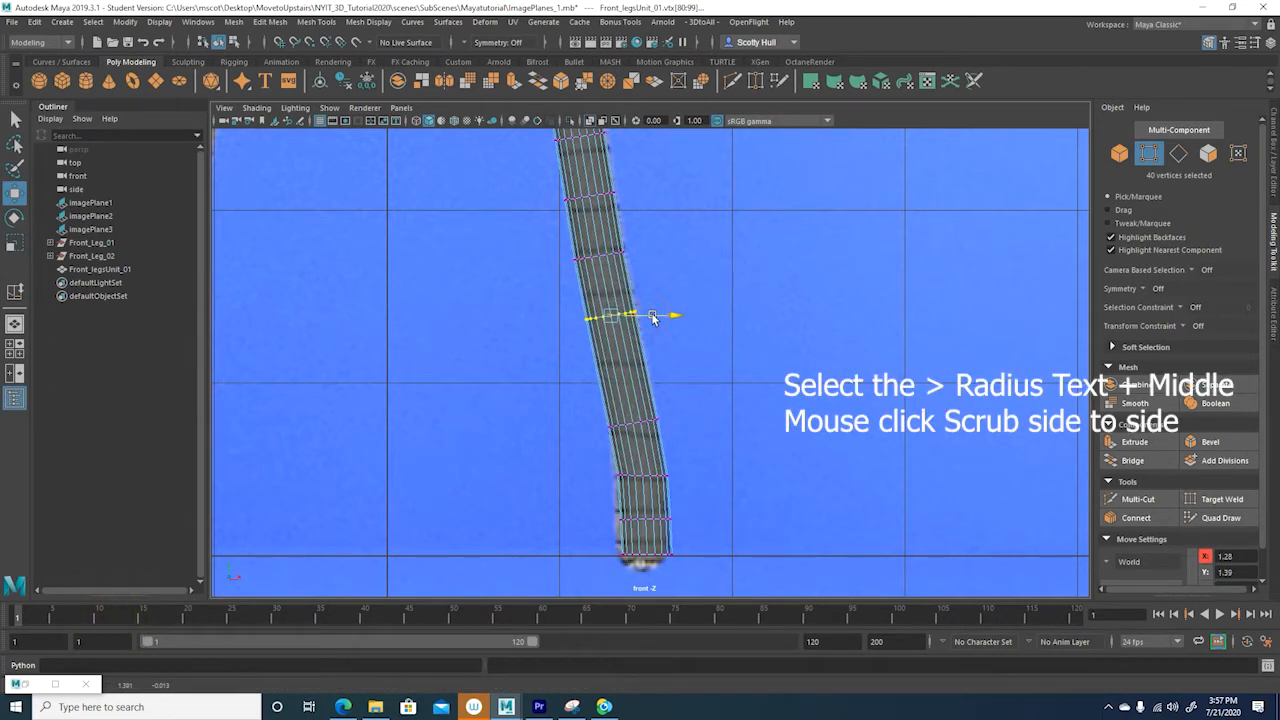
drag(652, 315, 650, 315)
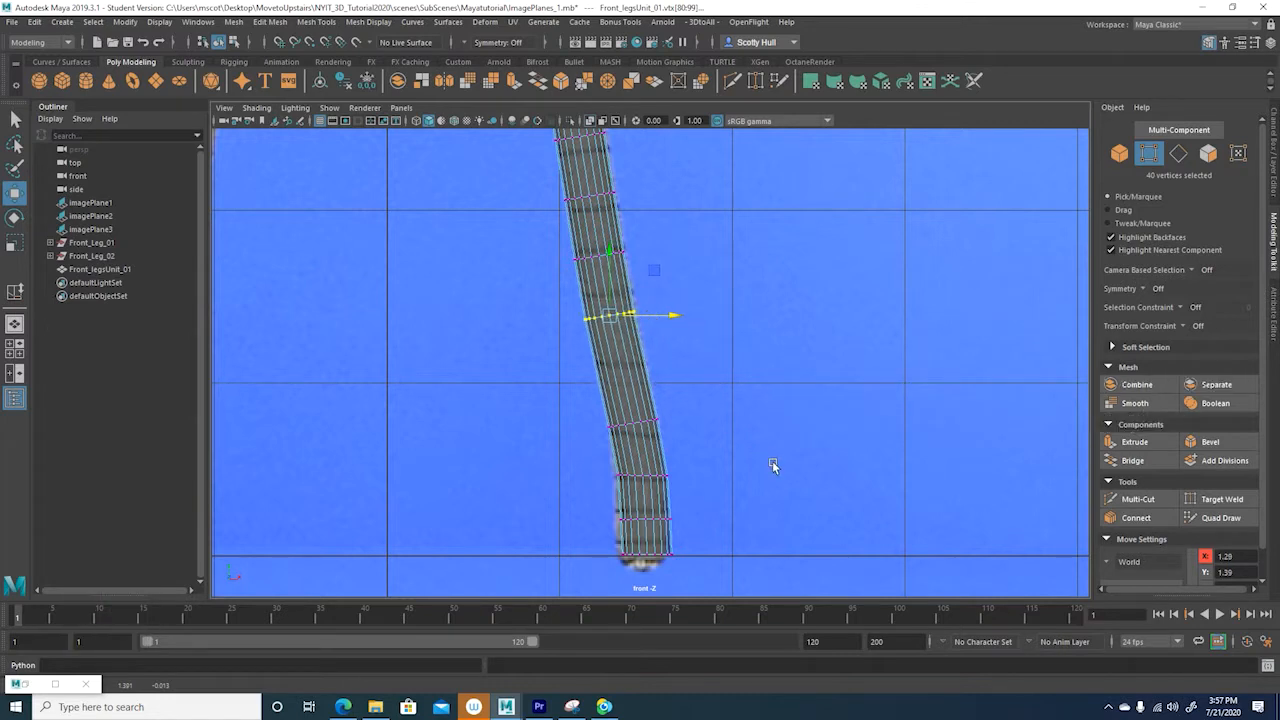
- Lower the fourth vertex ring to about Y 0.70, rotate it level and shift it slightly outward to smooth the bend
drag(565, 401, 708, 450)
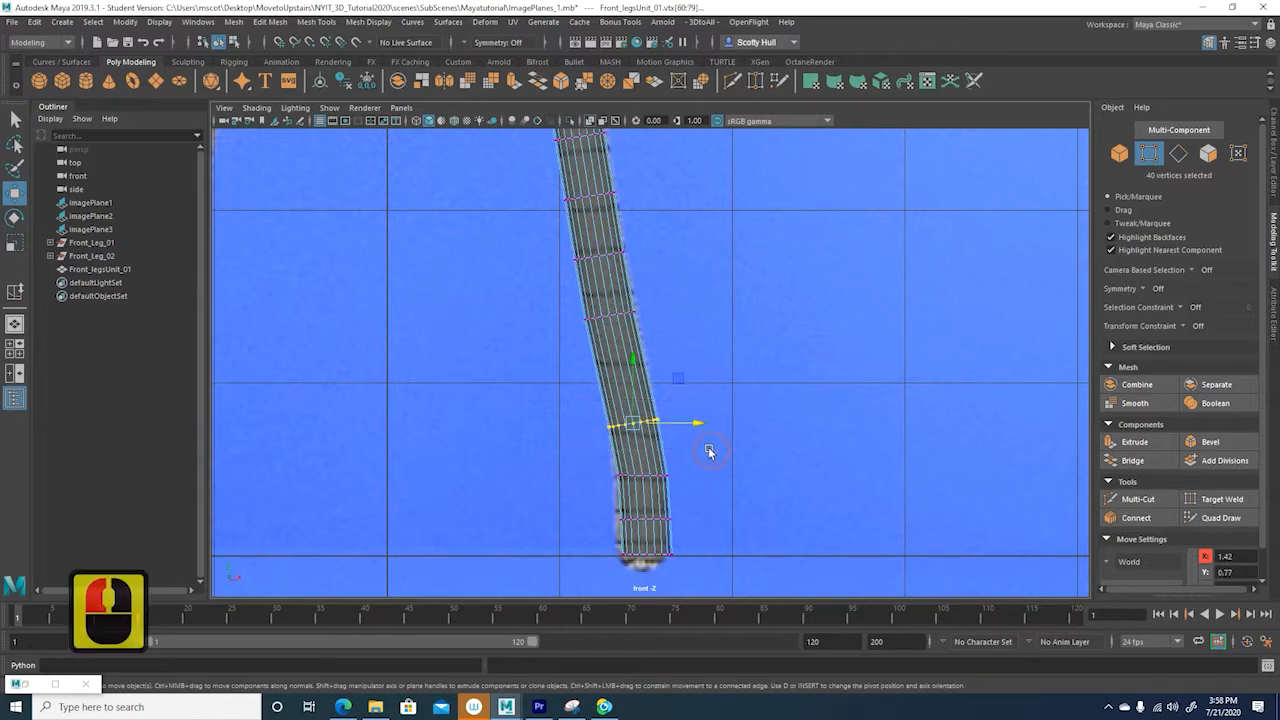
drag(638, 381, 640, 389)
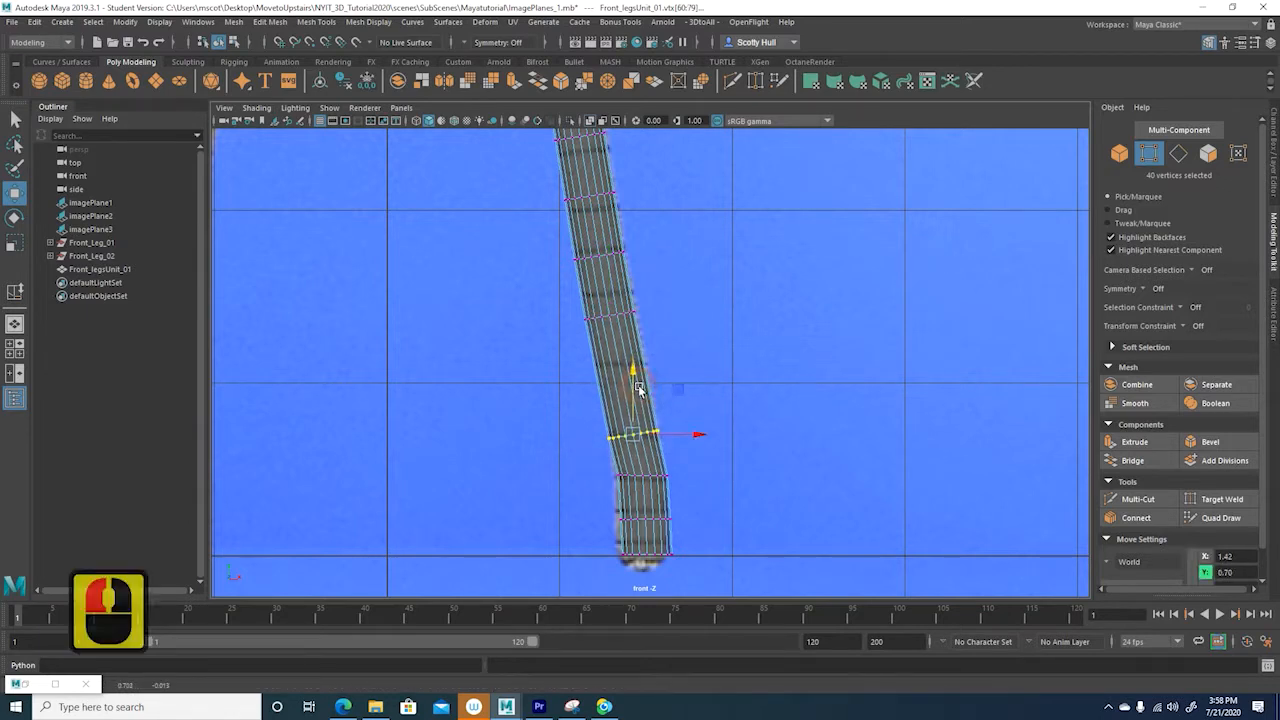
key(e)
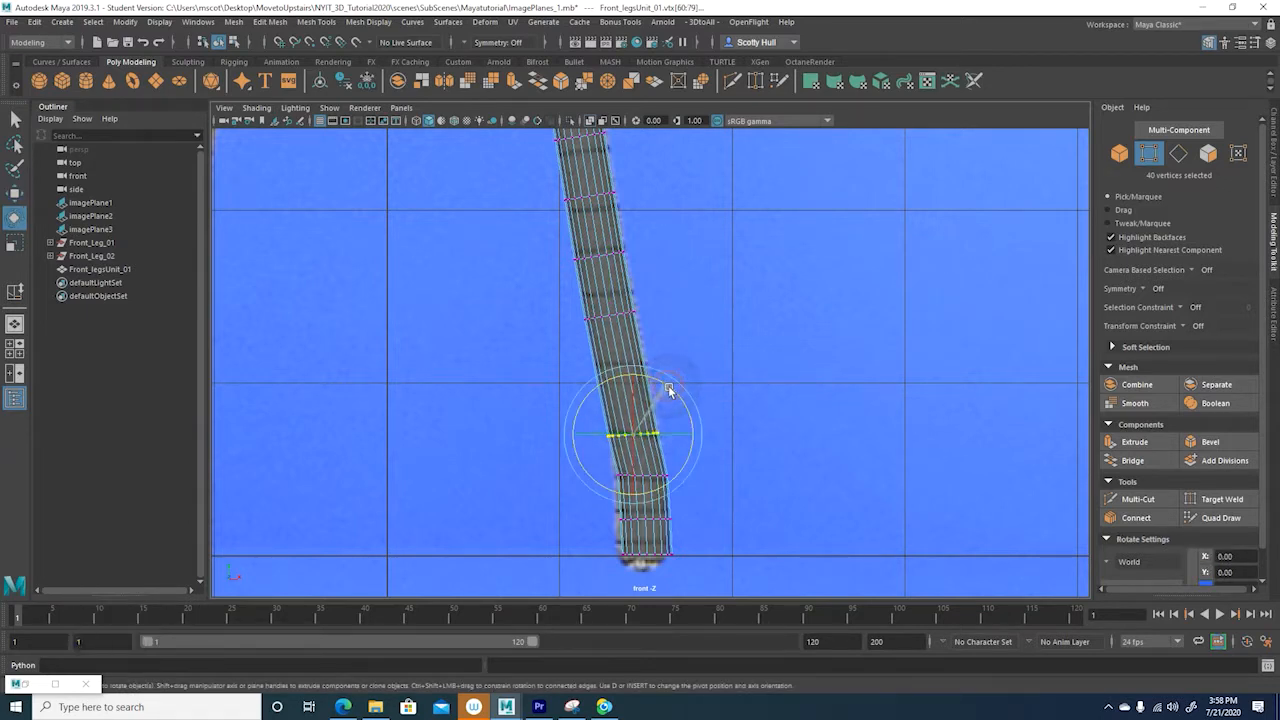
key(w)
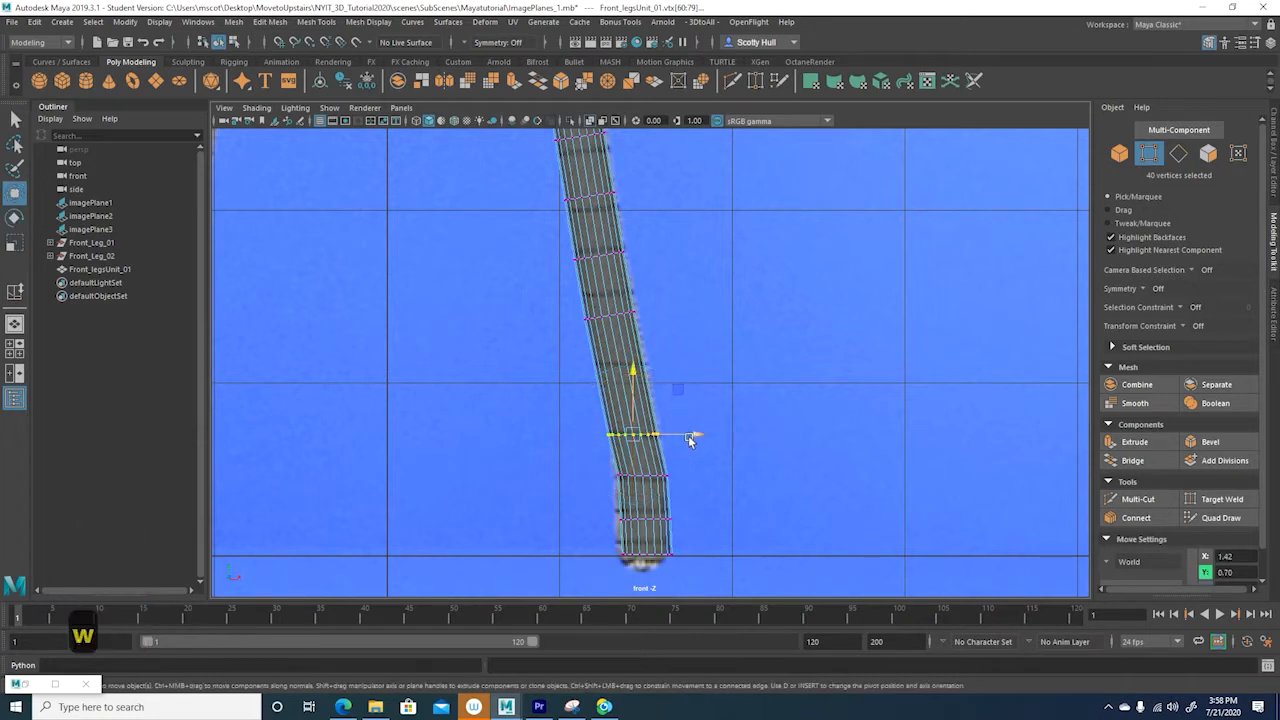
drag(690, 437, 696, 438)
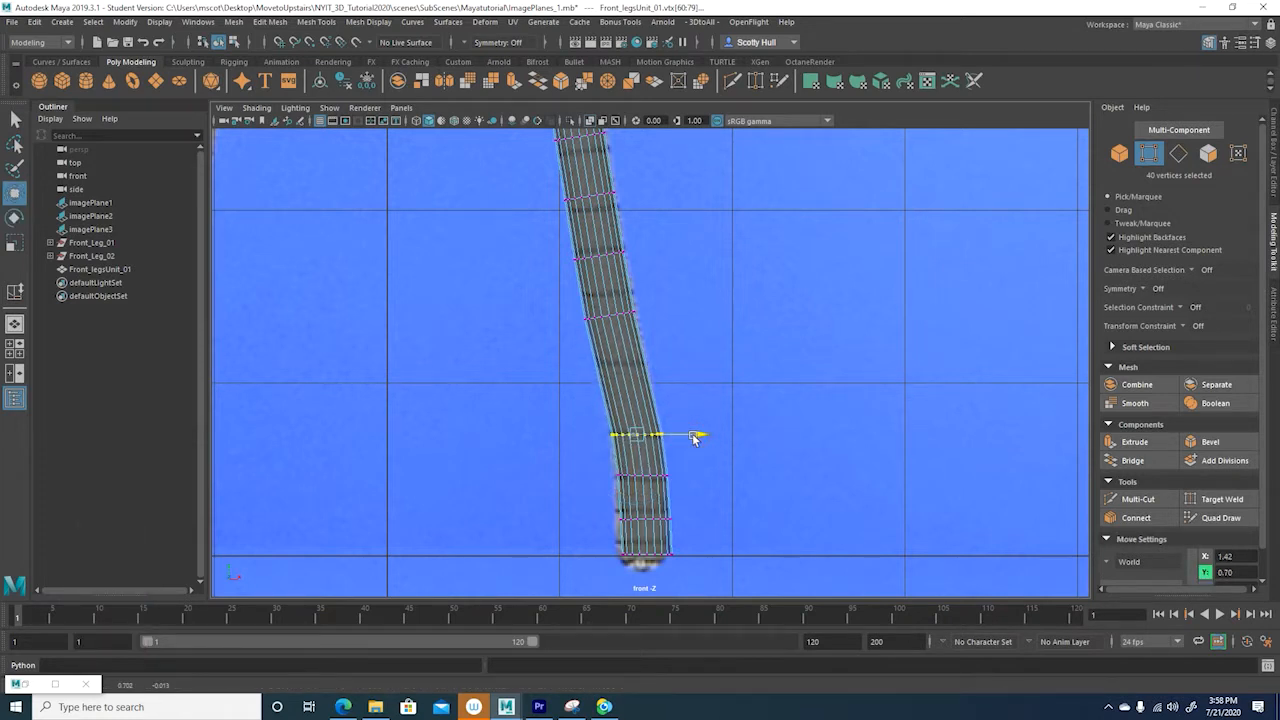
- Nudge the fifth vertex ring slightly outward, and return Front_legsUnit_01 to object mode in the perspective view
drag(584, 302, 664, 317)
drag(557, 251, 649, 257)
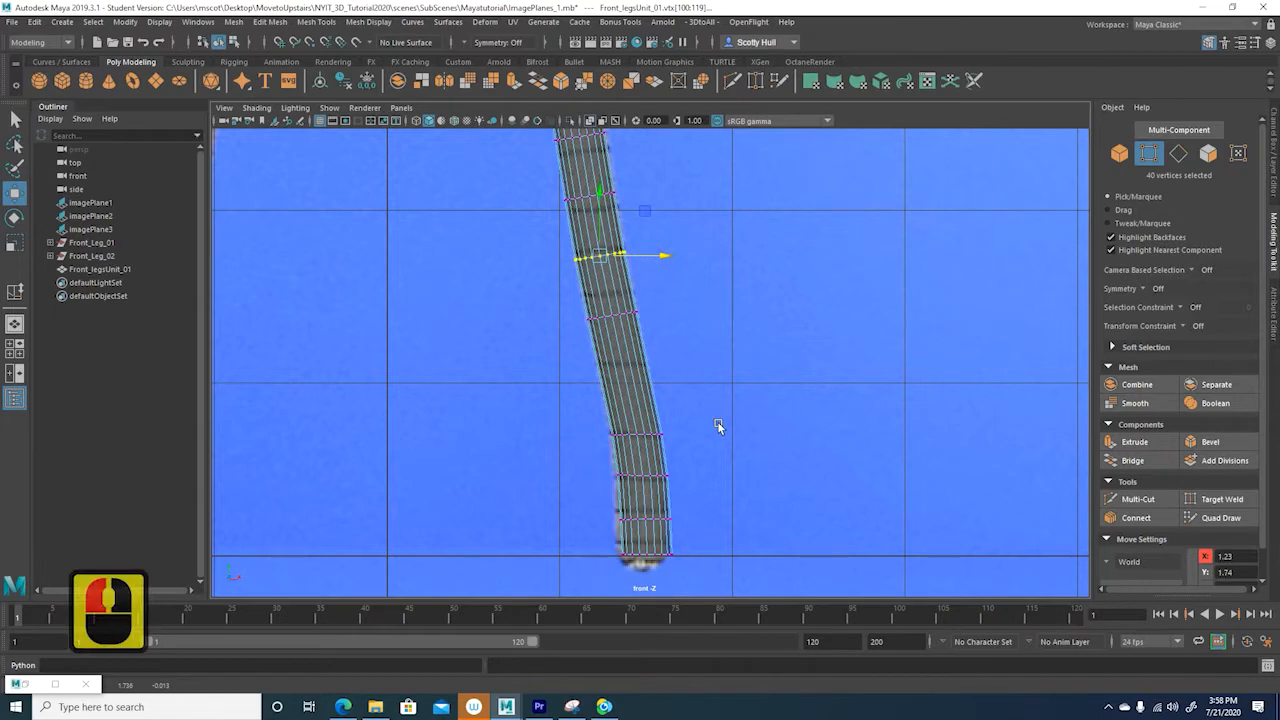
key(space)
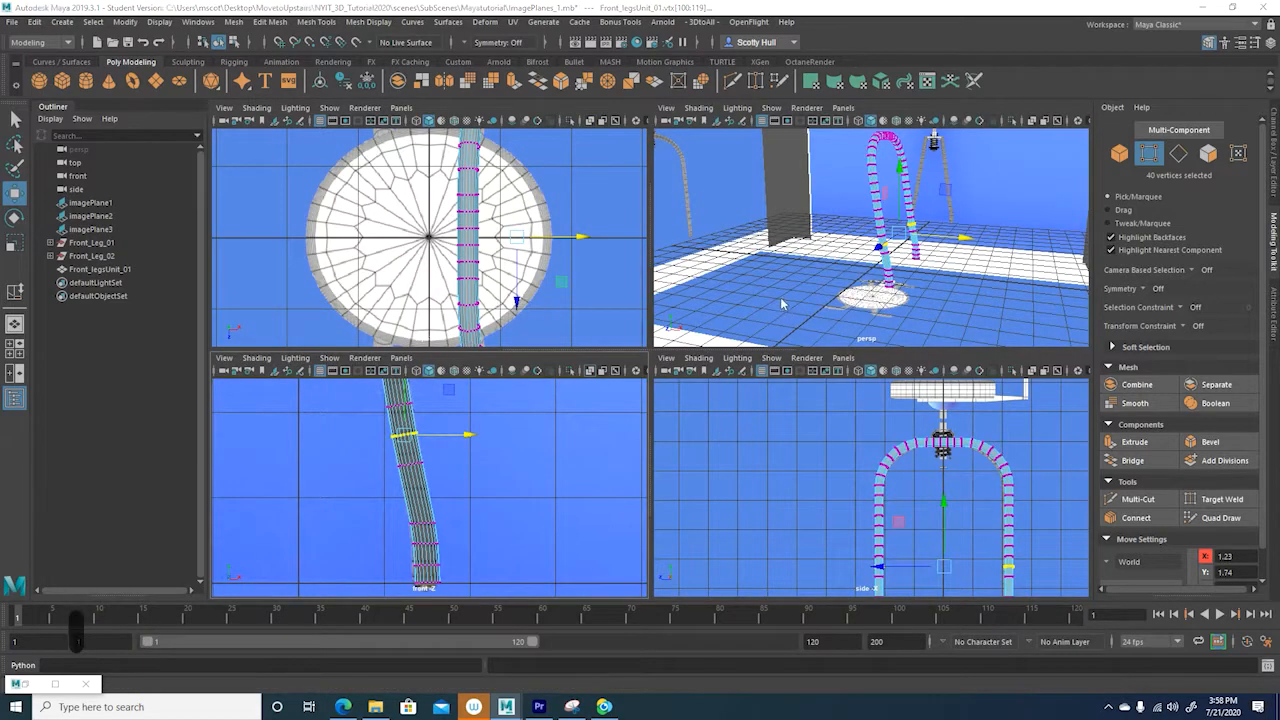
key(space)
right_drag(668, 318, 700, 296)
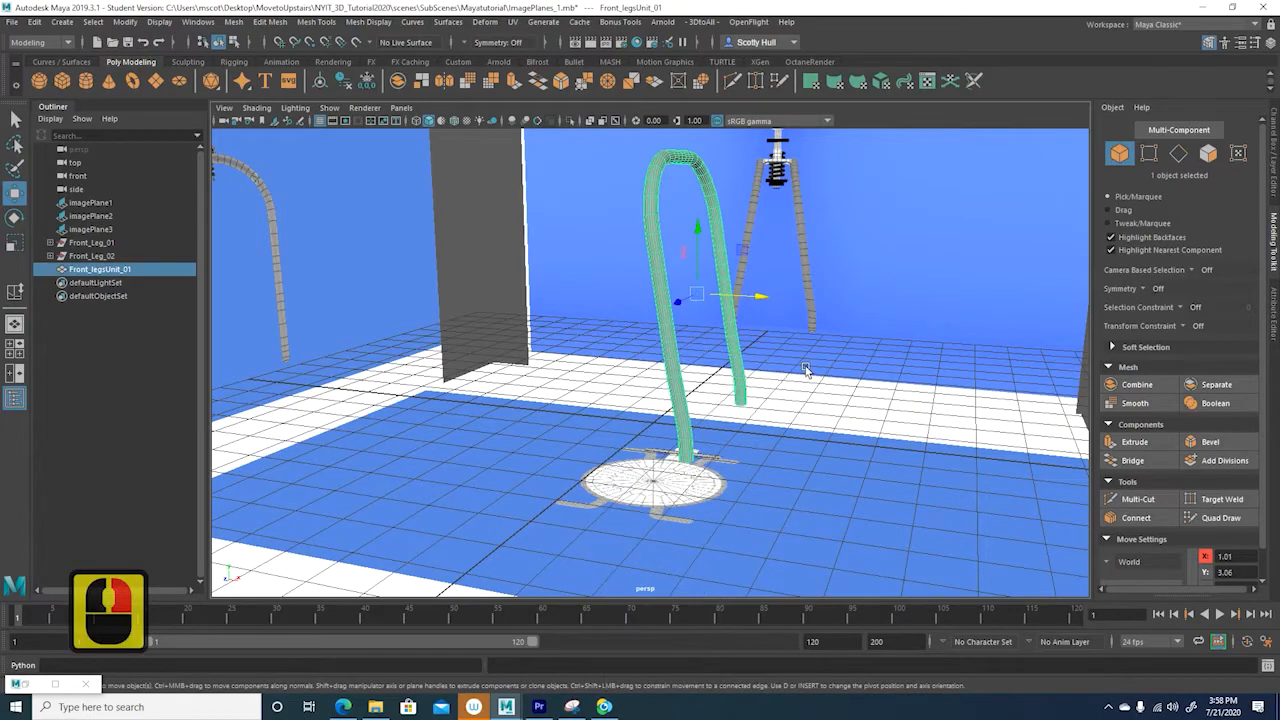
click(808, 368)
alt+drag(843, 386, 807, 362)
- In vertex mode, move the fifth ring from the foot on both legs down and outward to about X 1.42, Y 1.27
click(733, 327)
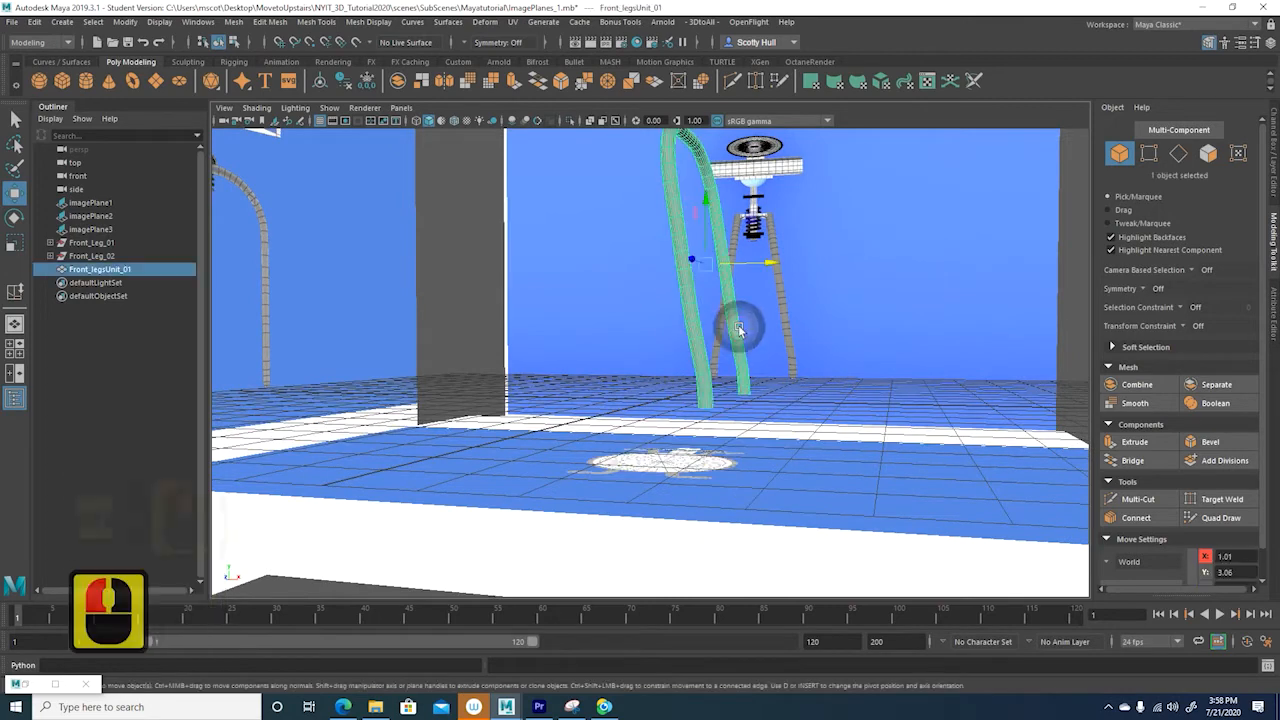
right_click(737, 329)
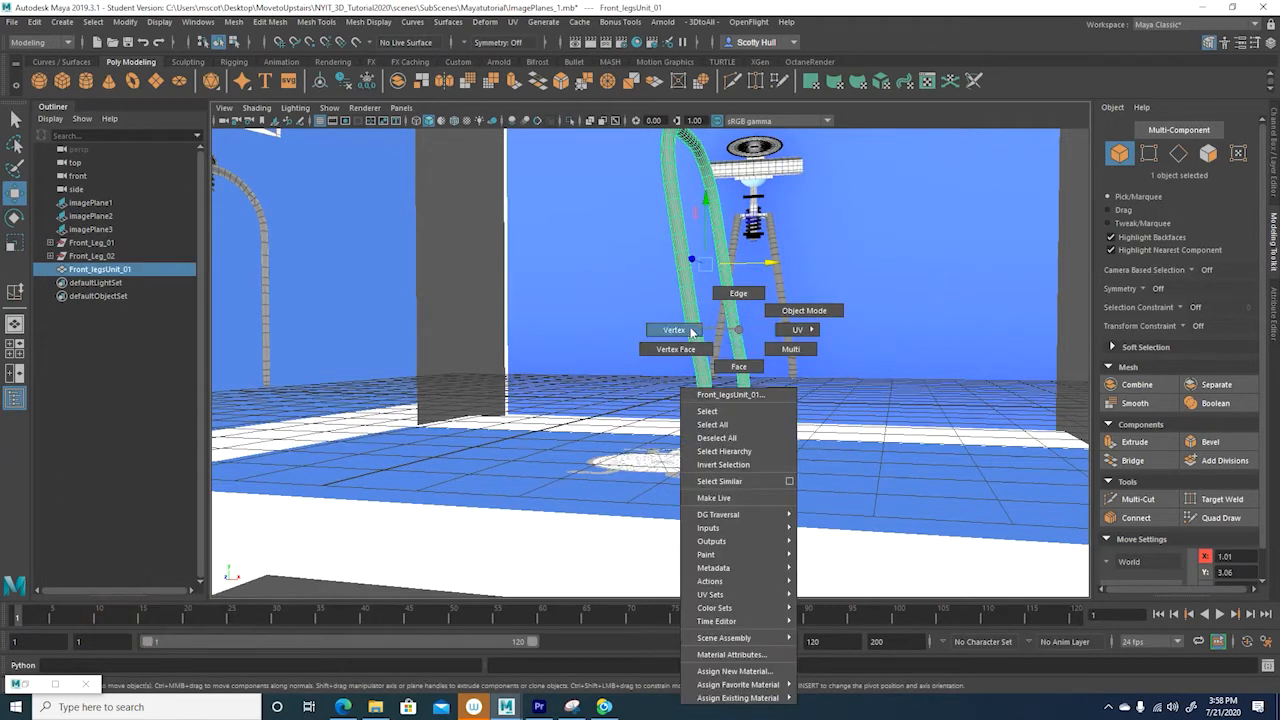
click(690, 330)
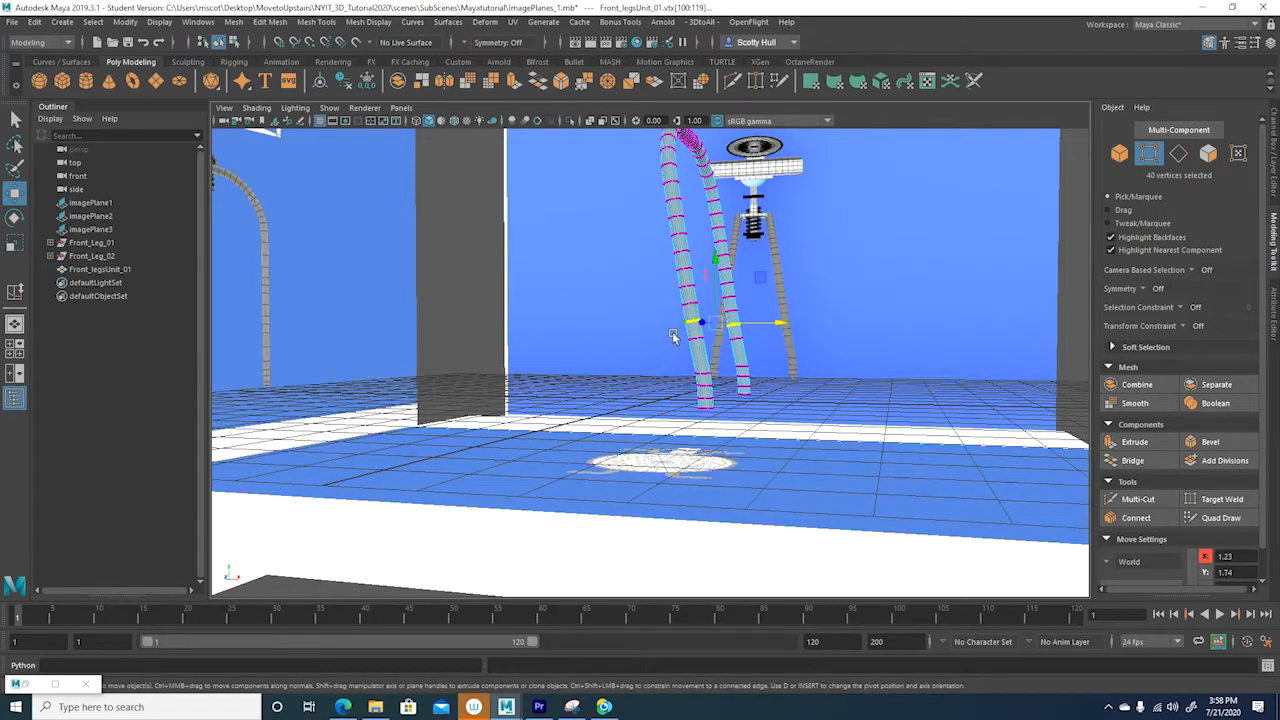
drag(750, 345, 770, 357)
drag(718, 286, 719, 294)
drag(741, 343, 748, 345)
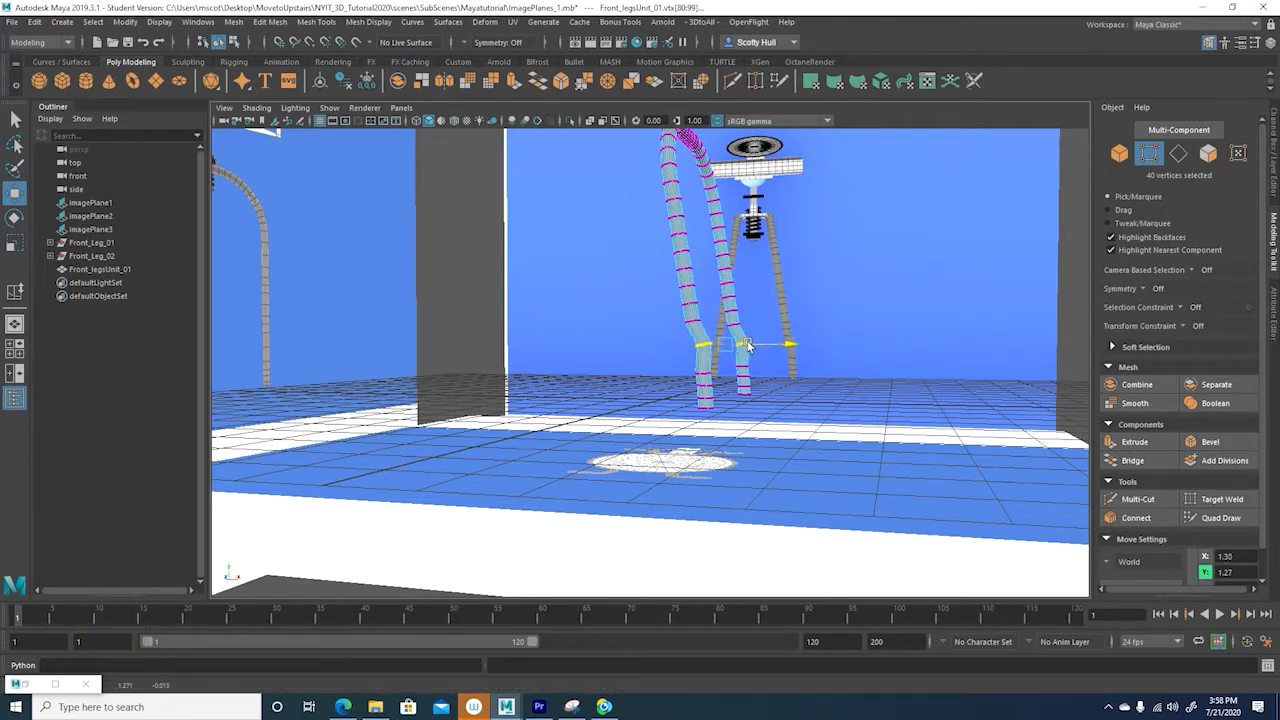
drag(743, 344, 744, 345)
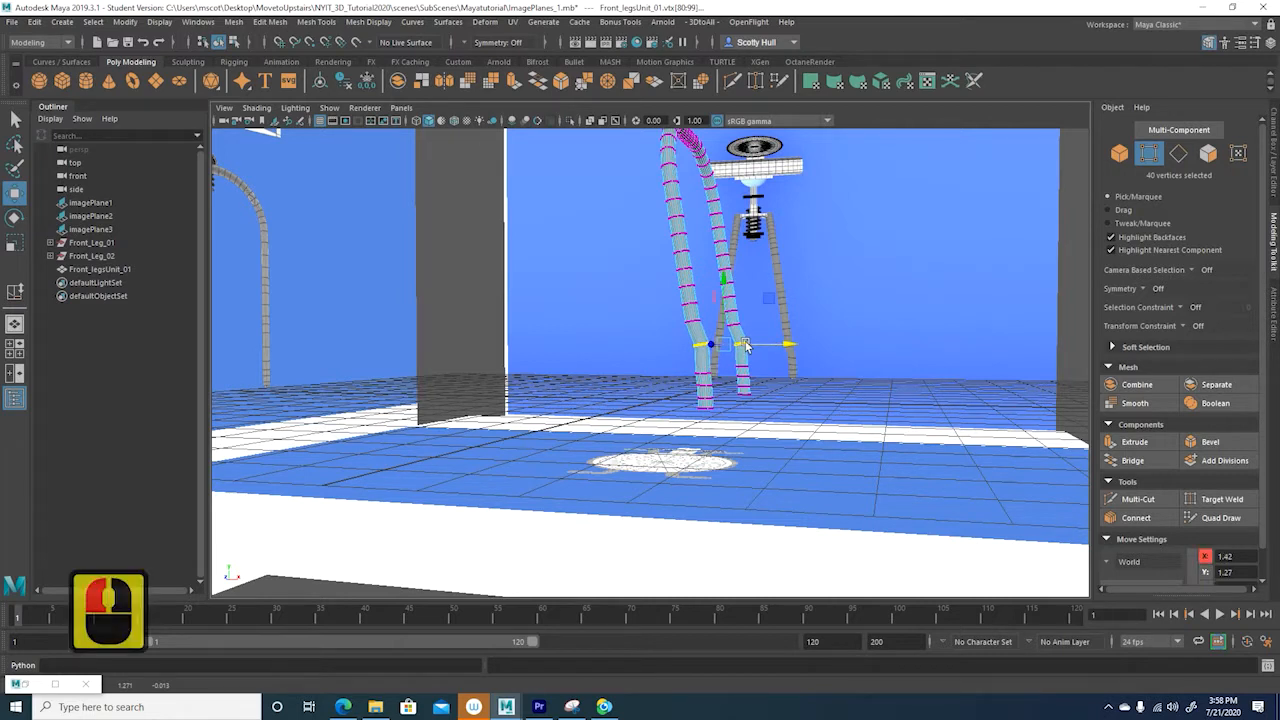
- Rotate the fifth vertex ring level, pull it slightly back inward and deselect it
key(e)
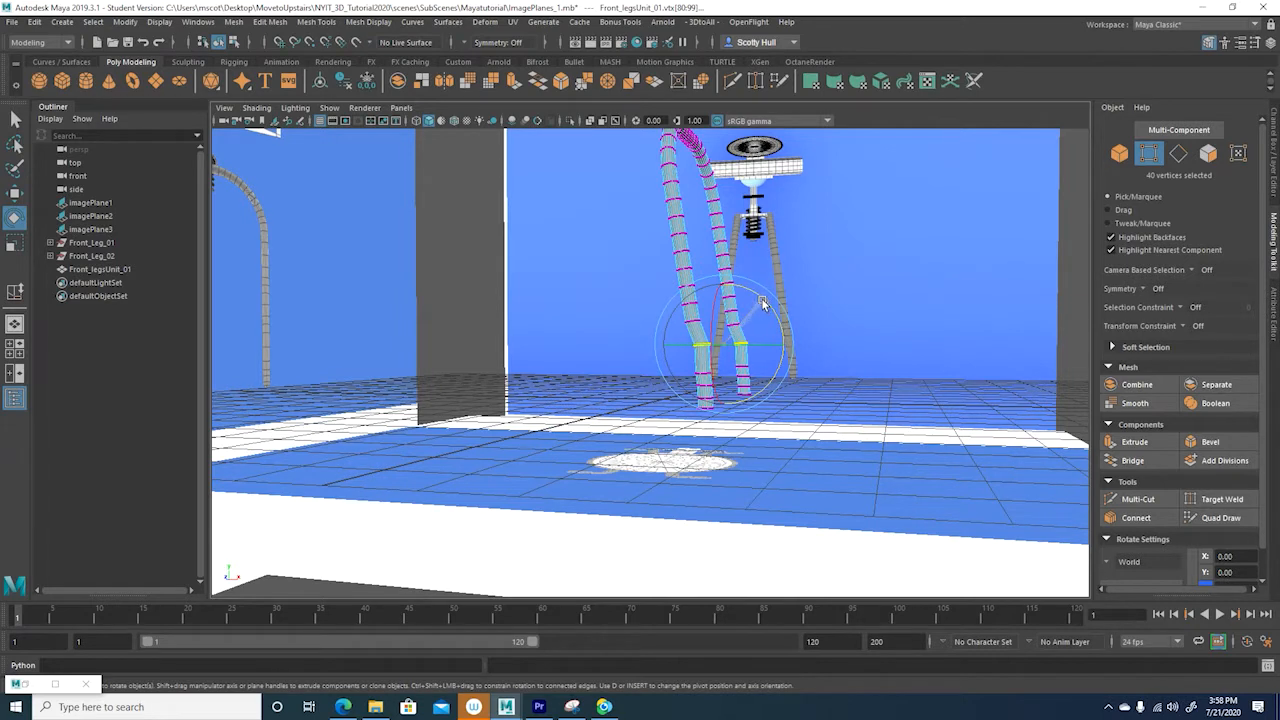
key(w)
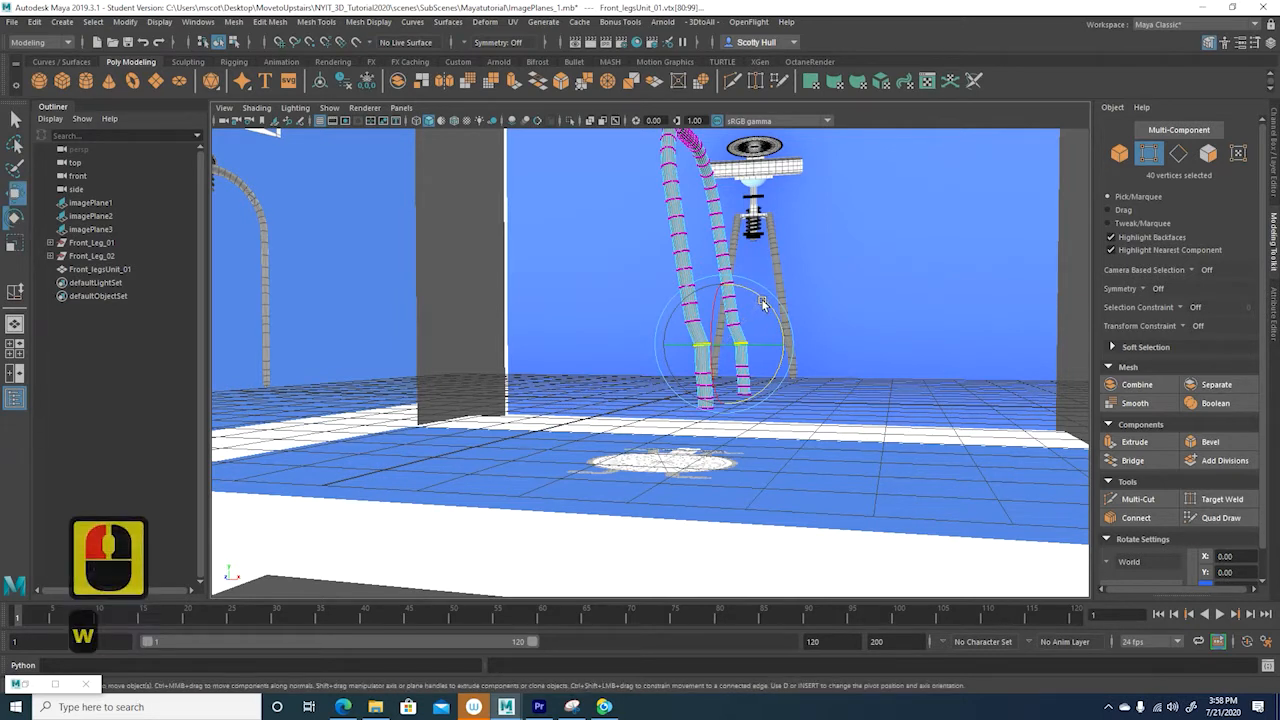
drag(785, 347, 781, 347)
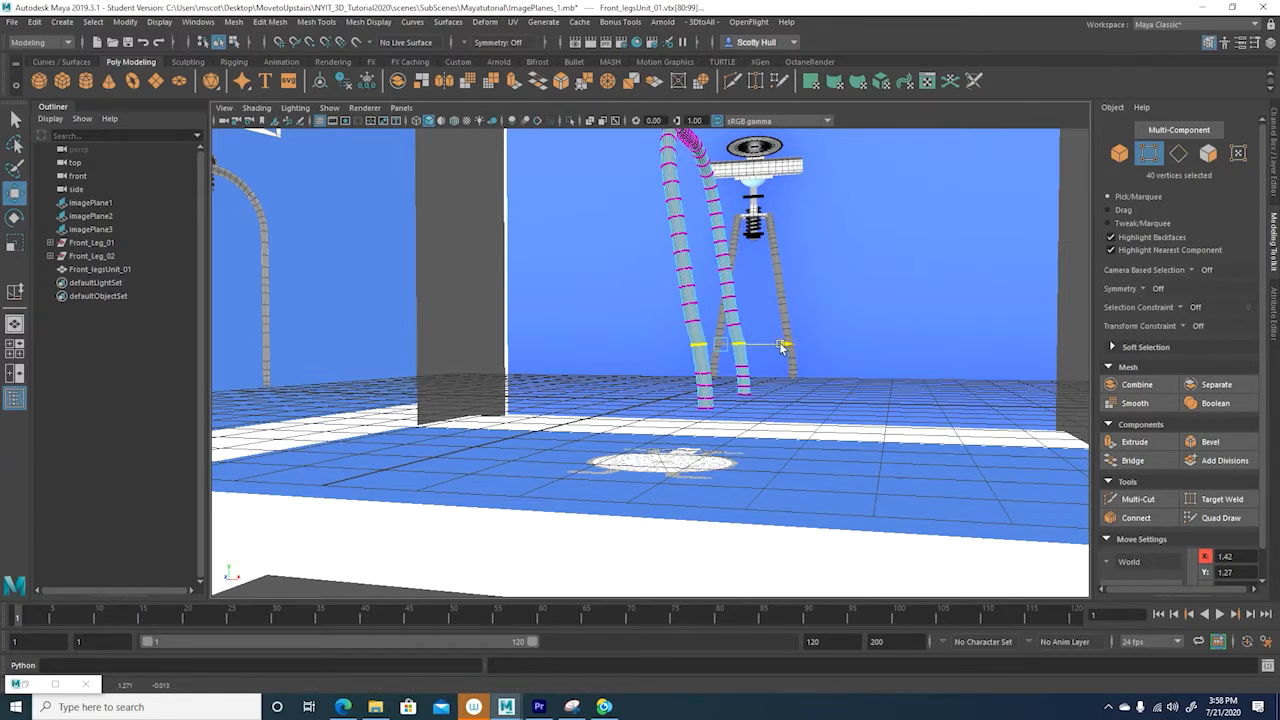
double_click(884, 306)
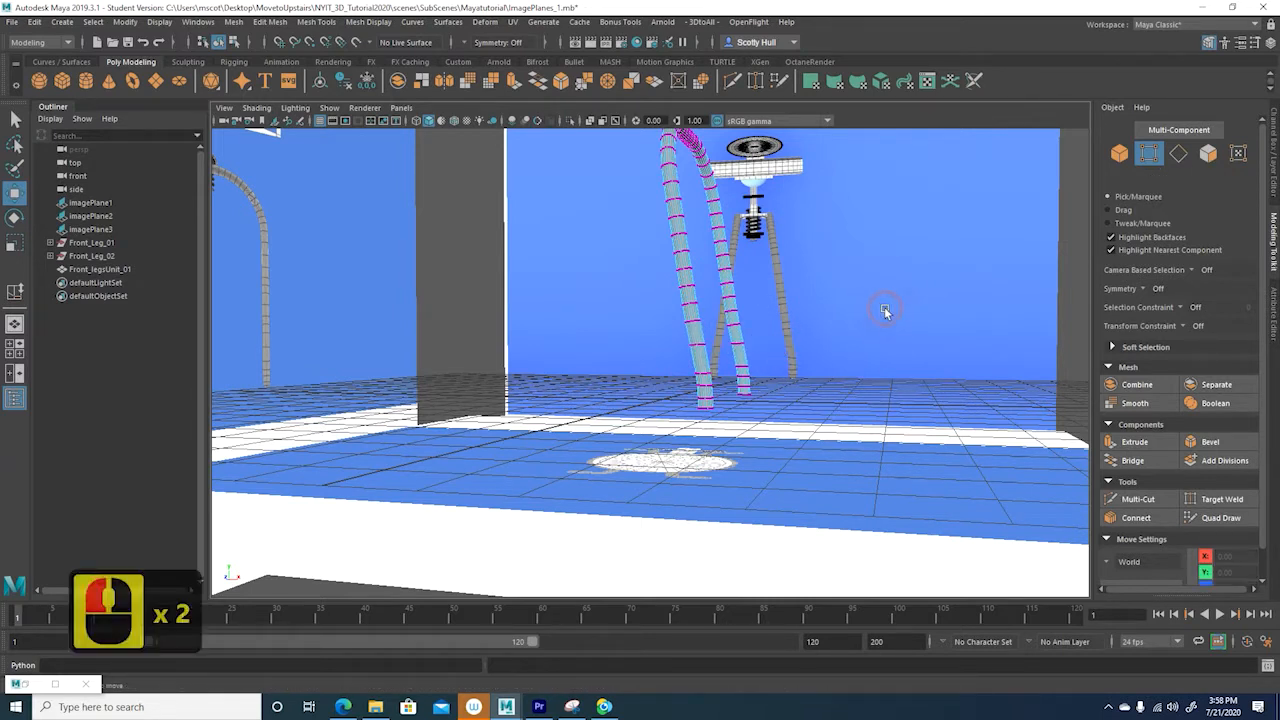
- Return Front_legsUnit_01 to object mode and examine its lower bends from several angles in the perspective view
right_drag(748, 311, 766, 295)
scroll(784, 363, down, 4)
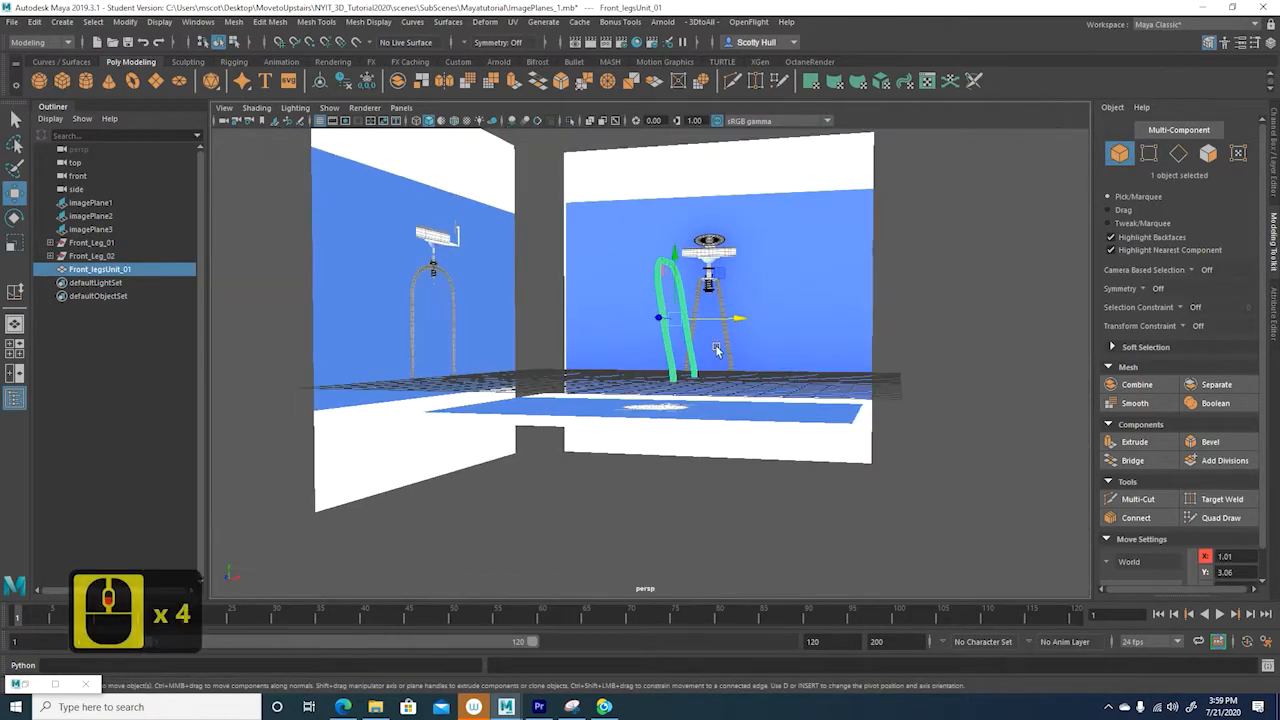
scroll(761, 318, up, 4)
mouse_move(761, 318)
alt+mouse_down()
mouse_move(556, 385)
mouse_move(662, 411)
mouse_move(748, 355)
mouse_move(739, 331)
alt+mouse_up()
scroll(731, 374, up, 3)
alt+drag(789, 387, 785, 374)
scroll(785, 374, up, 1)
scroll(785, 374, up, 2)
alt+middle_drag(885, 394, 874, 361)
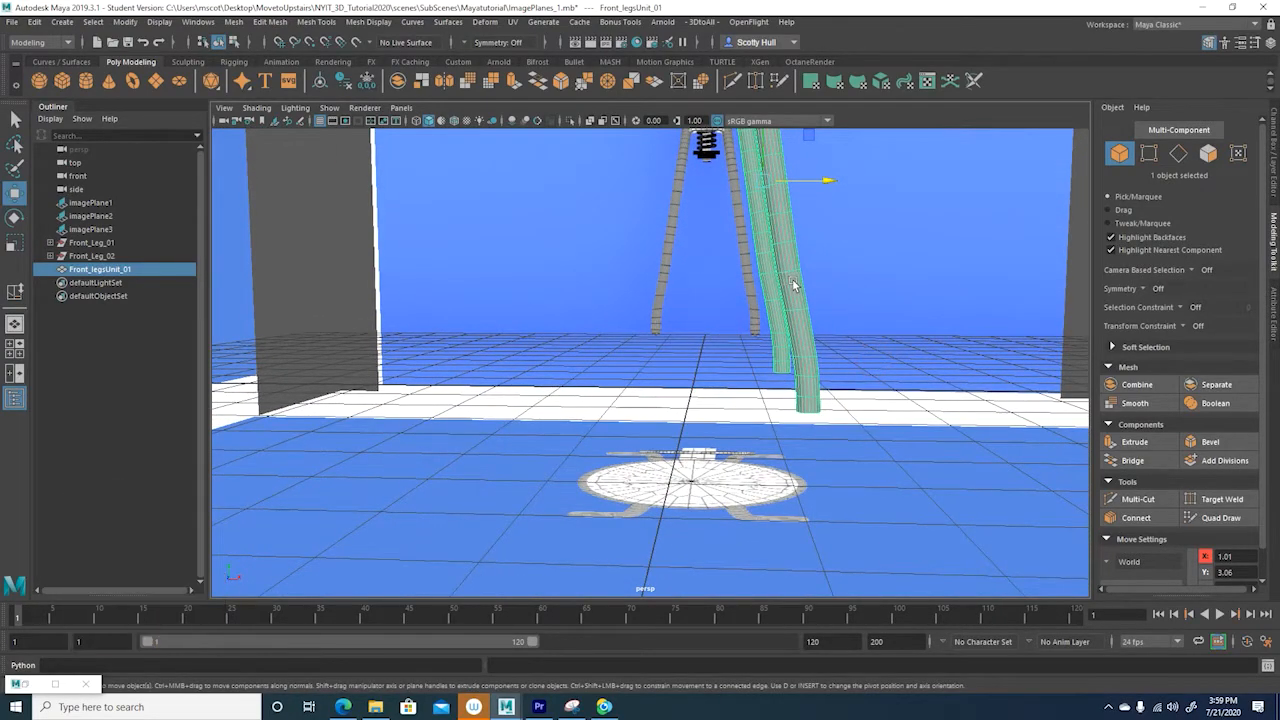
- In the front view, nudge the sixth vertex ring from the foot slightly outward to about X 1.24 and deselect the vertices
key(space)
key(space)
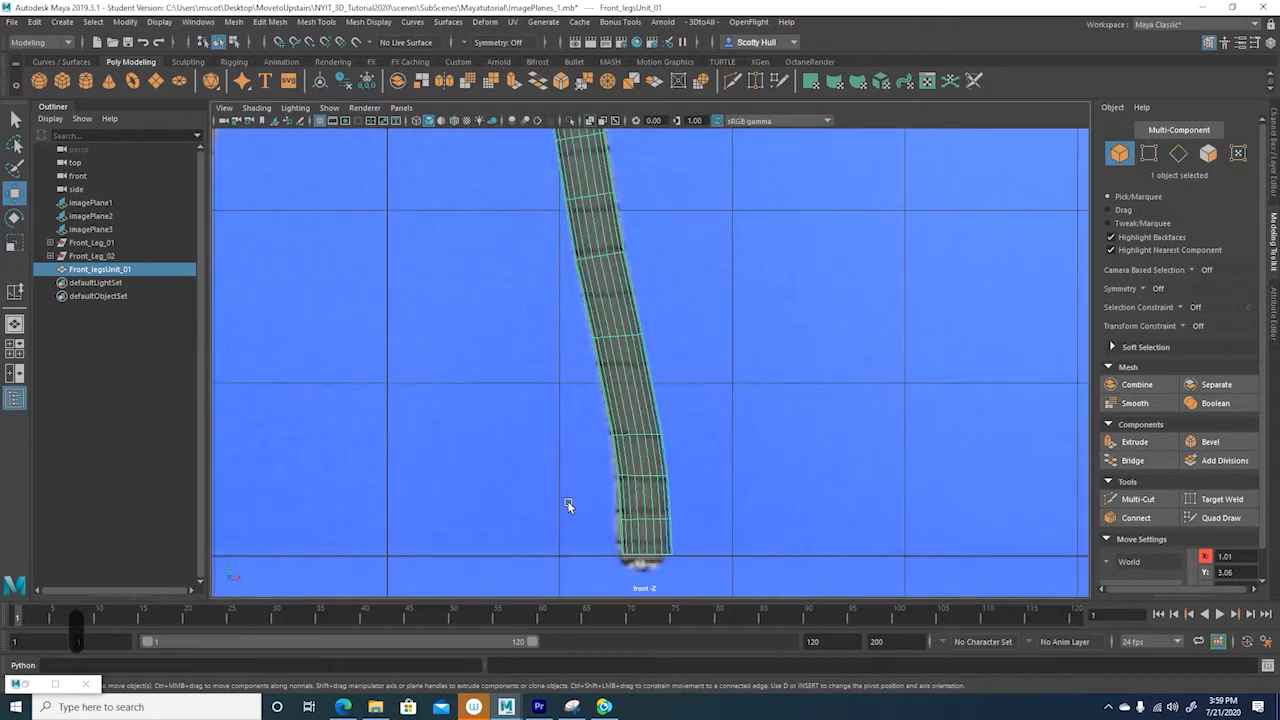
right_drag(551, 245, 668, 278)
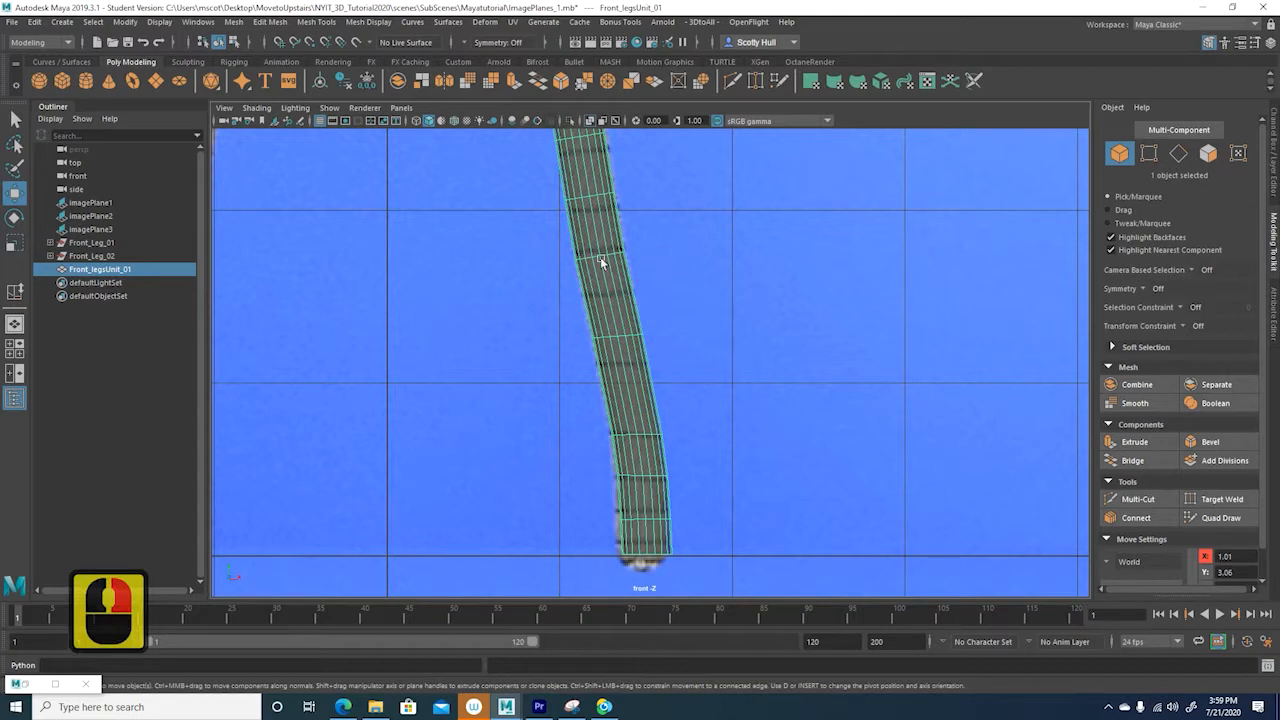
right_drag(557, 244, 530, 241)
drag(535, 242, 686, 265)
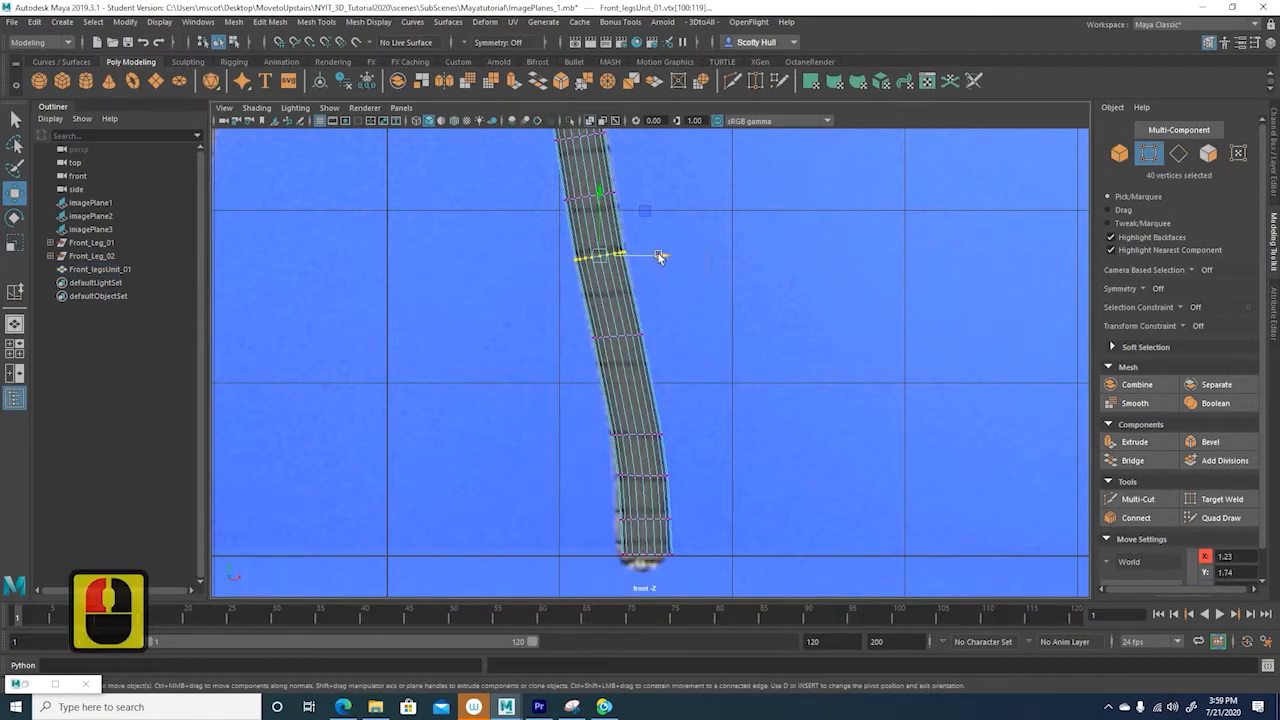
drag(664, 258, 667, 258)
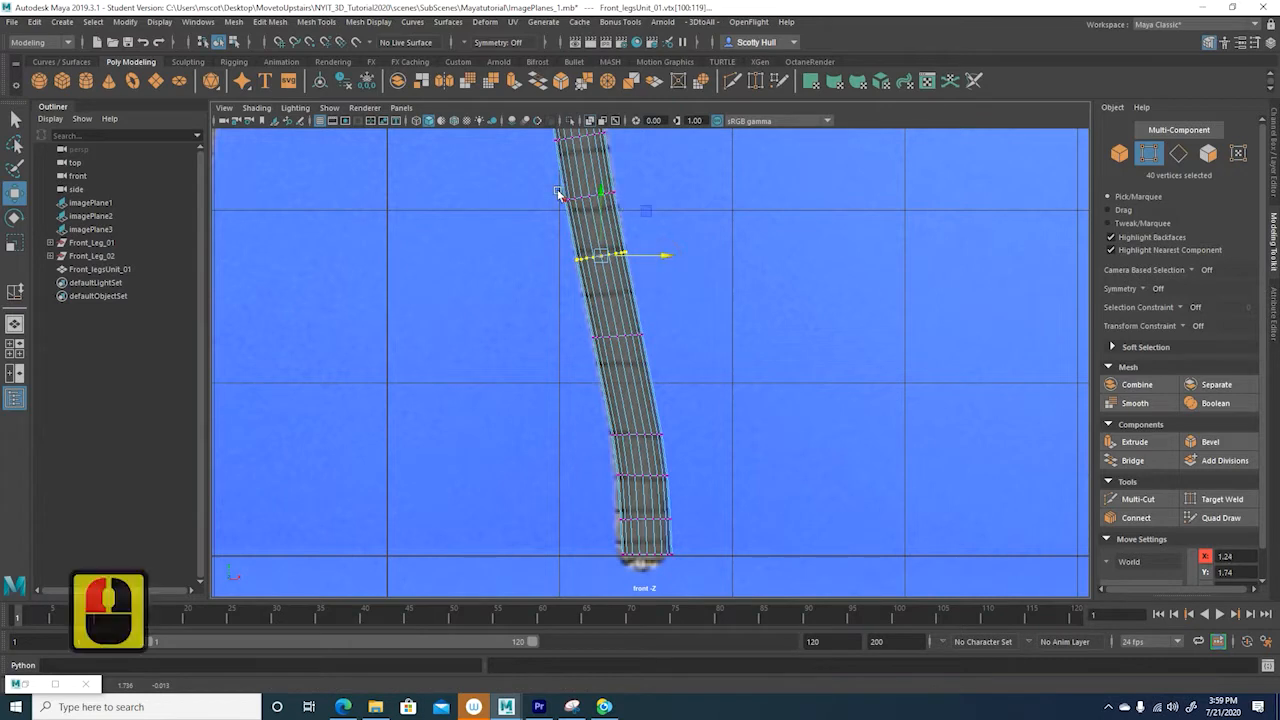
drag(546, 193, 655, 200)
double_click(672, 258)
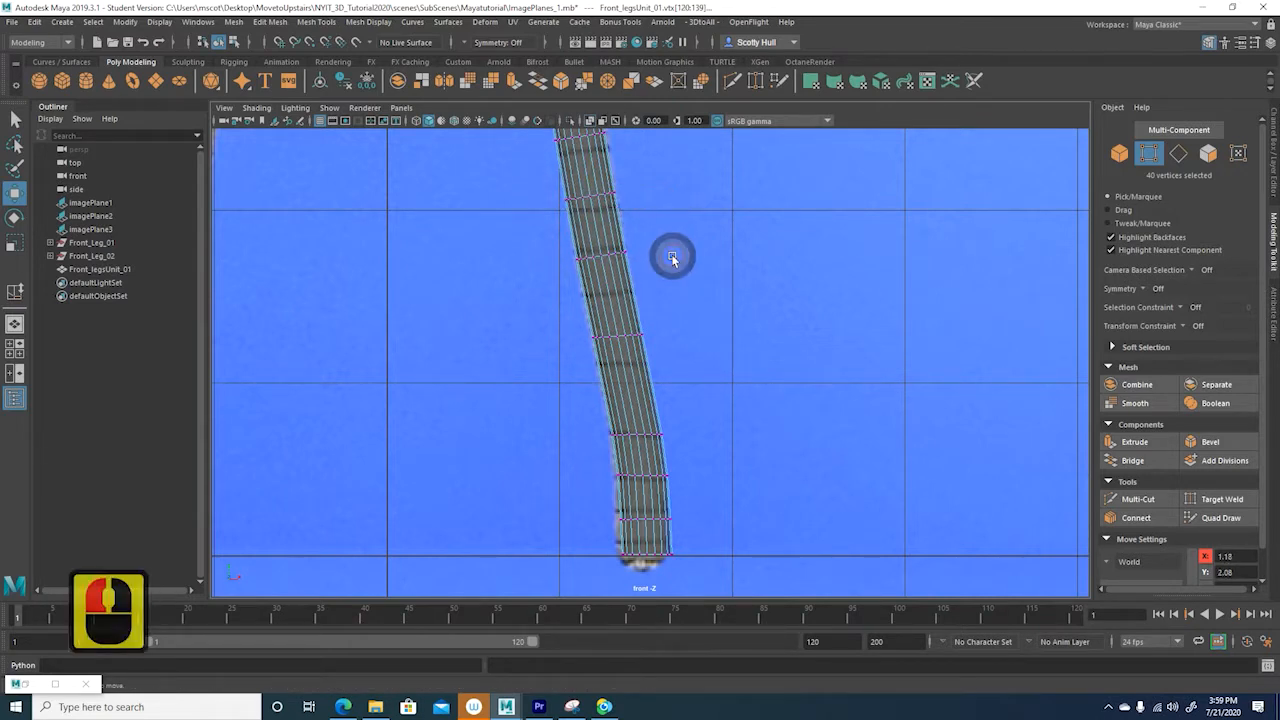
- Return Front_legsUnit_01 to object mode in the perspective view and examine its shape against the reference planes
key(space)
key(space)
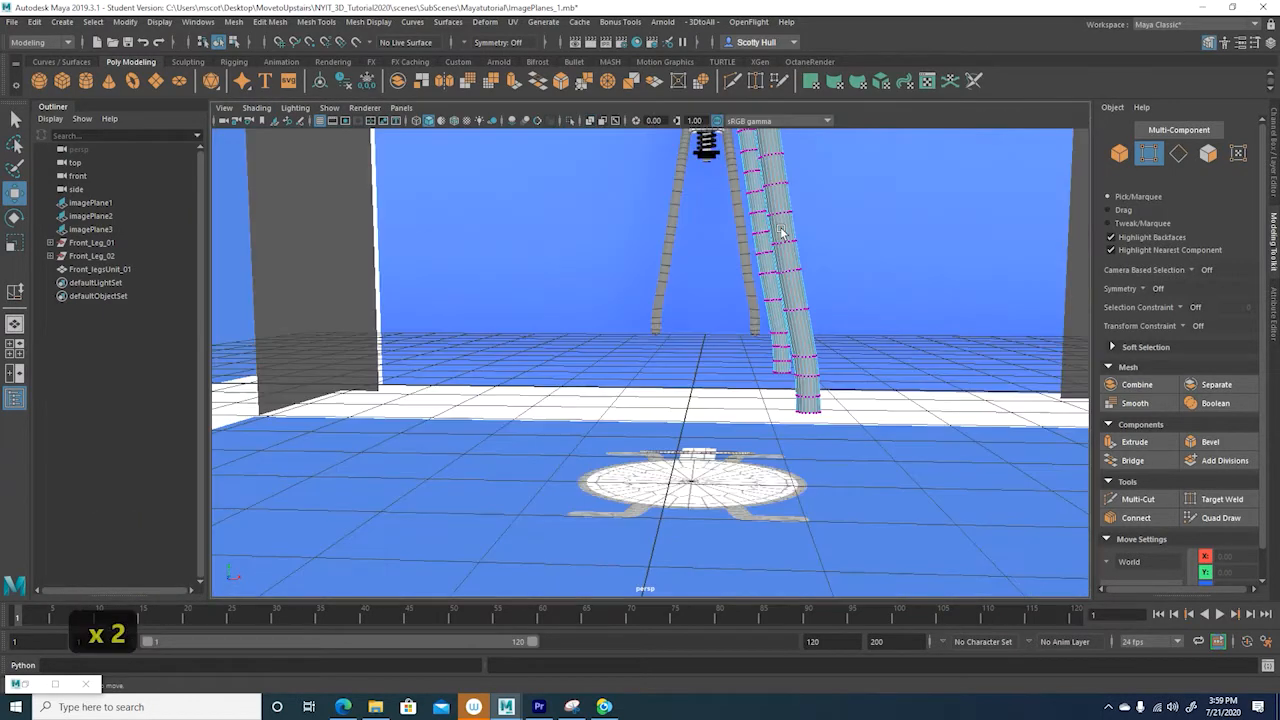
right_drag(804, 340, 852, 318)
scroll(856, 340, down, 4)
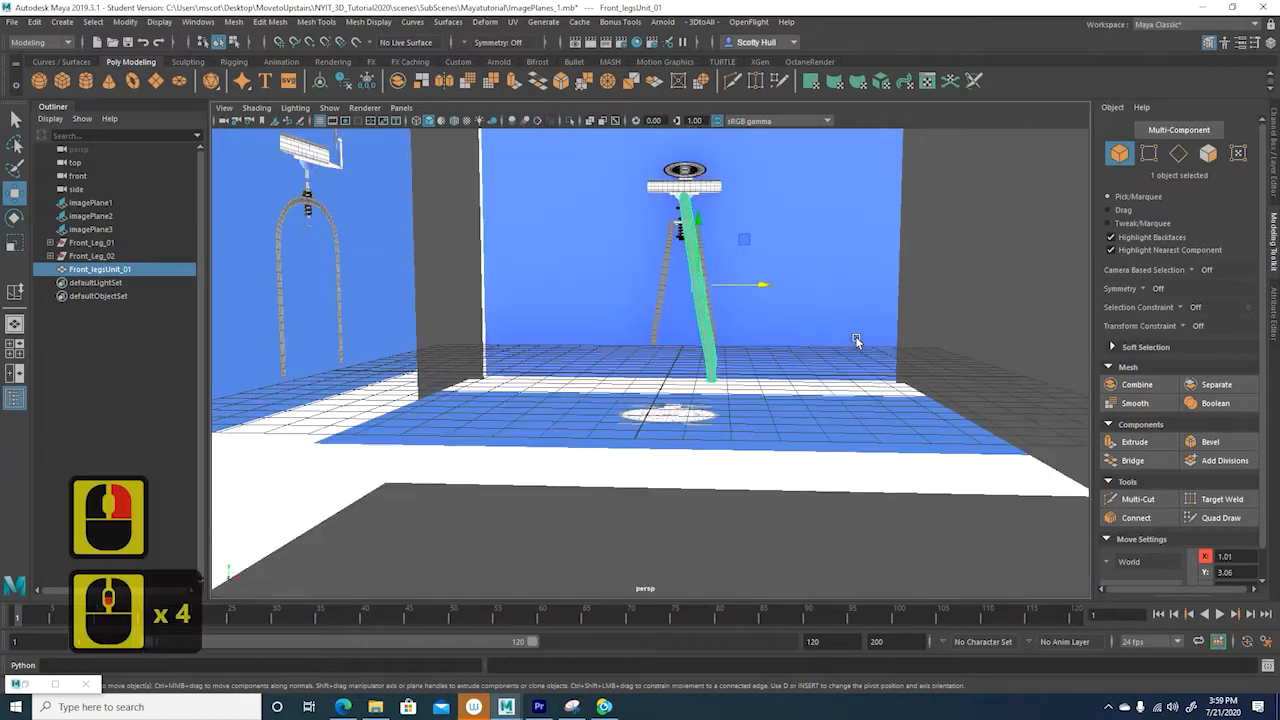
alt+drag(879, 345, 900, 323)
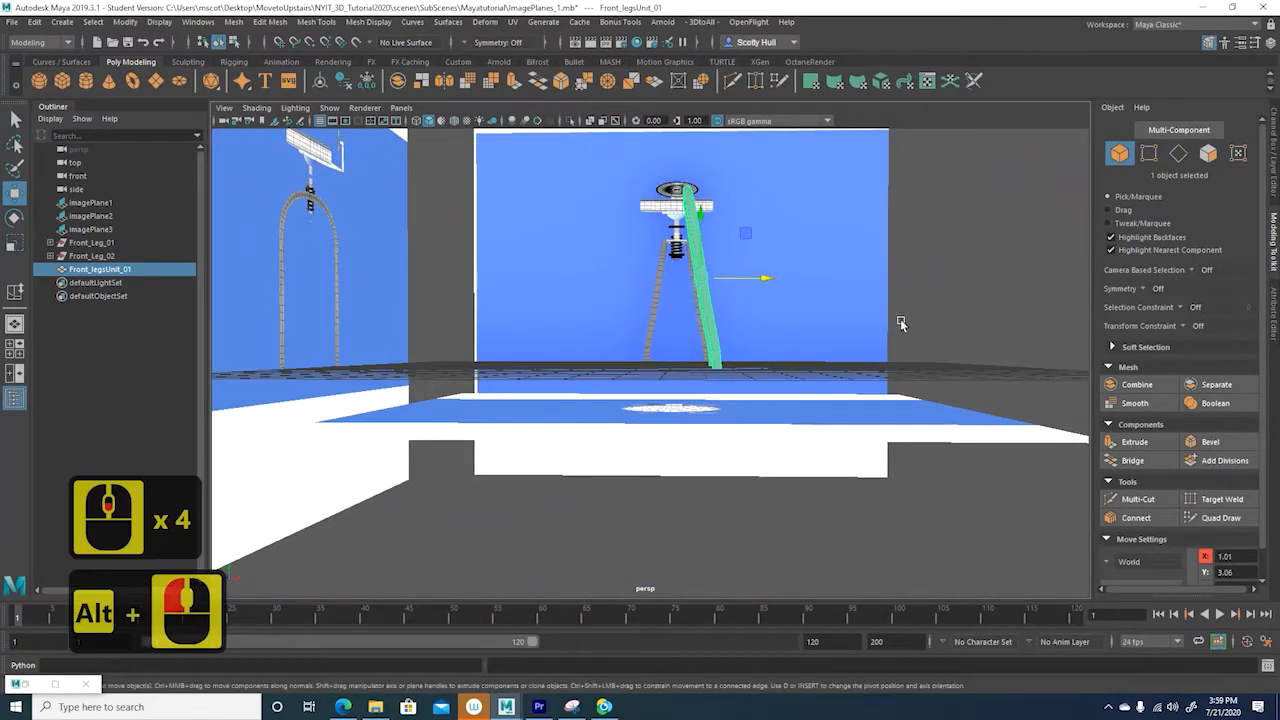
scroll(905, 328, up, 2)
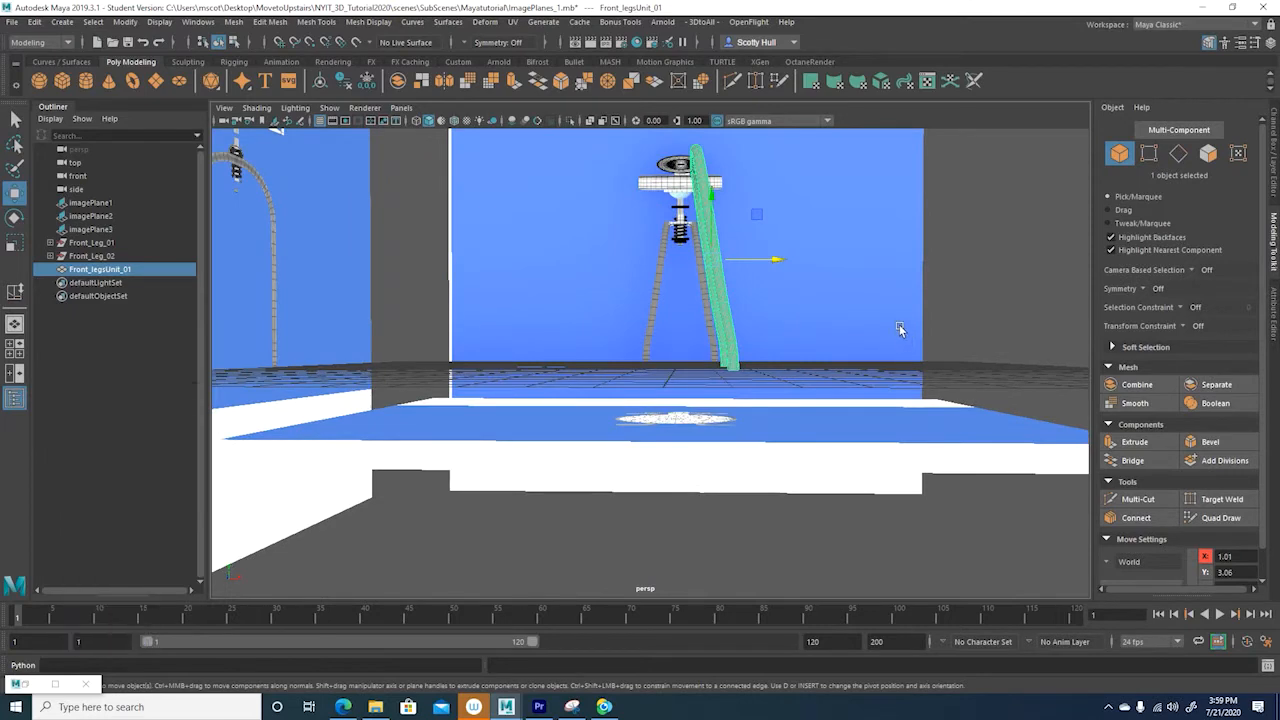
alt+drag(903, 318, 744, 260)
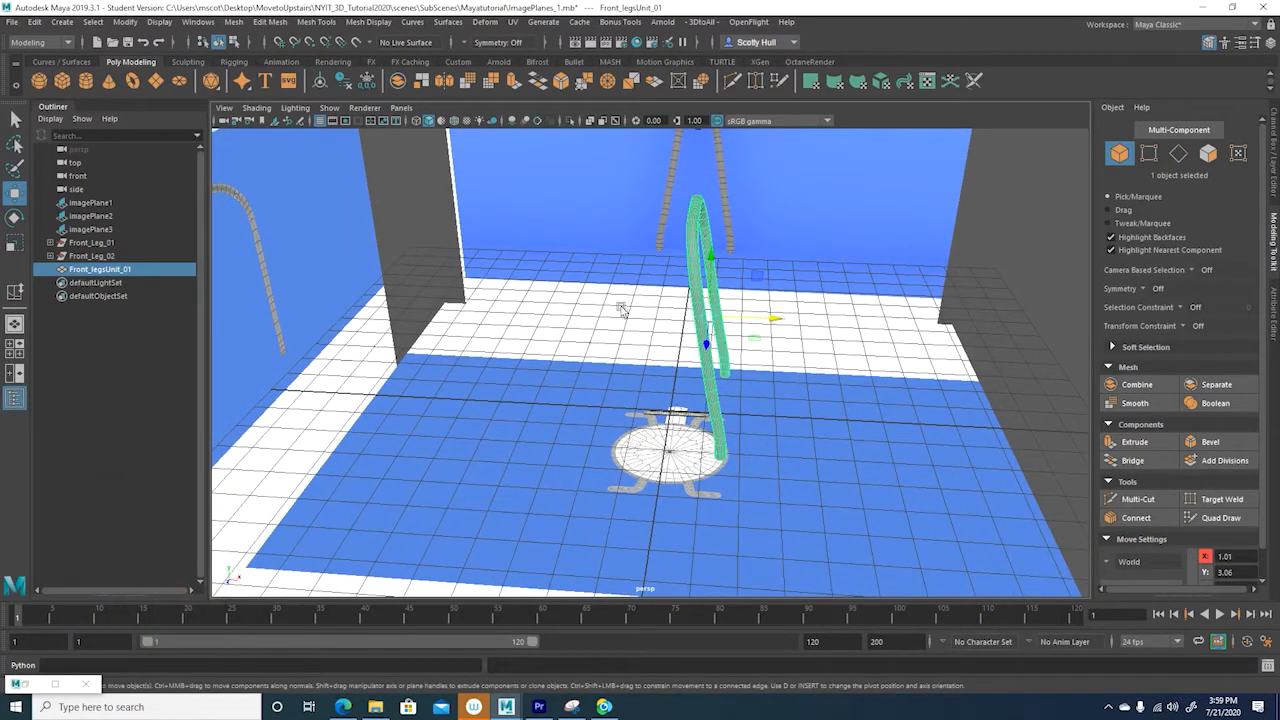
alt+drag(822, 384, 836, 364)
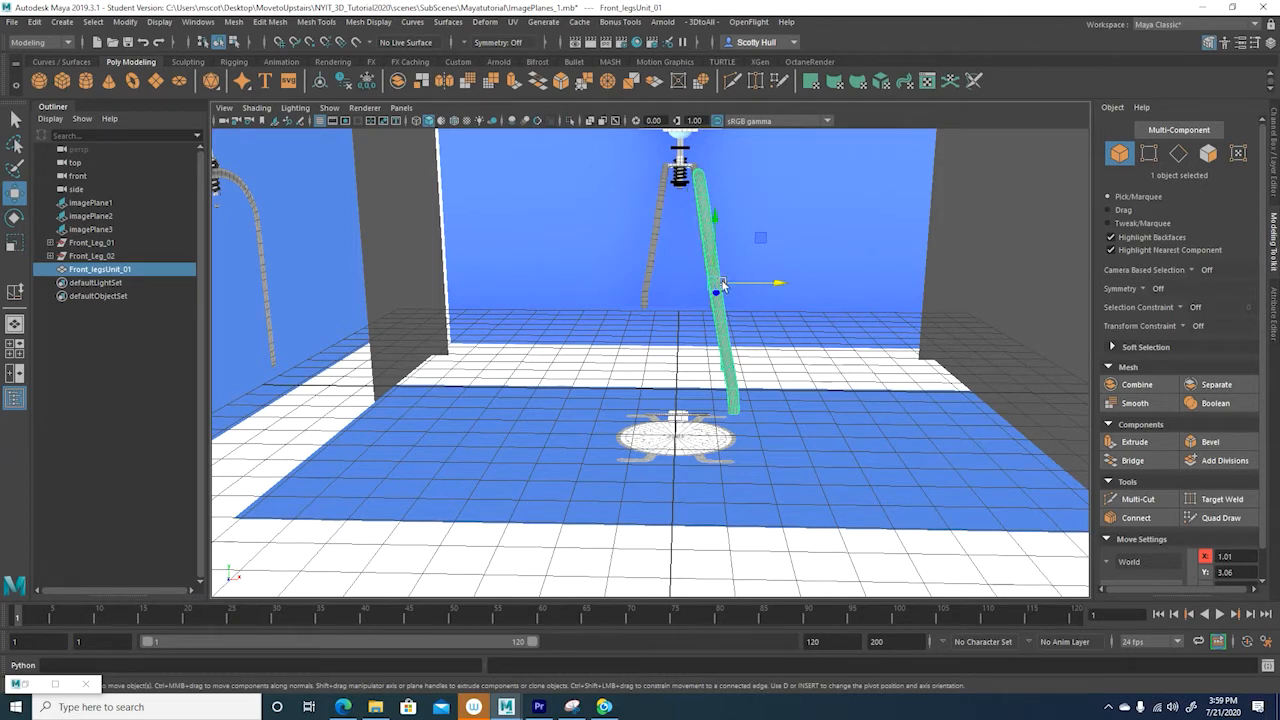
- Reset the Duplicate Special options, set Scale X to -1, and create a mirrored copy of Front_legsUnit_01
click(36, 23)
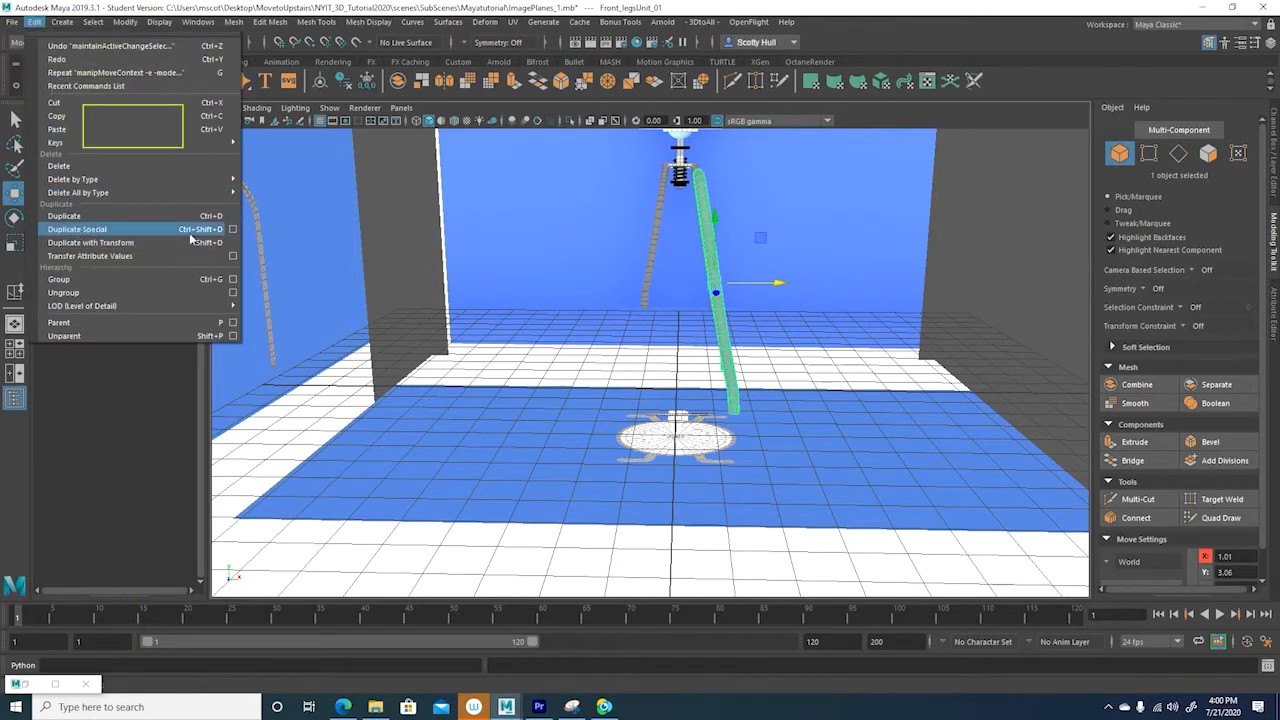
click(231, 230)
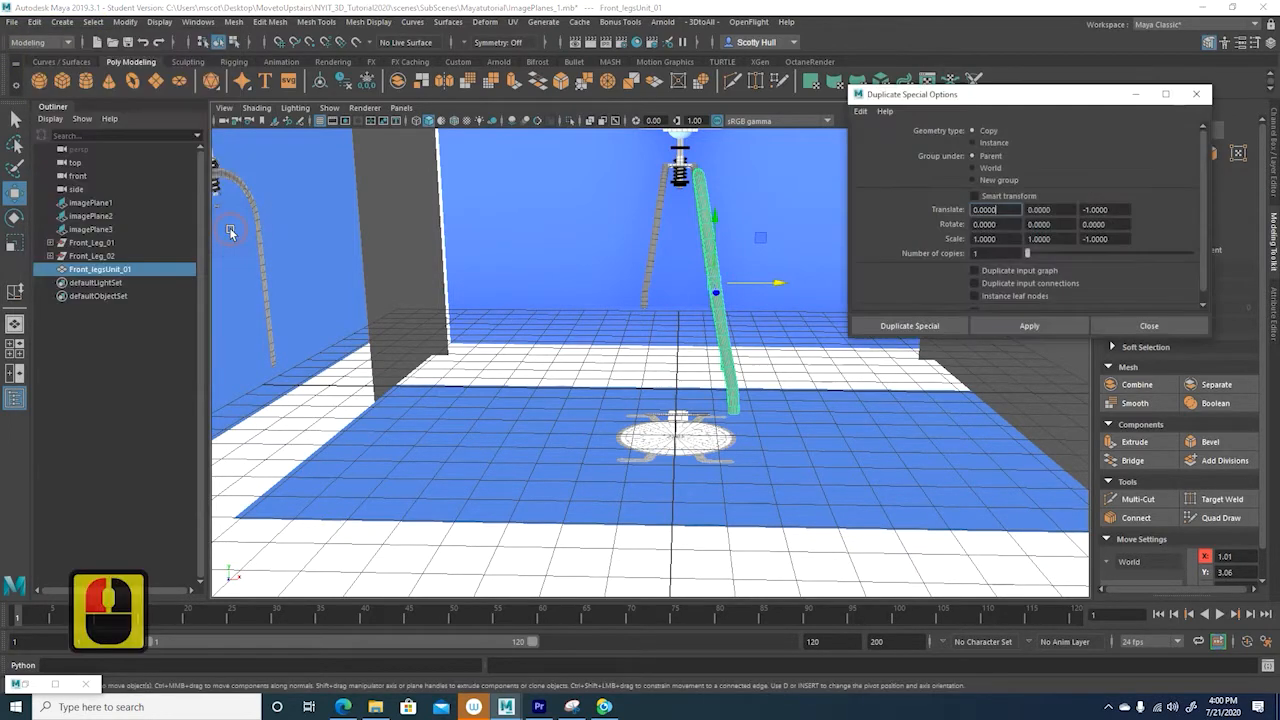
click(860, 111)
click(885, 139)
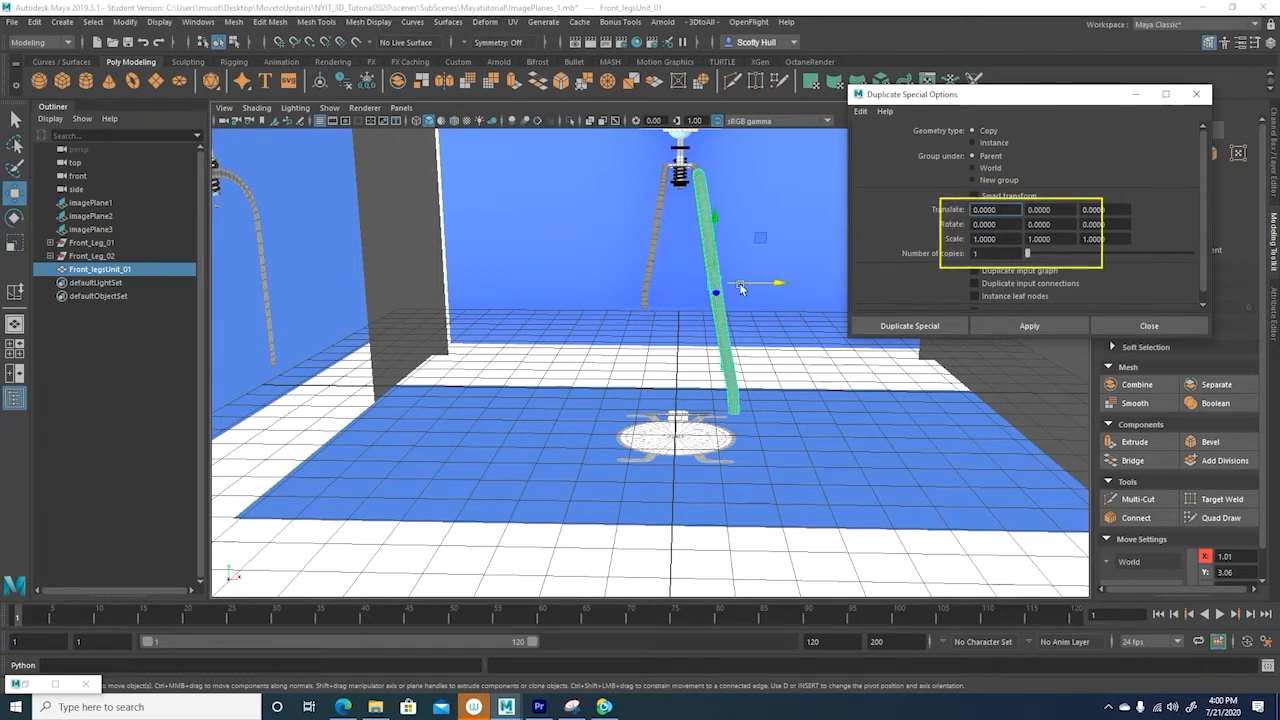
drag(1011, 238, 963, 237)
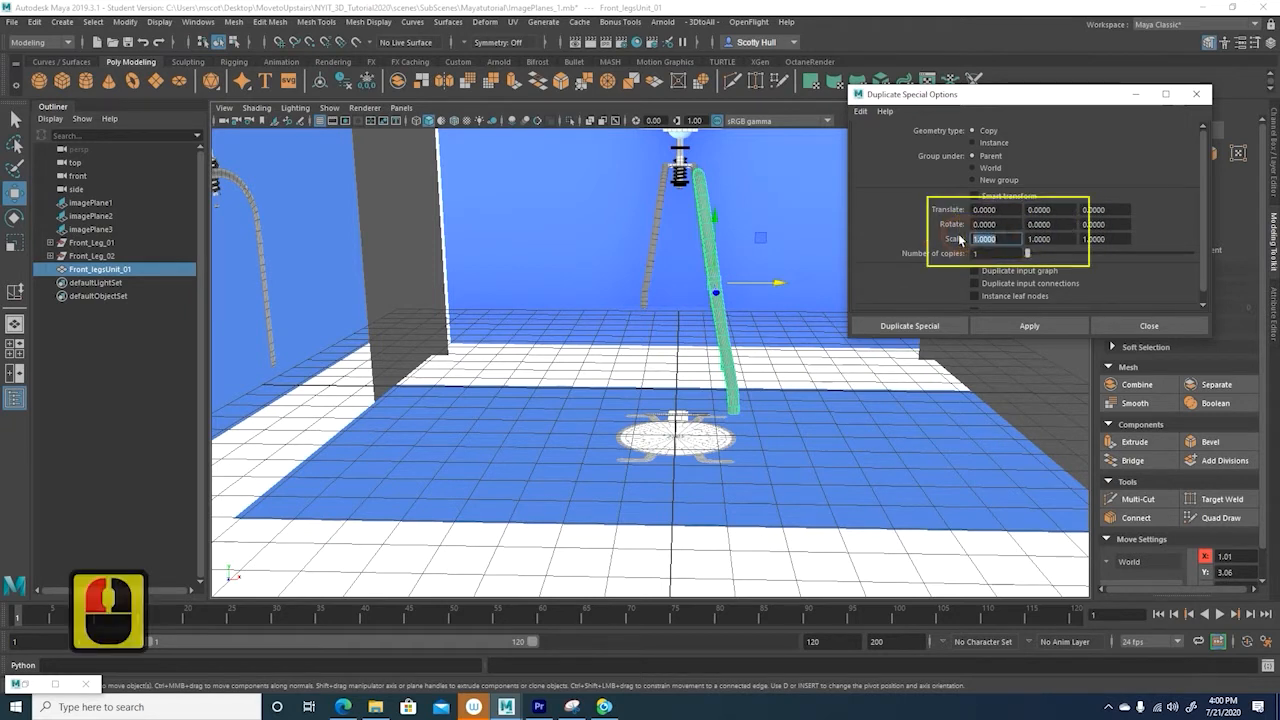
text(-1.00)
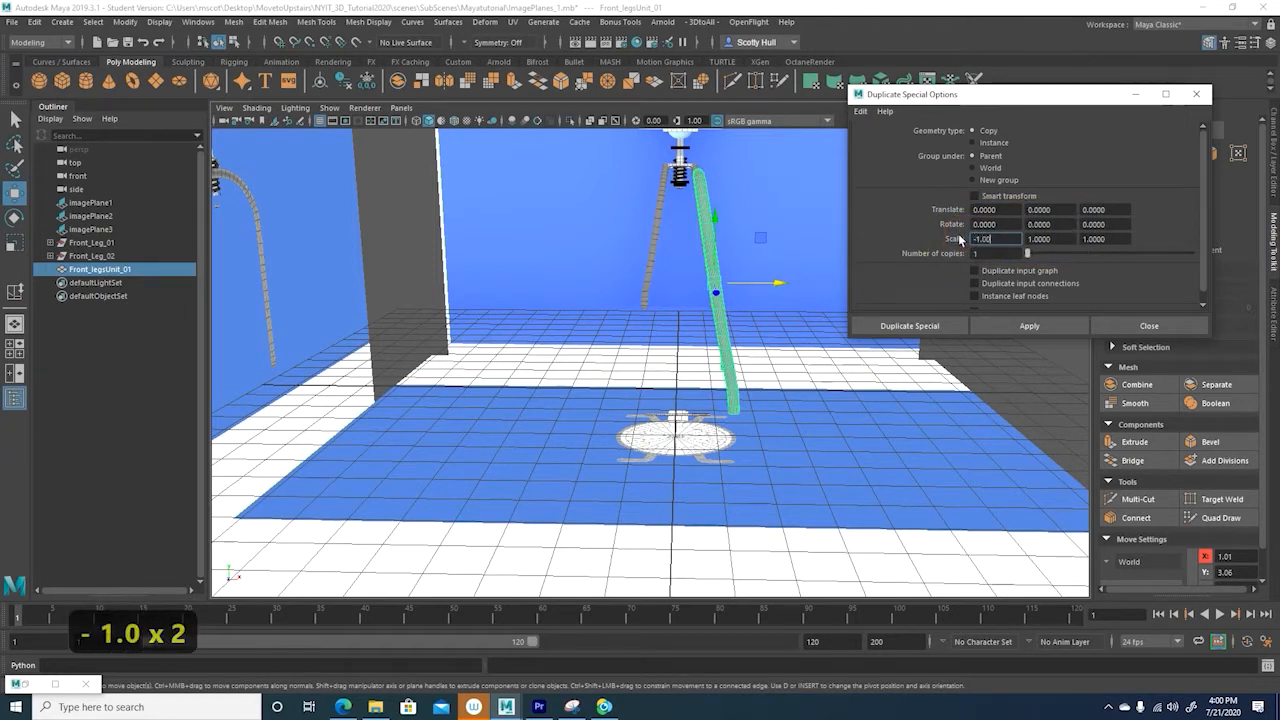
text(0)
key(Return)
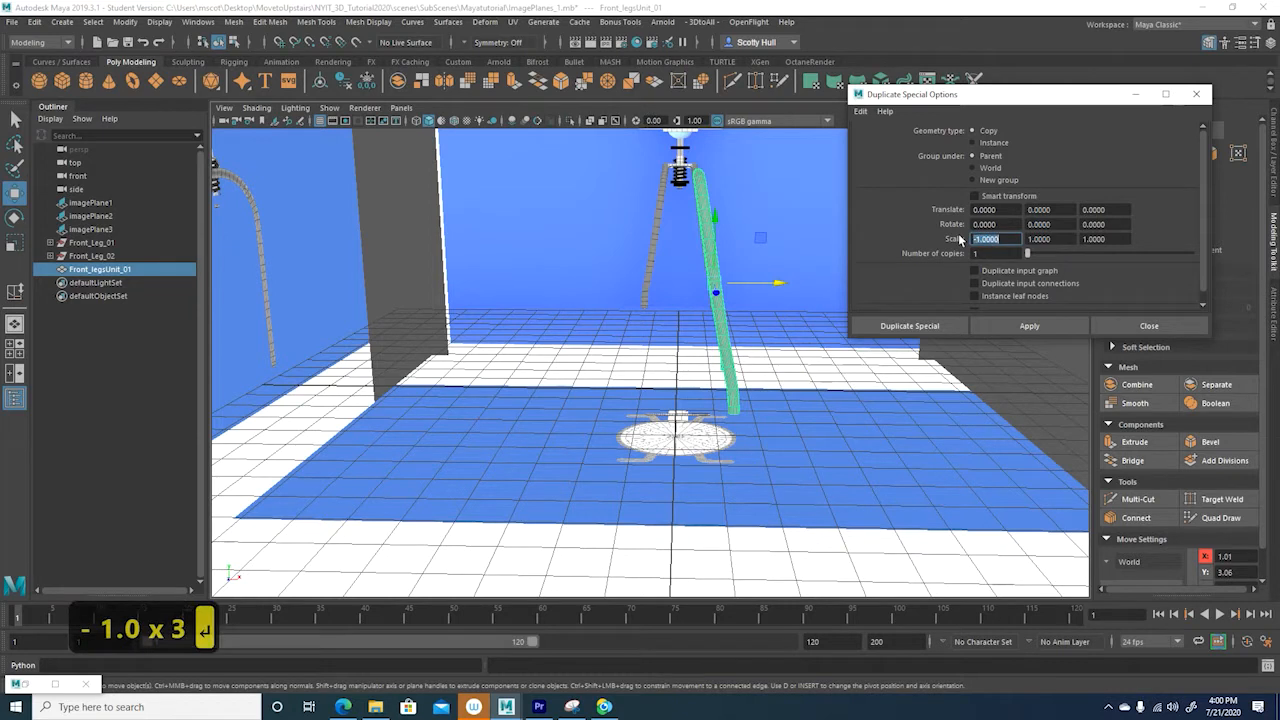
click(1026, 326)
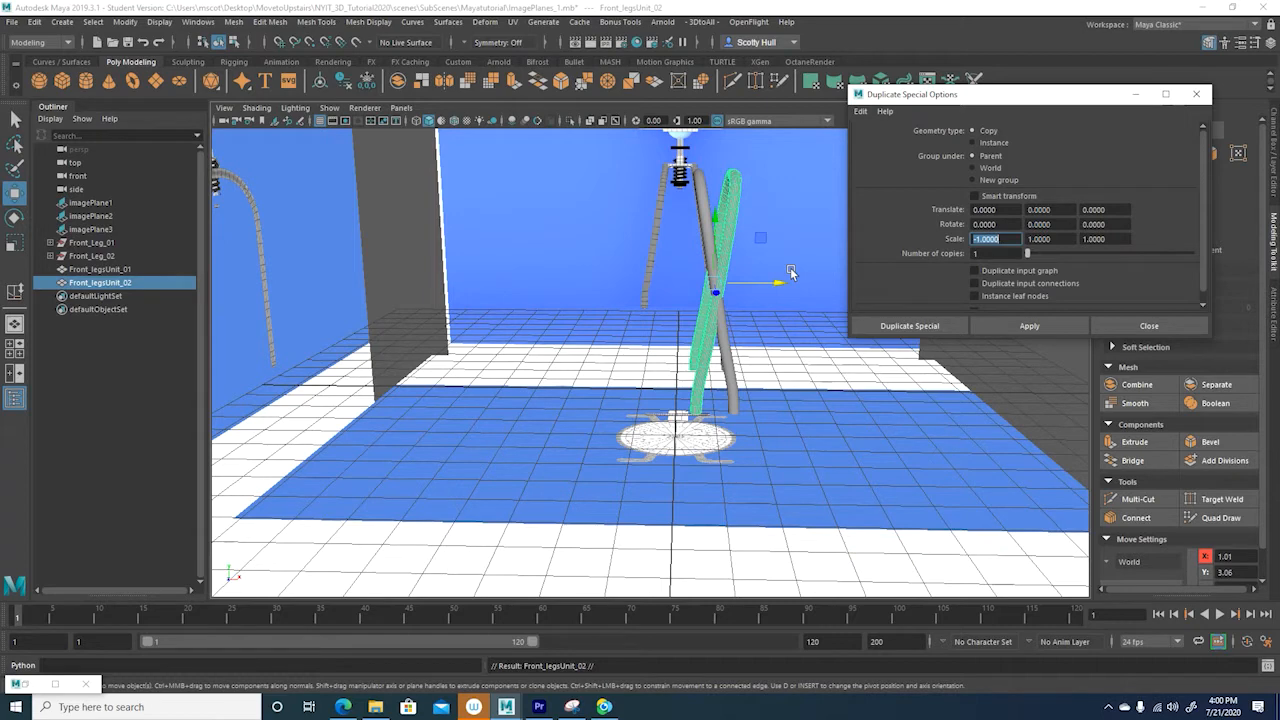
- Undo the repeated duplication and move the mirrored Front_legsUnit_02 to about X -0.88, opposite the original legs
click(925, 297)
key(ctrl+z)
key(ctrl+z)
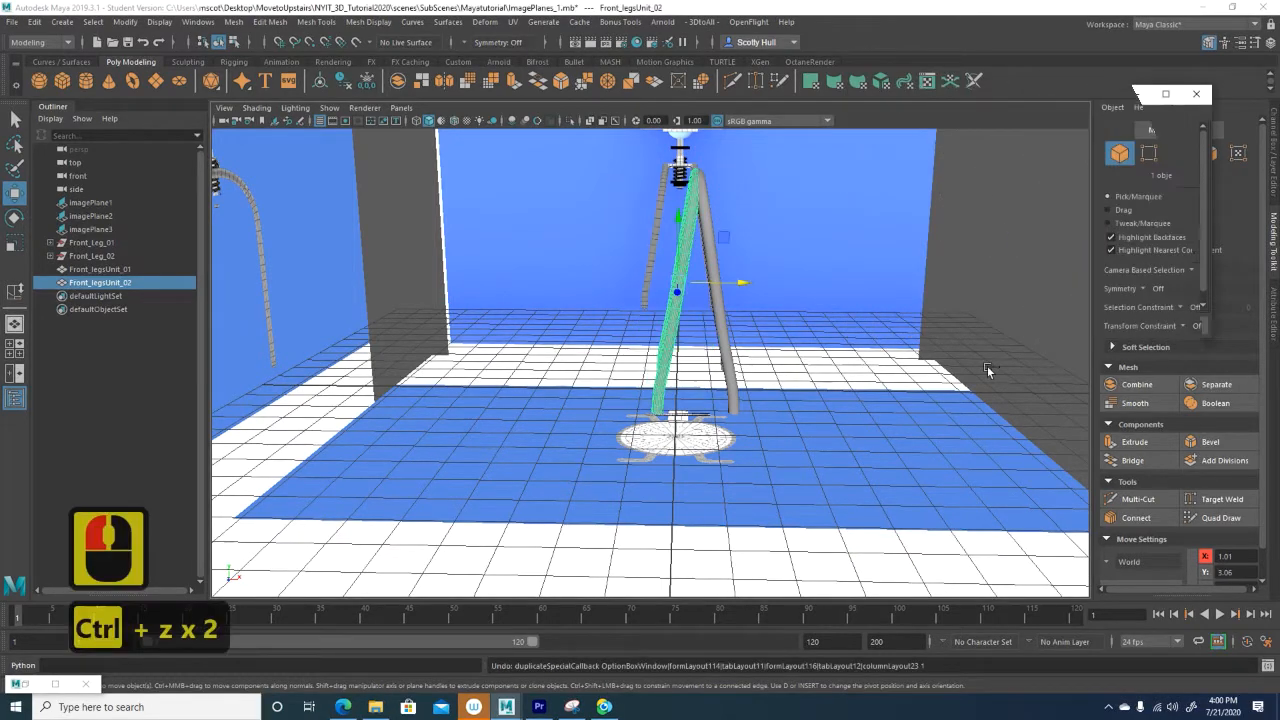
drag(743, 281, 709, 283)
alt+drag(806, 336, 807, 322)
scroll(815, 323, up, 3)
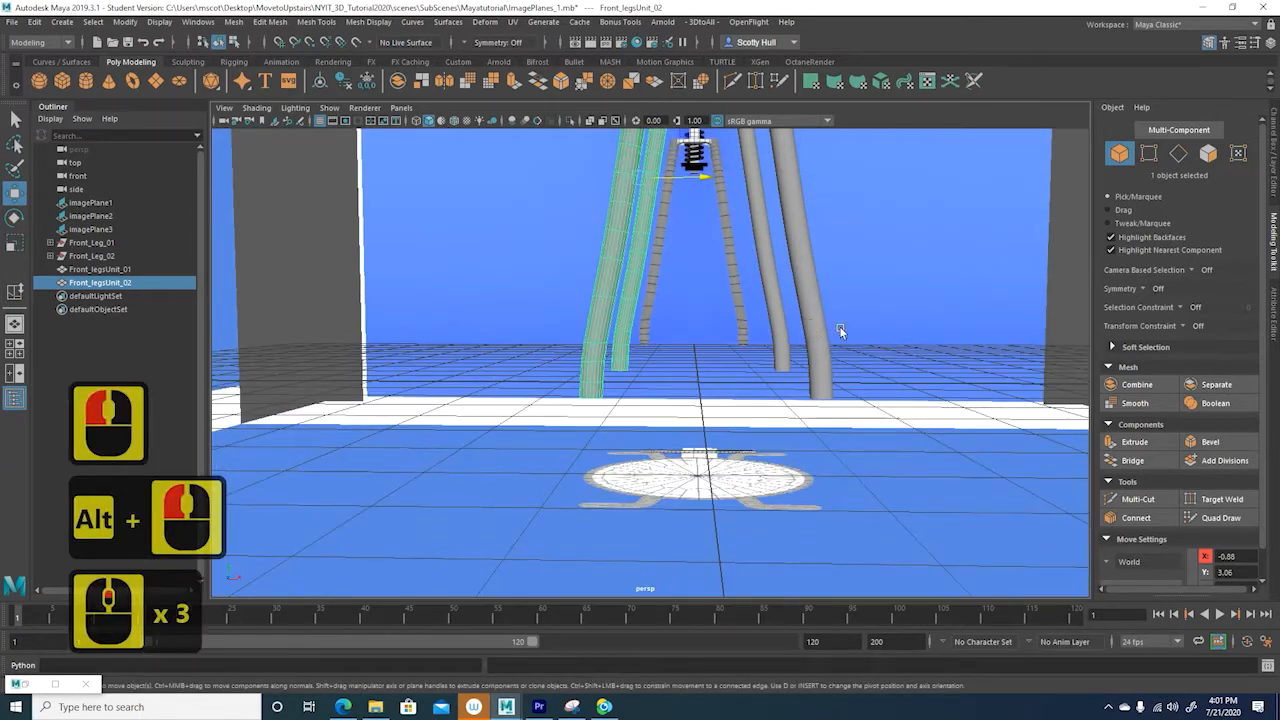
- Select Front_legsUnit_01 and Front_legsUnit_02 and combine them into a single mesh
scroll(866, 321, down, 1)
alt+middle_drag(869, 318, 880, 428)
alt+drag(880, 426, 867, 444)
click(702, 286)
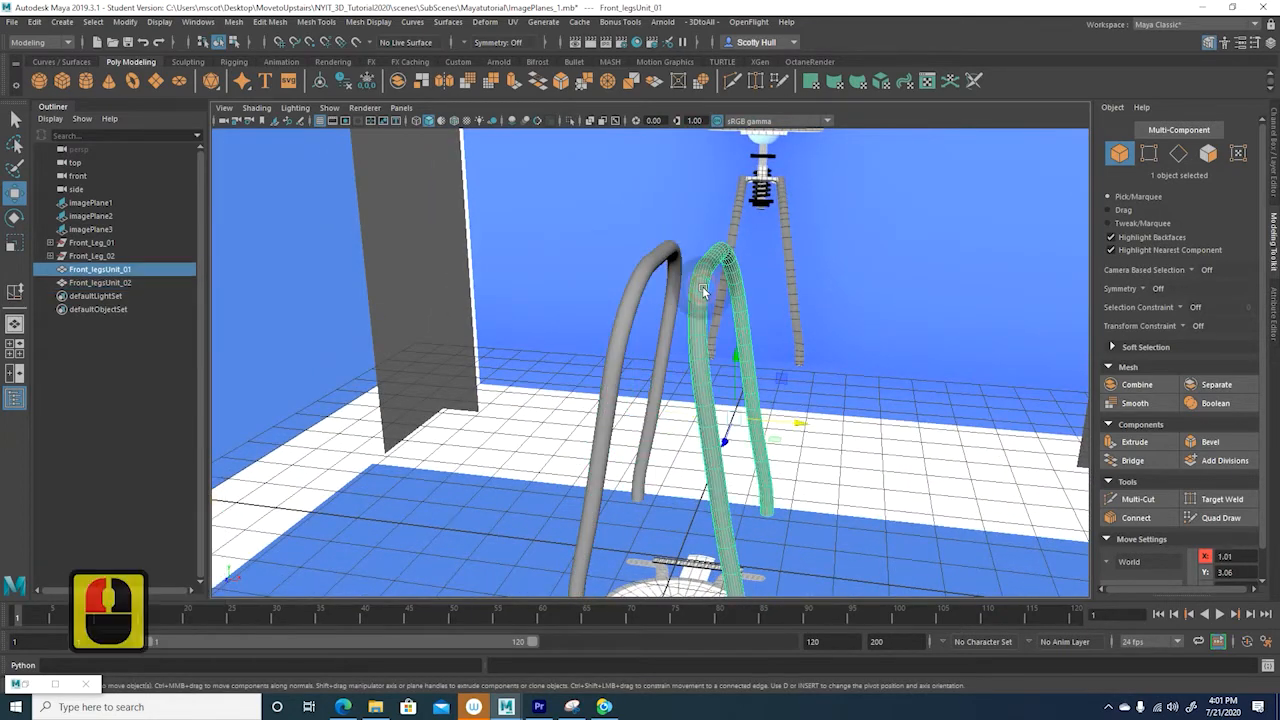
shift+click(647, 265)
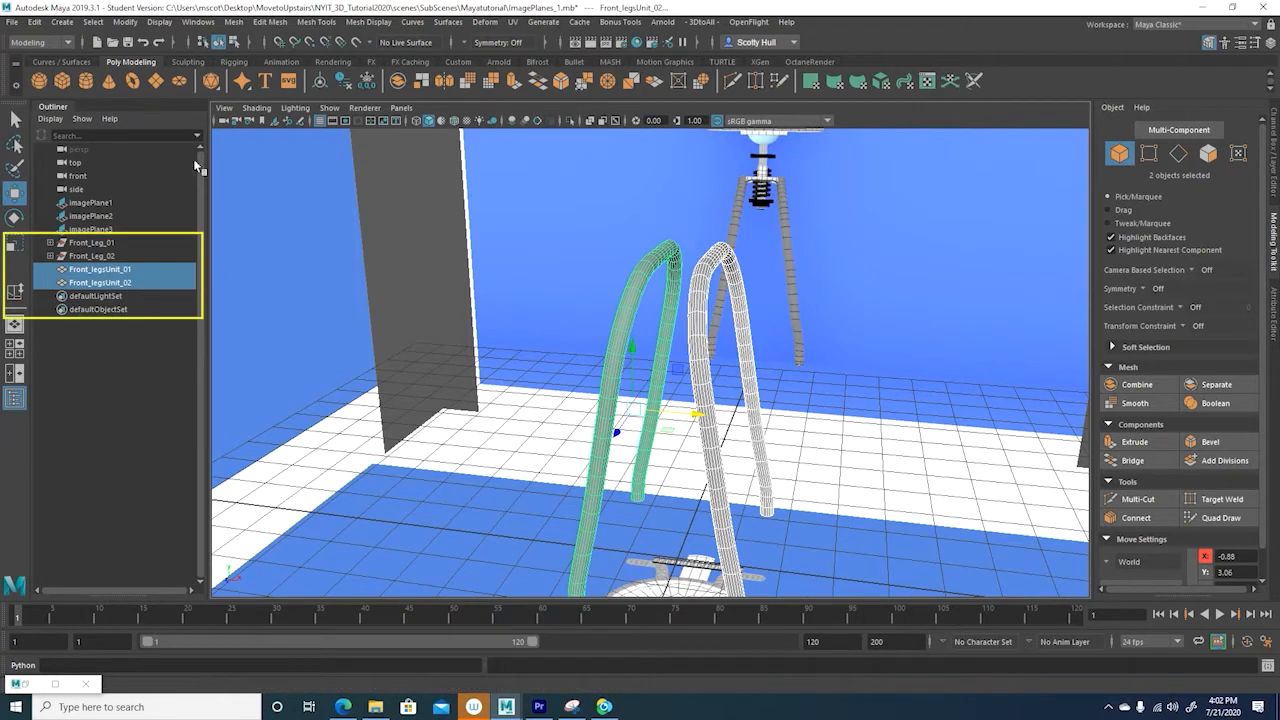
click(266, 23)
mouse_move(233, 22)
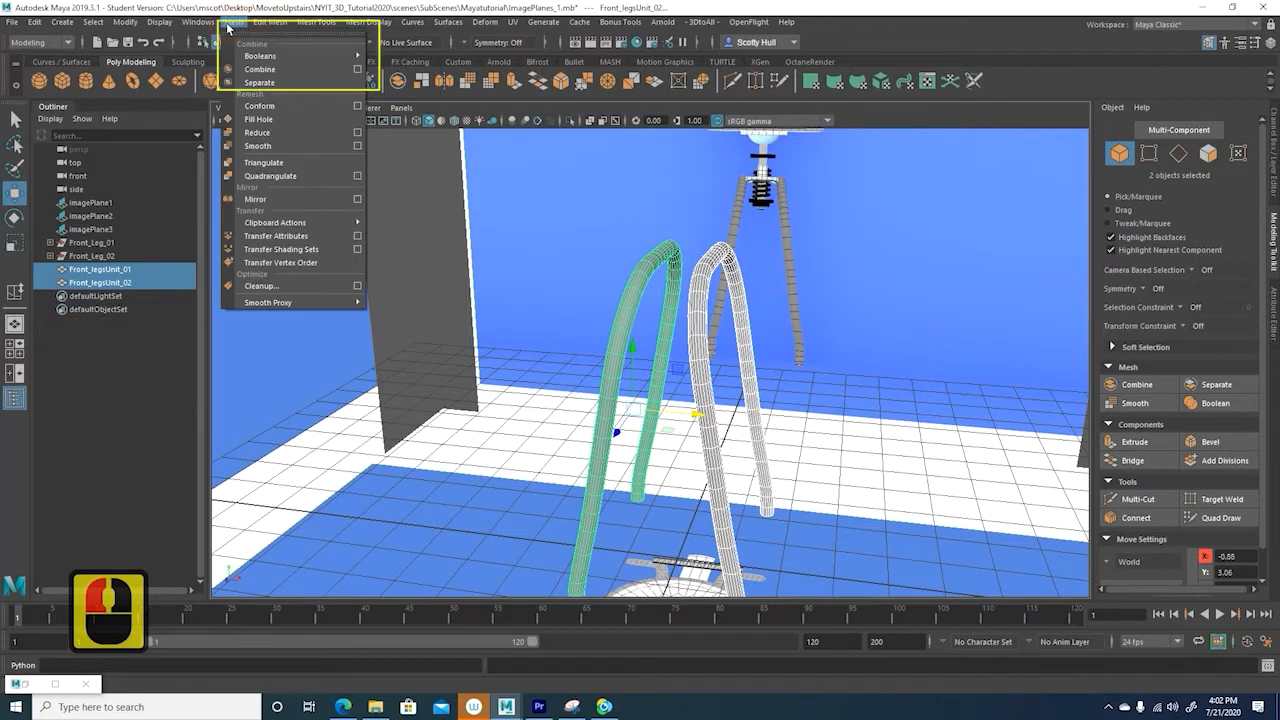
click(258, 69)
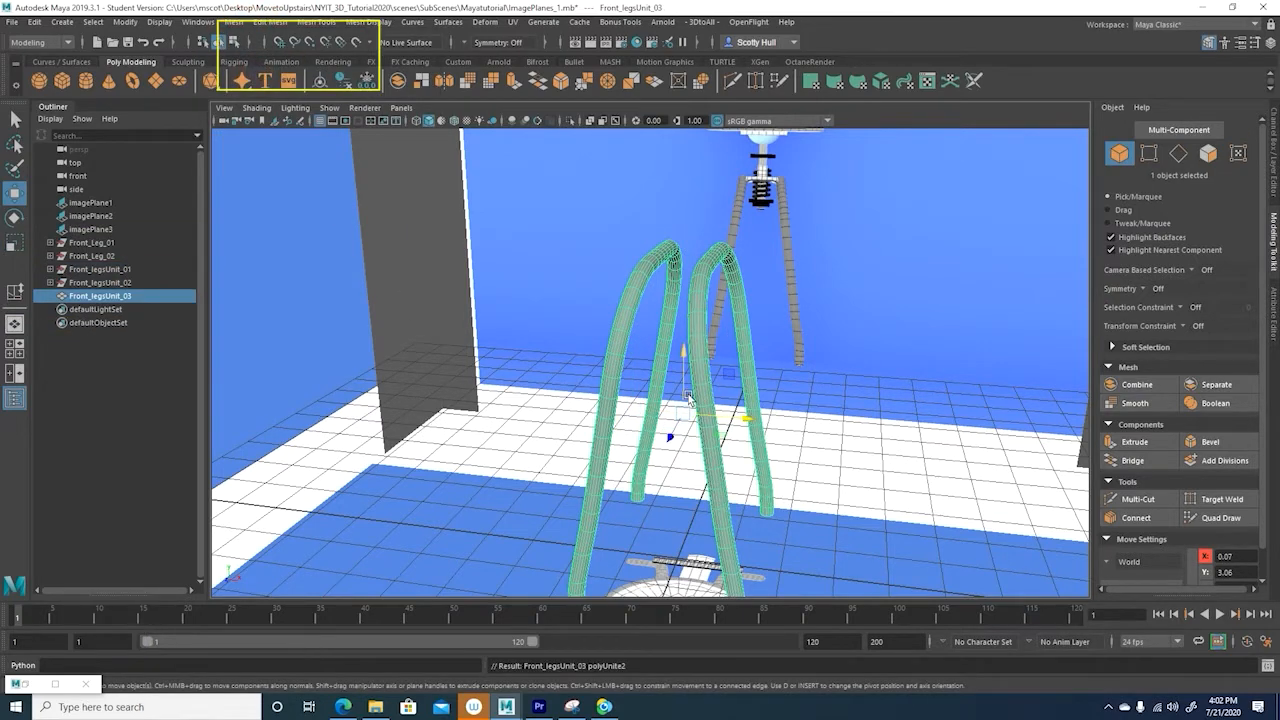
- Show the Channel Box for the combined legs mesh Front_legsUnit_03 and duplicate that mesh in place
click(1275, 165)
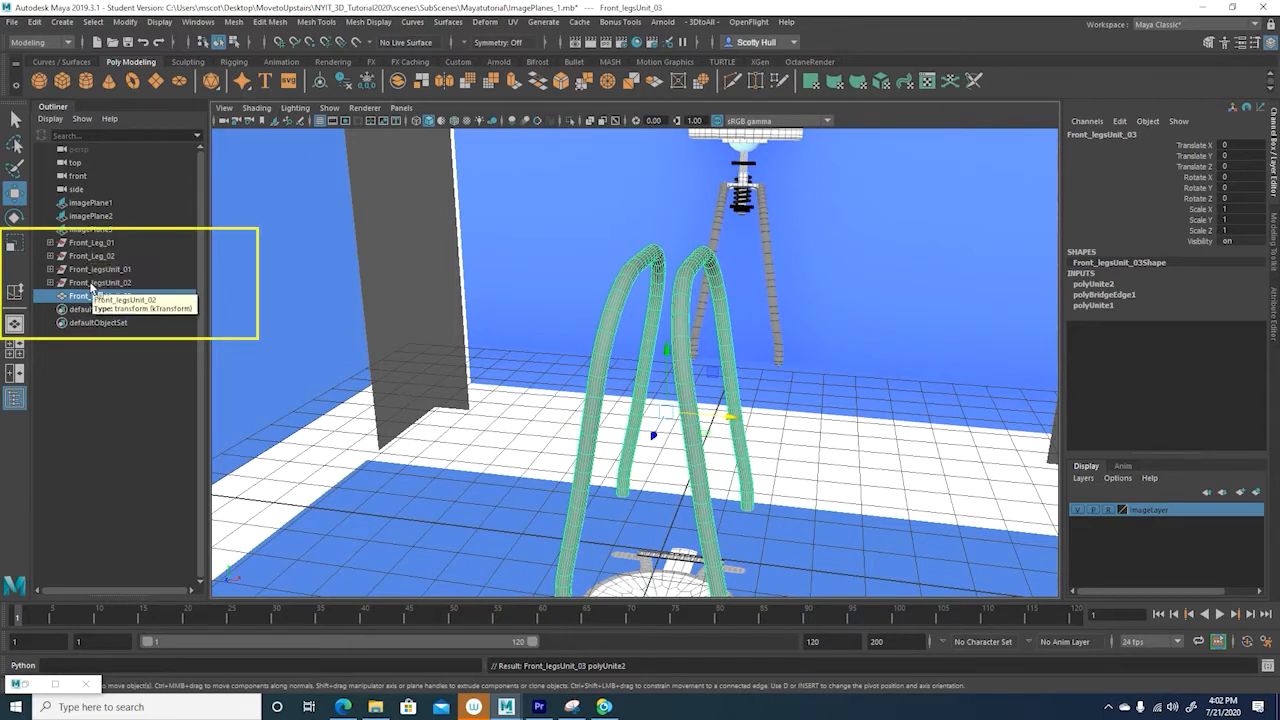
right_click(88, 300)
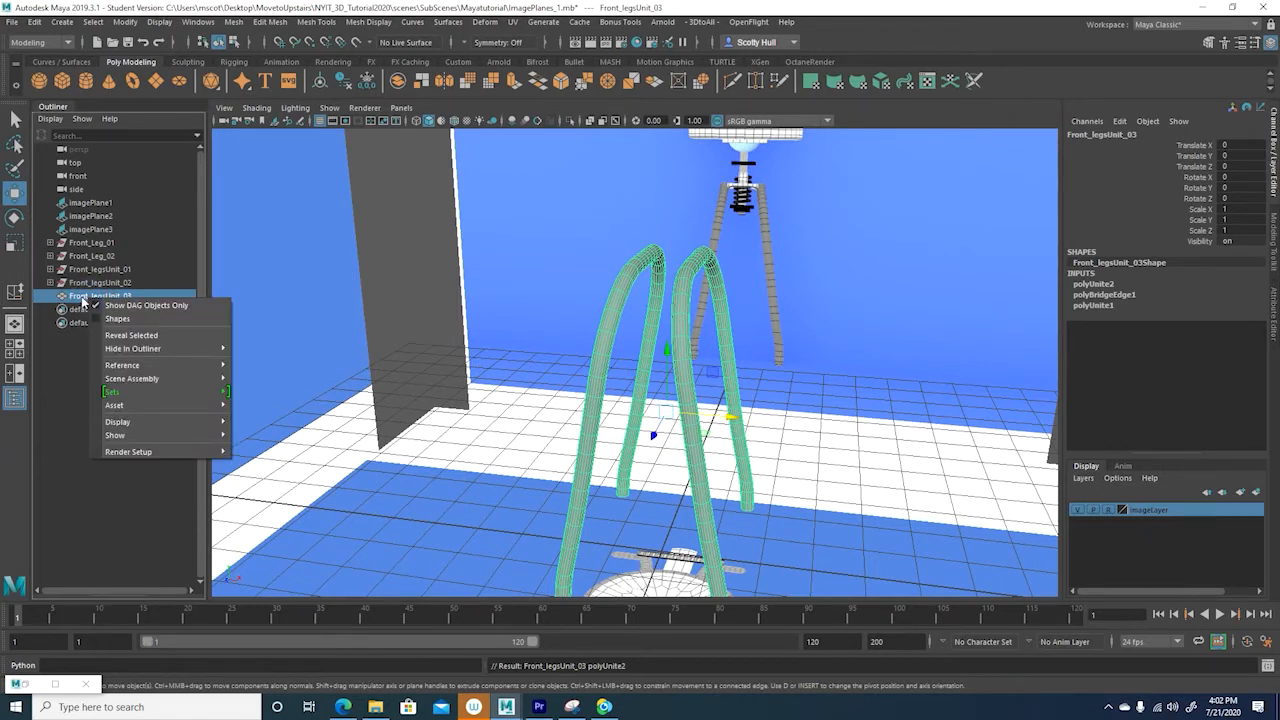
click(83, 300)
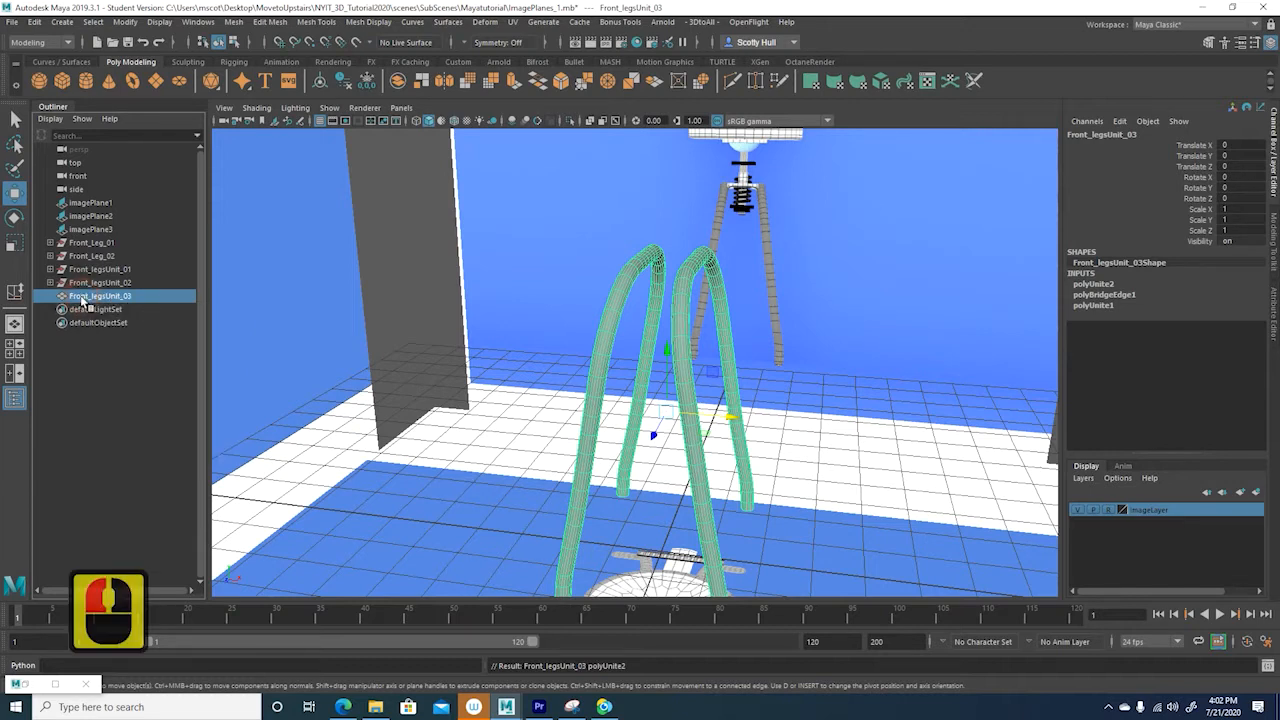
key(ctrl+d)
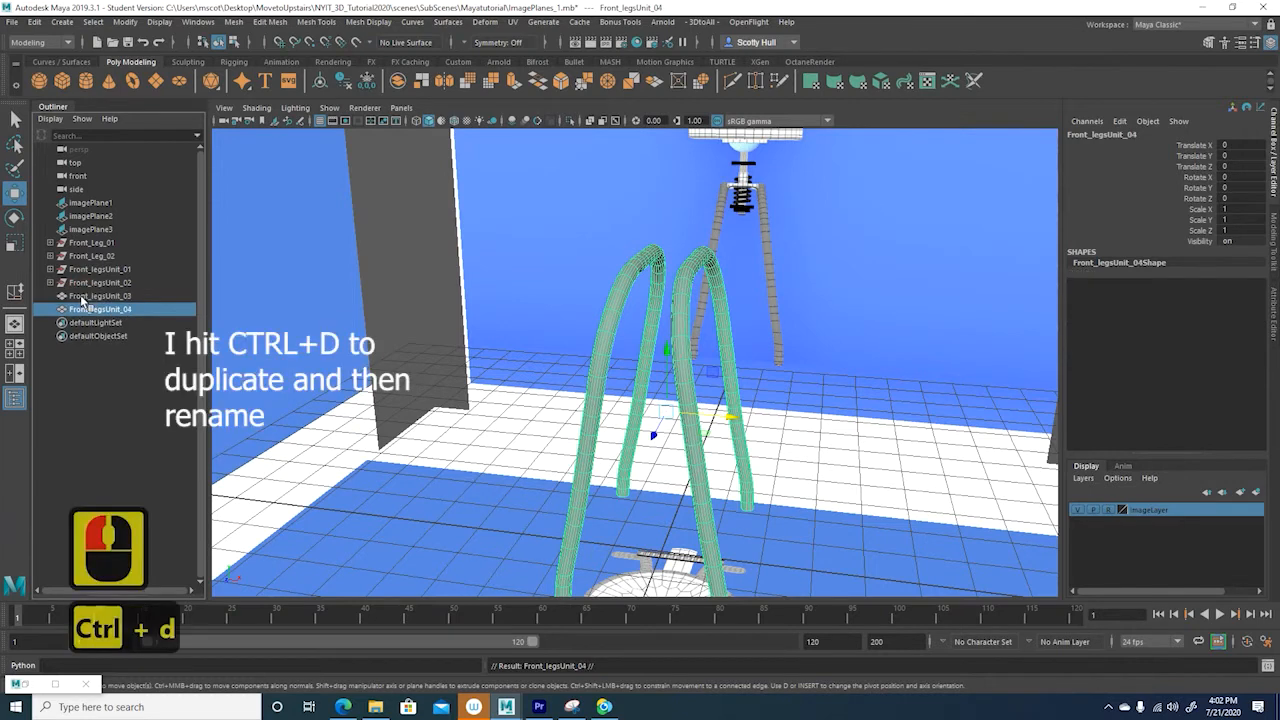
- Delete Front_Leg_01, Front_Leg_02 and Front_legsUnit_01 through Front_legsUnit_03, keeping only the duplicated legs mesh
click(85, 300)
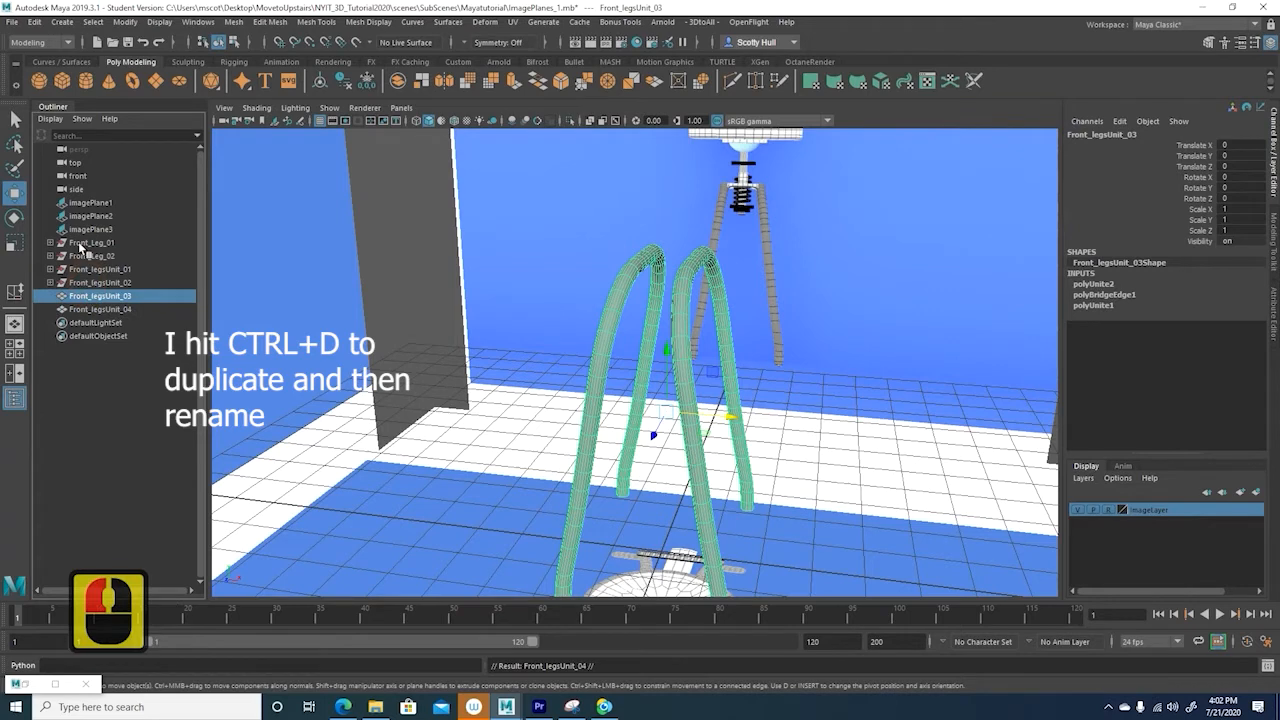
shift+click(80, 244)
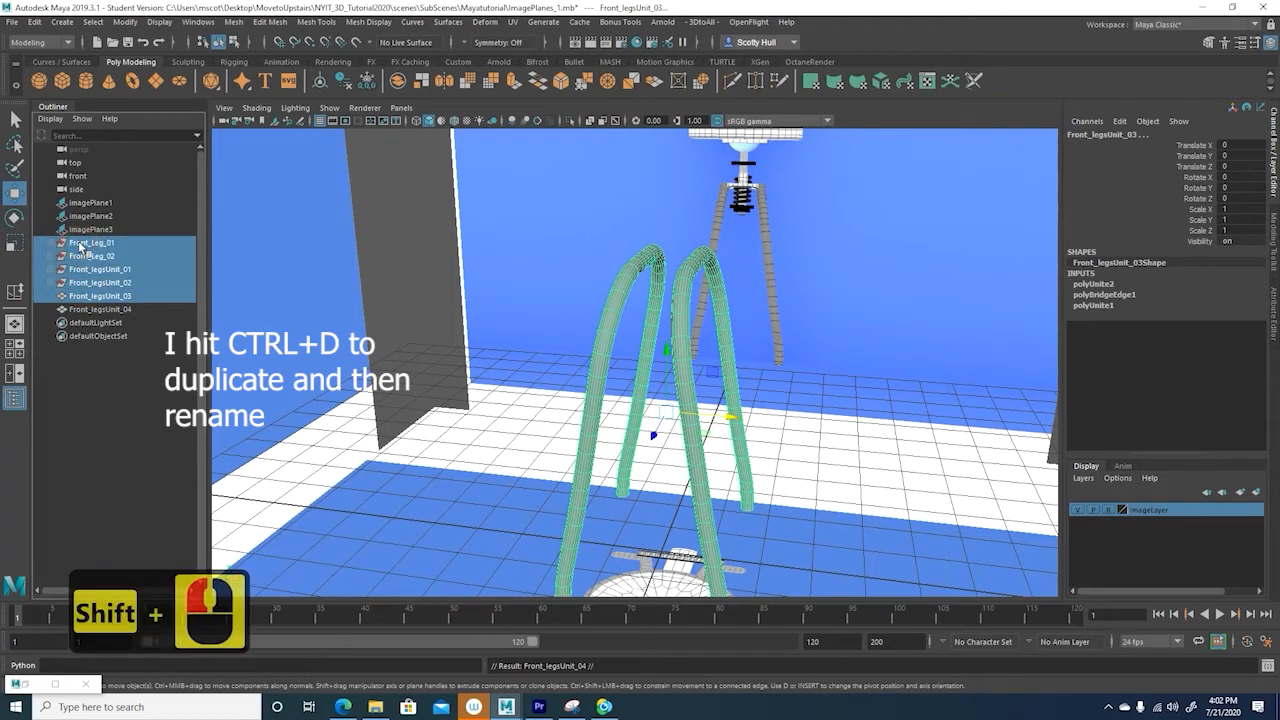
key(Delete)
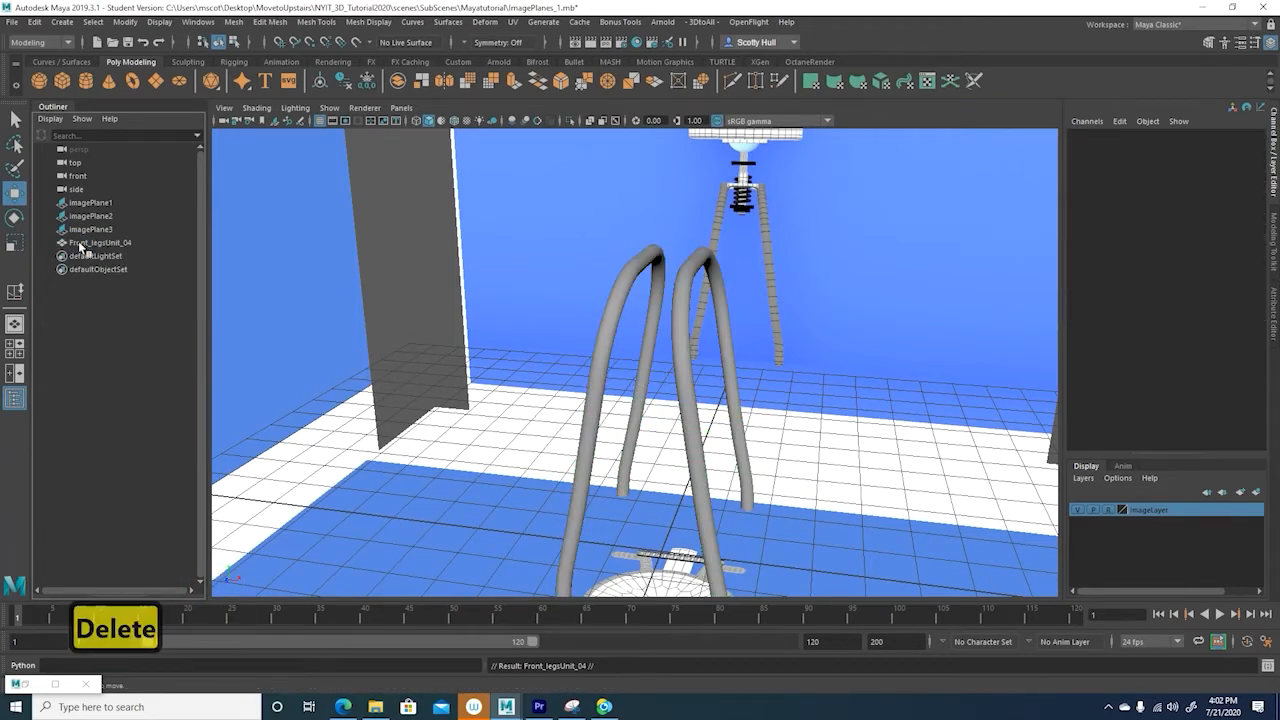
- Test-move the remaining Front_legsUnit_04 mesh along X and undo the move
click(82, 243)
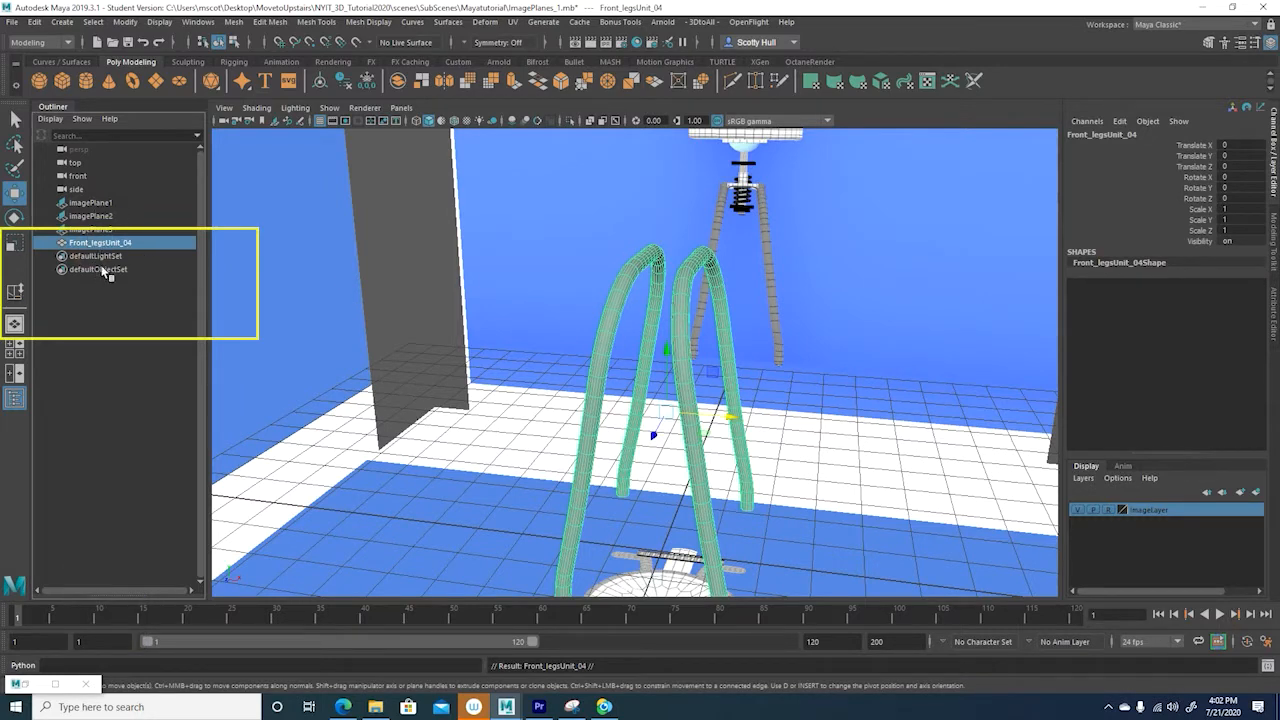
drag(729, 418, 792, 408)
key(ctrl+z)
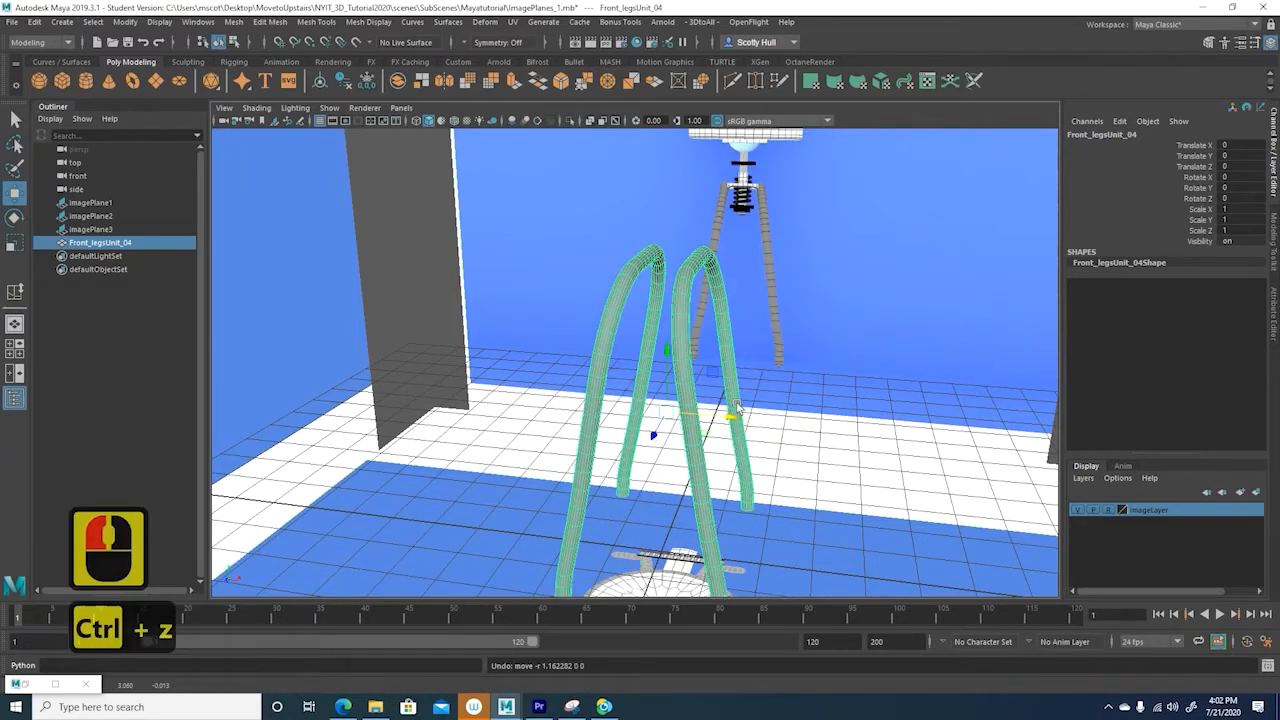
- Test-rotate the Front_legsUnit_04 mesh about X, undo the rotation and deselect the mesh
key(e)
drag(652, 414, 669, 323)
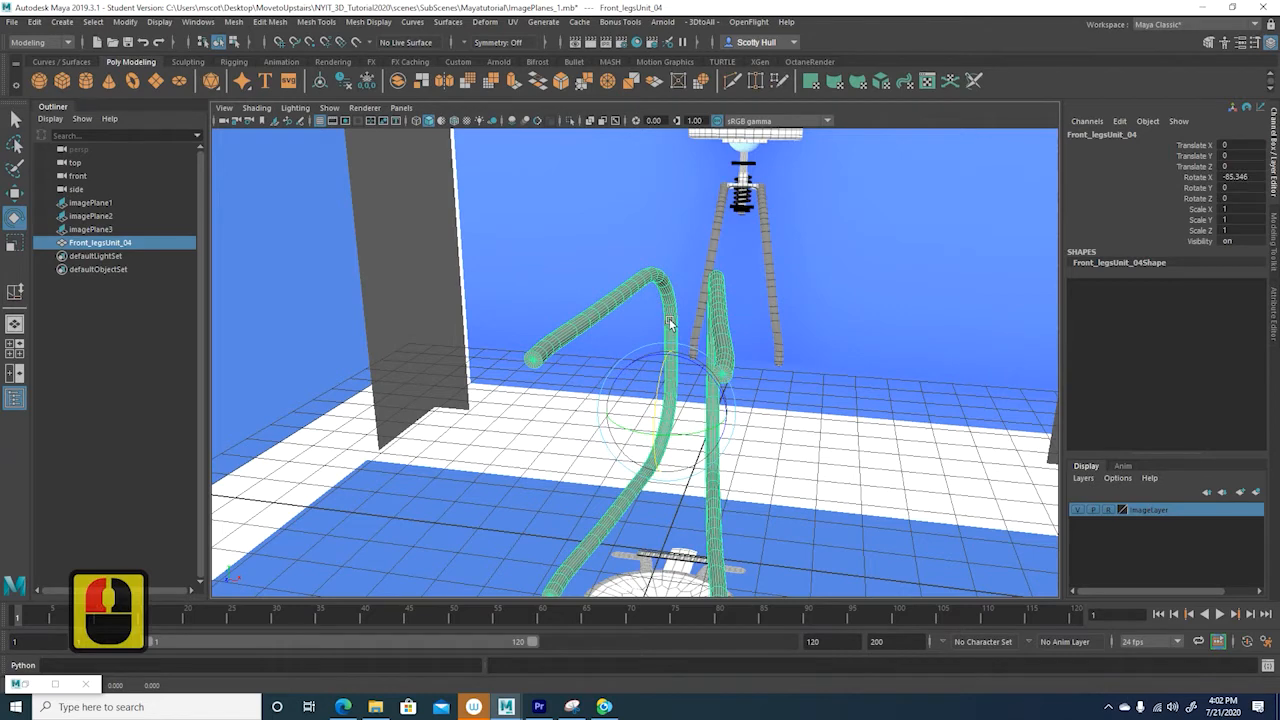
key(ctrl+z)
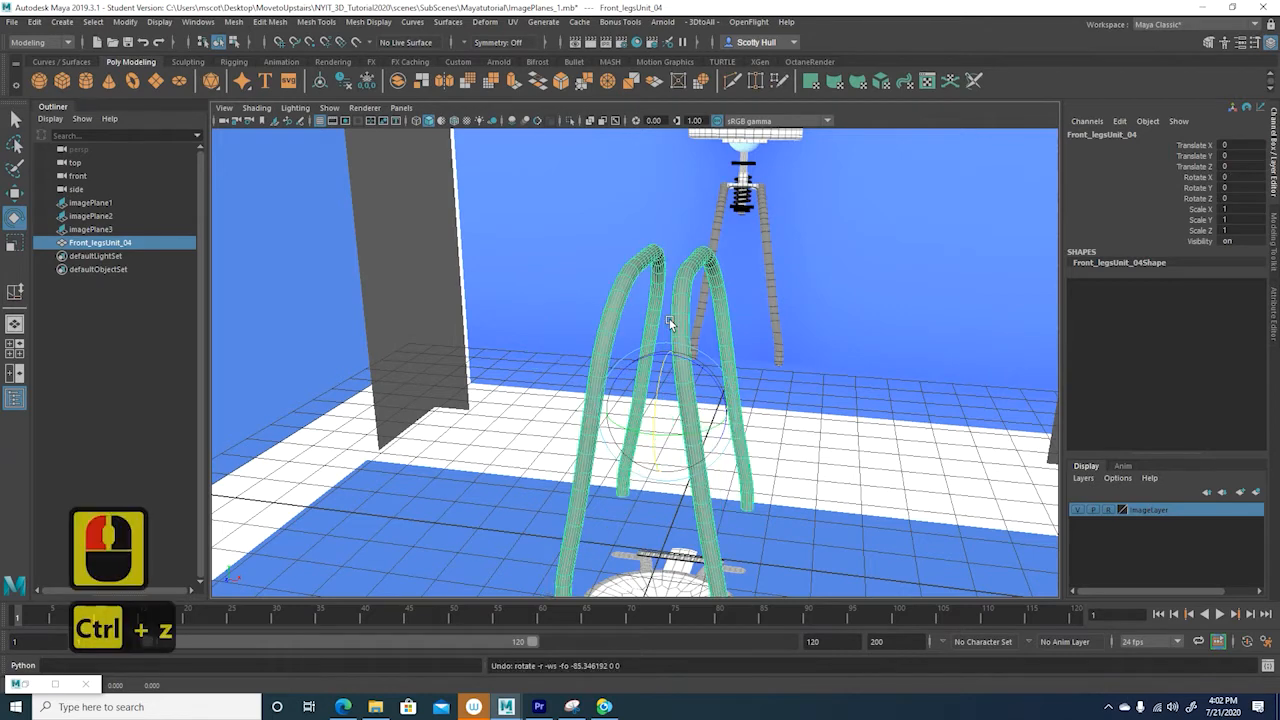
click(829, 281)
click(604, 707)
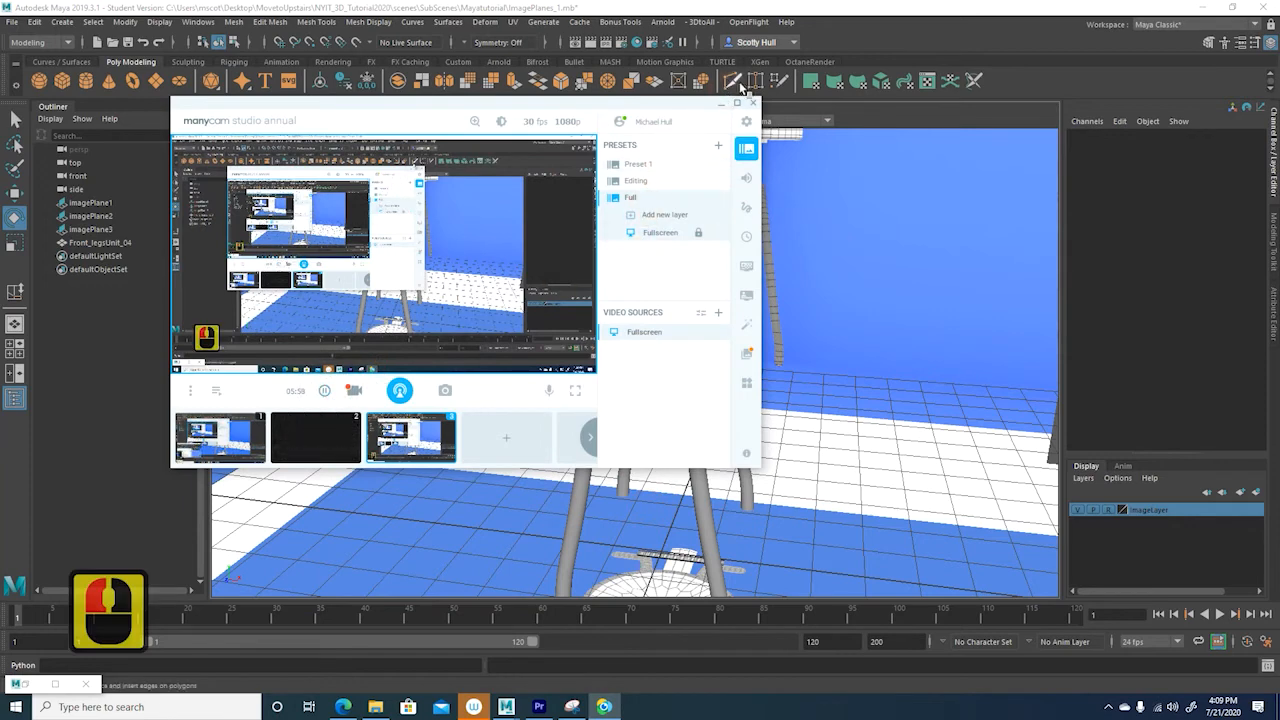
click(716, 103)
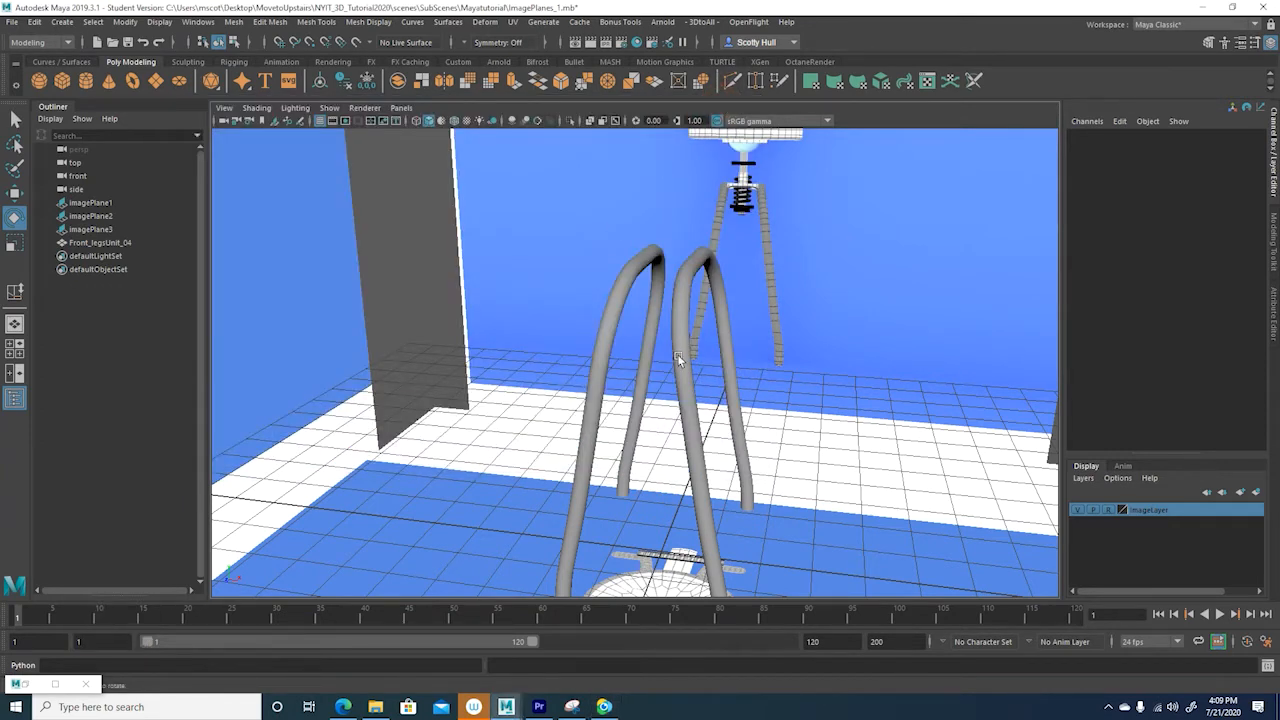
- Scale the Front_legsUnit_04 mesh in X to about 1.067 in the front view to match the reference legs' spread
alt+drag(678, 360, 688, 326)
key(space)
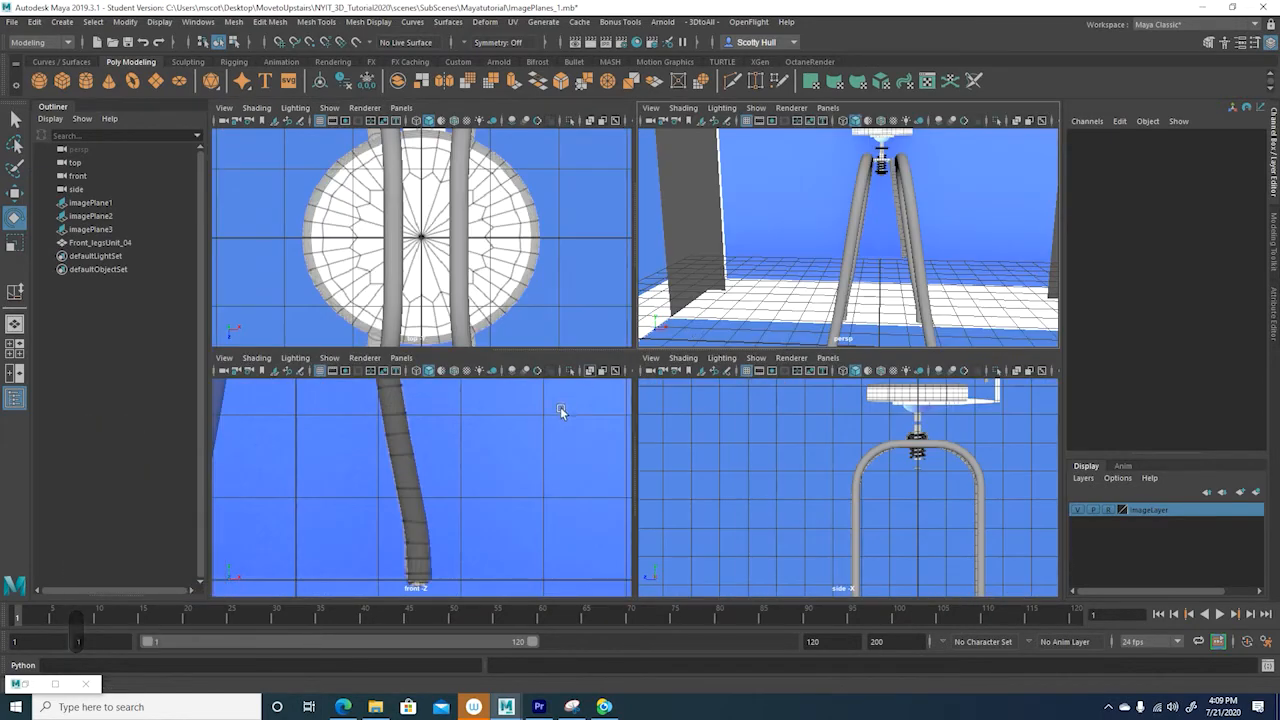
key(space)
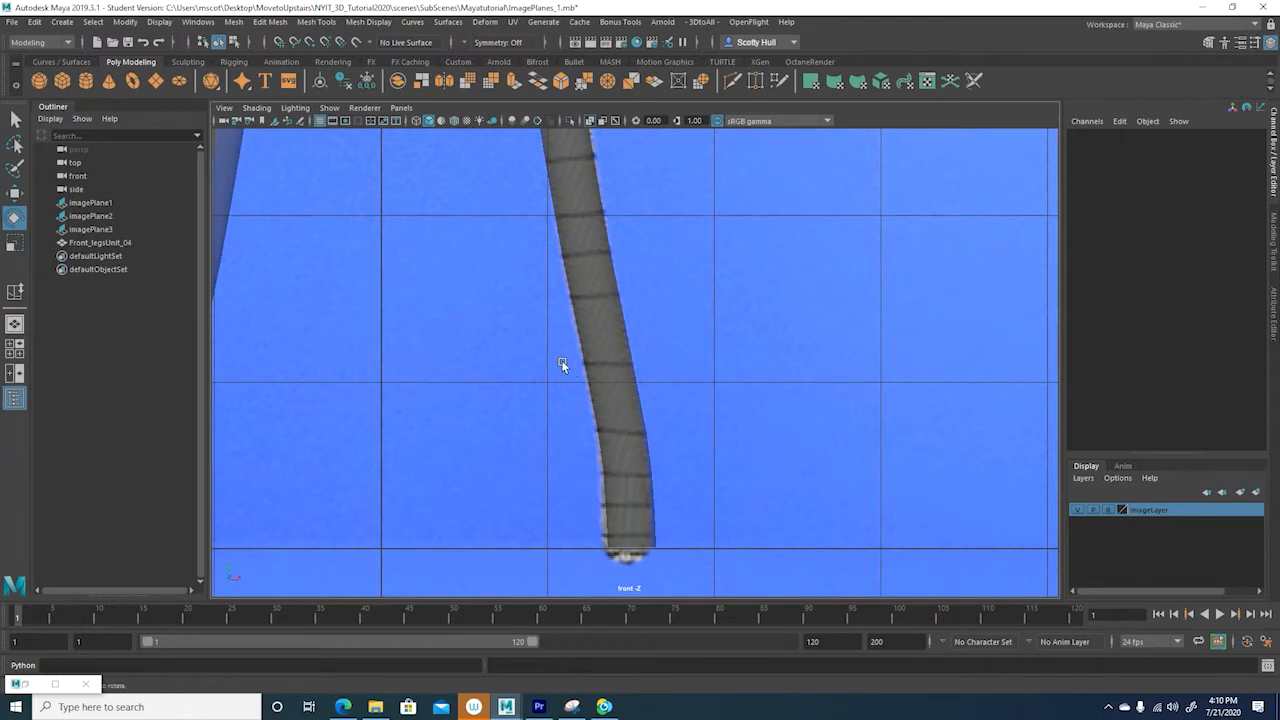
alt+middle_drag(560, 363, 677, 509)
scroll(666, 449, down, 5)
alt+middle_drag(647, 347, 663, 414)
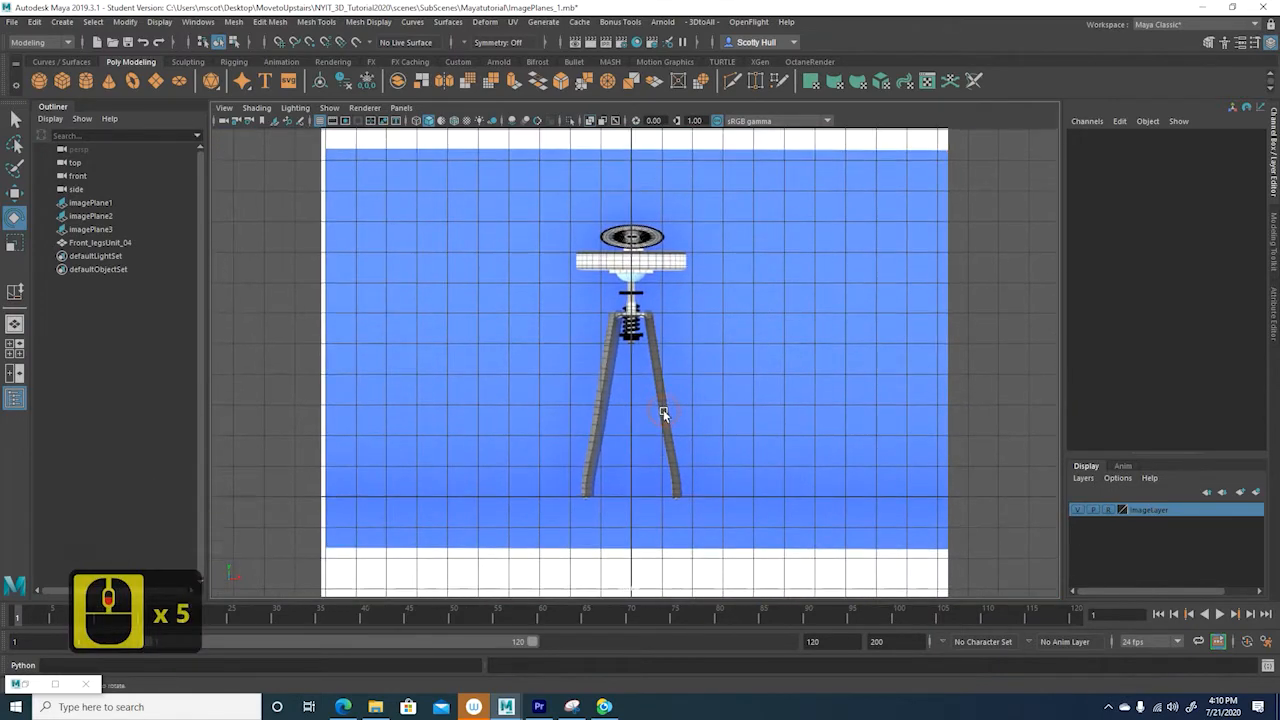
scroll(663, 414, up, 13)
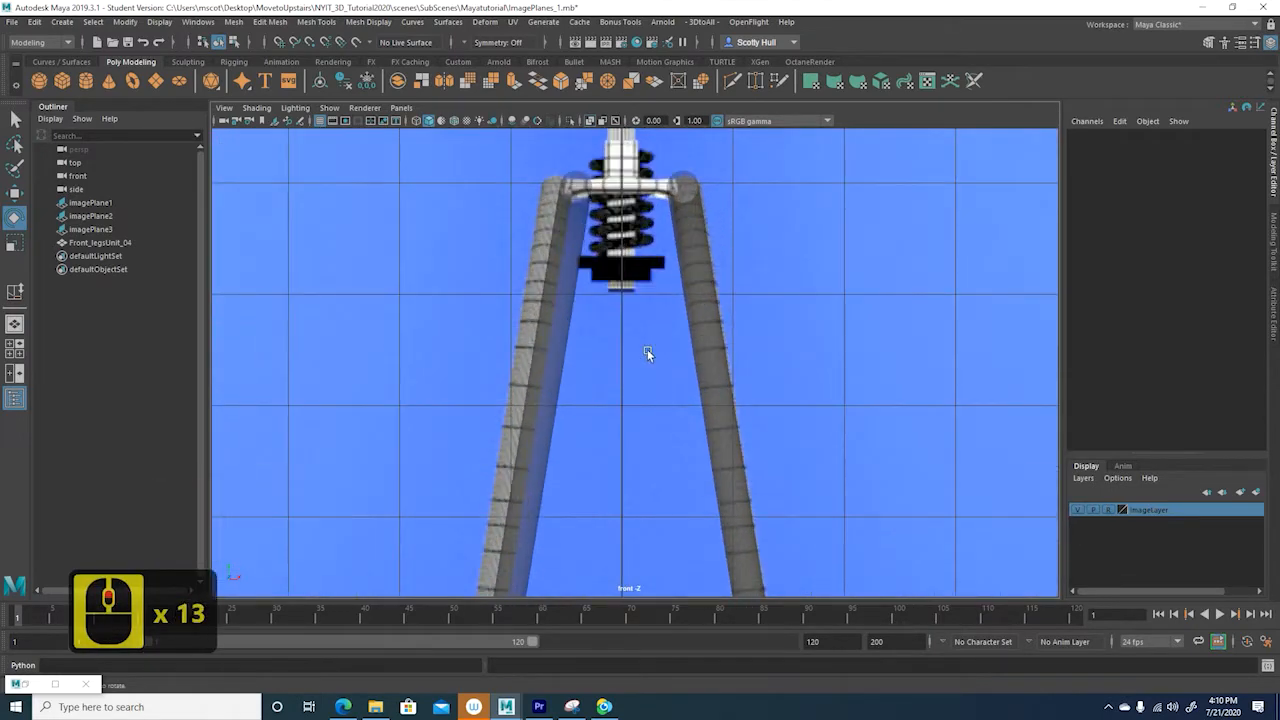
click(572, 236)
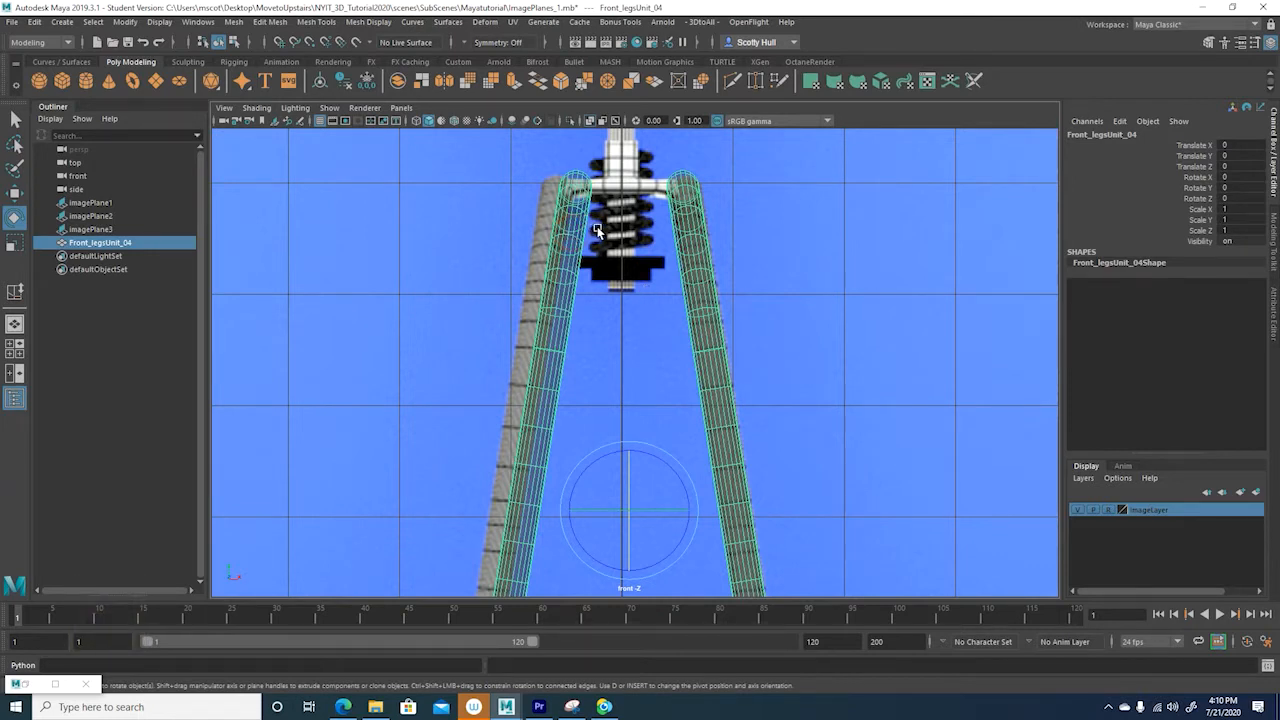
key(r)
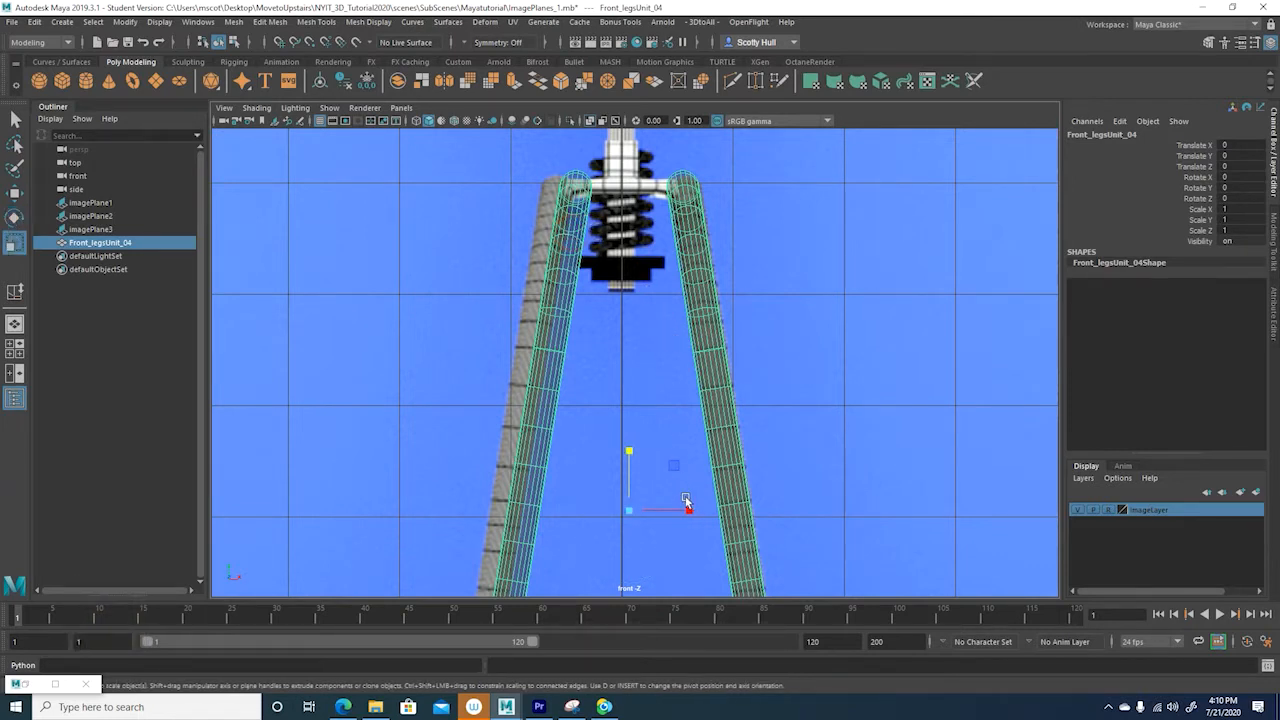
drag(688, 511, 696, 511)
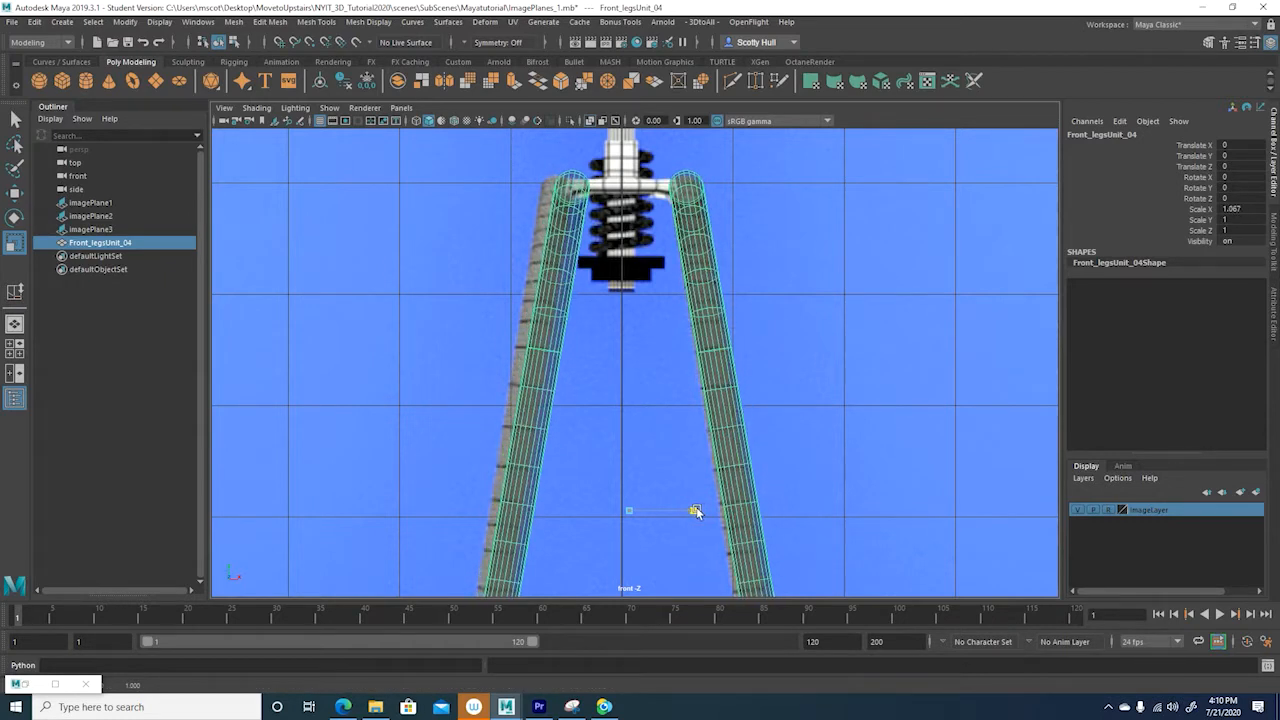
click(696, 511)
- Move the legs mesh along X to about -0.072 so both tubes line up with the front reference image
key(w)
drag(691, 511, 686, 513)
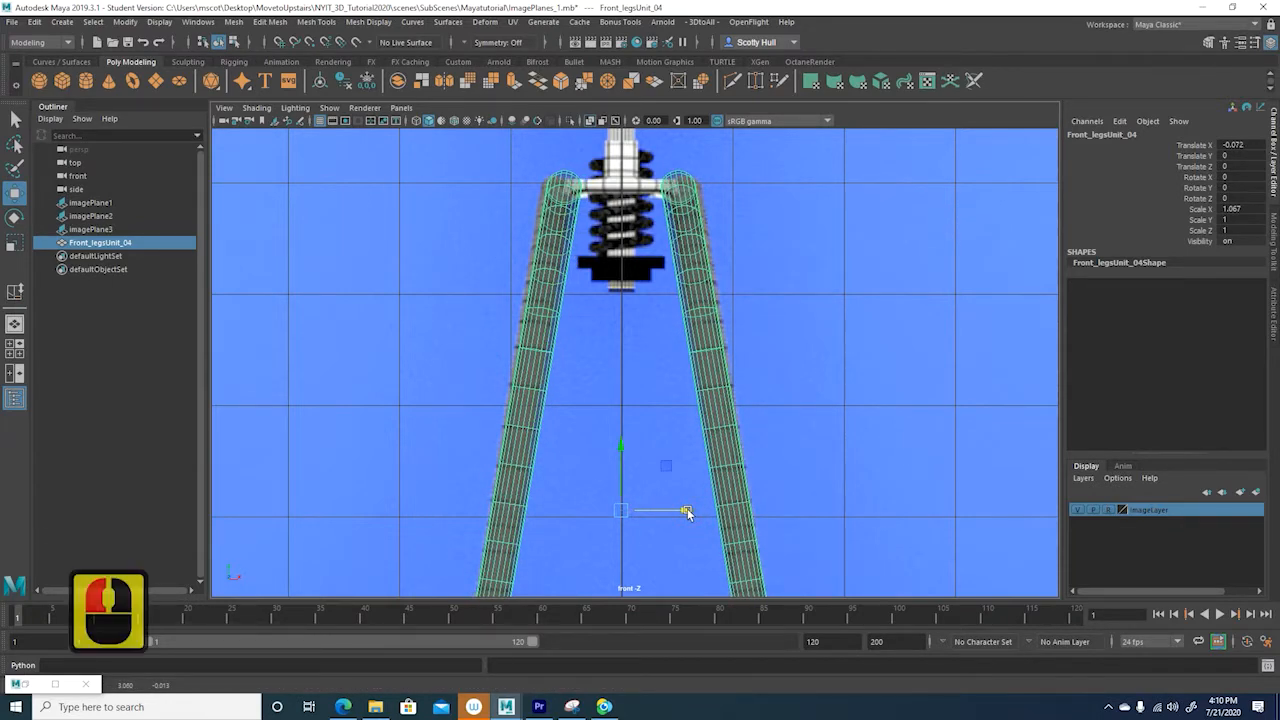
scroll(749, 466, down, 4)
scroll(749, 466, down, 4)
scroll(749, 465, up, 8)
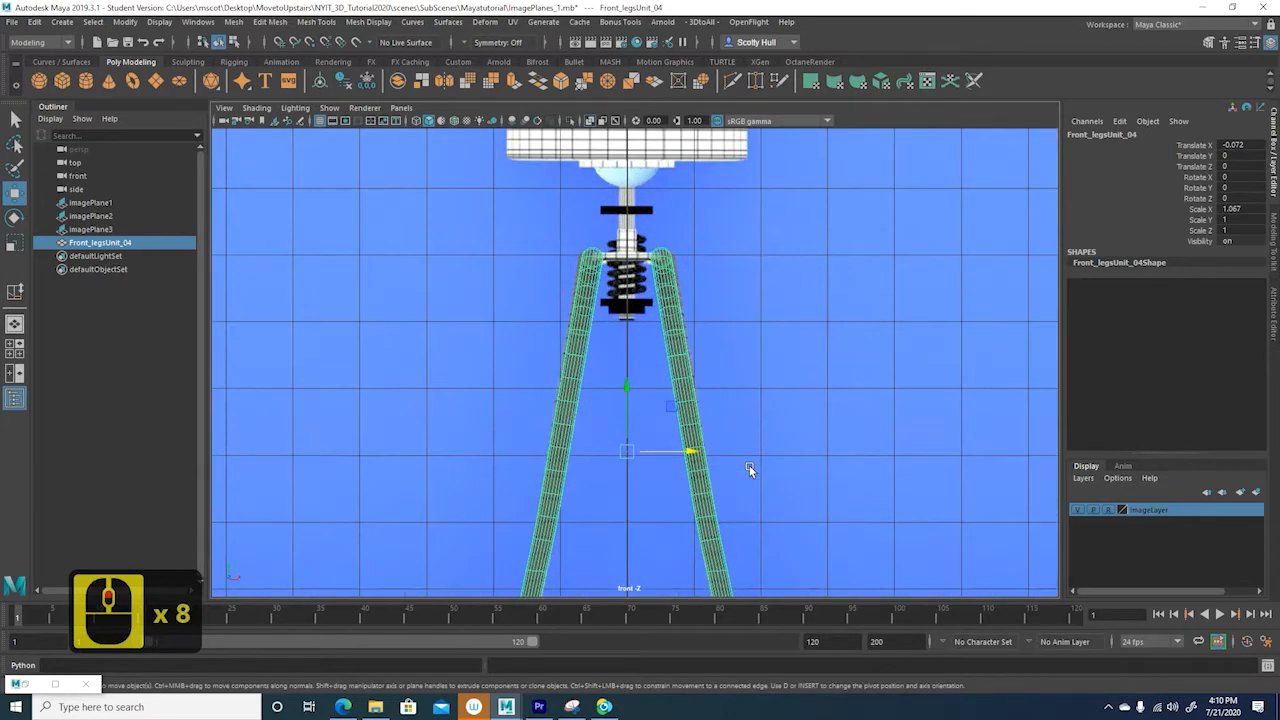
scroll(749, 465, up, 4)
- Examine the adjusted leg tubes from several angles in the perspective view
key(space)
key(space)
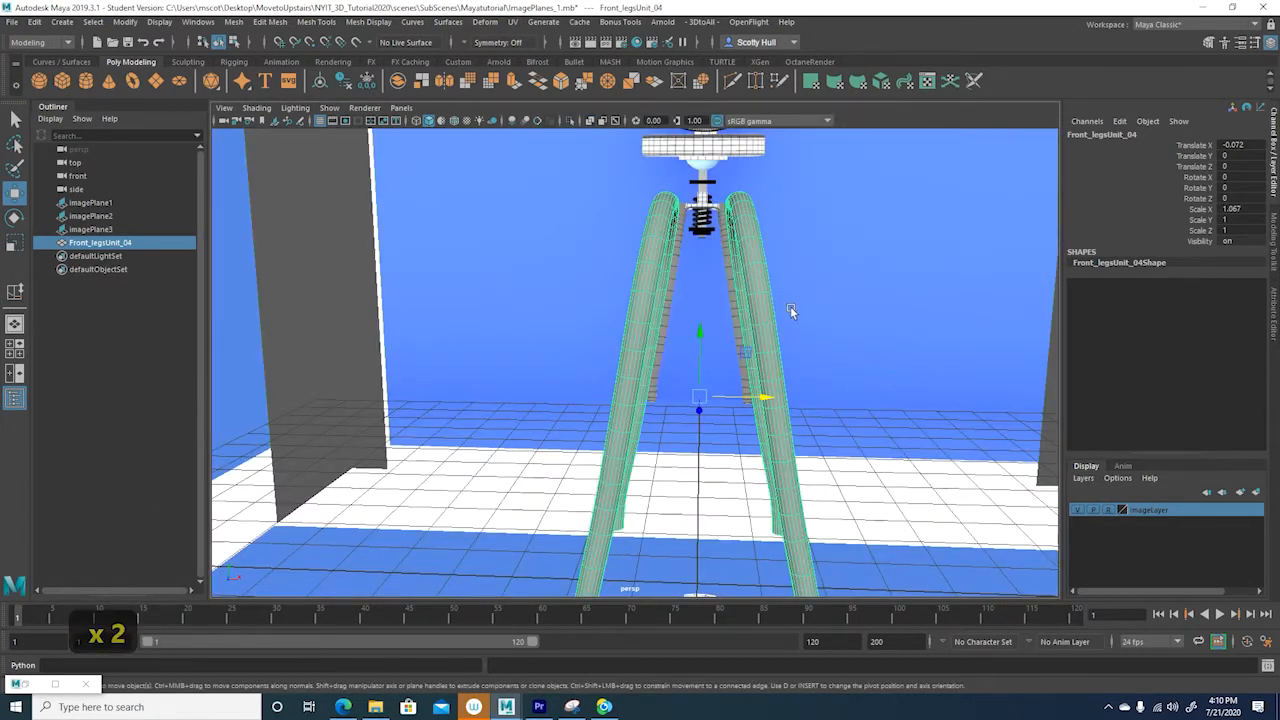
alt+drag(845, 285, 819, 307)
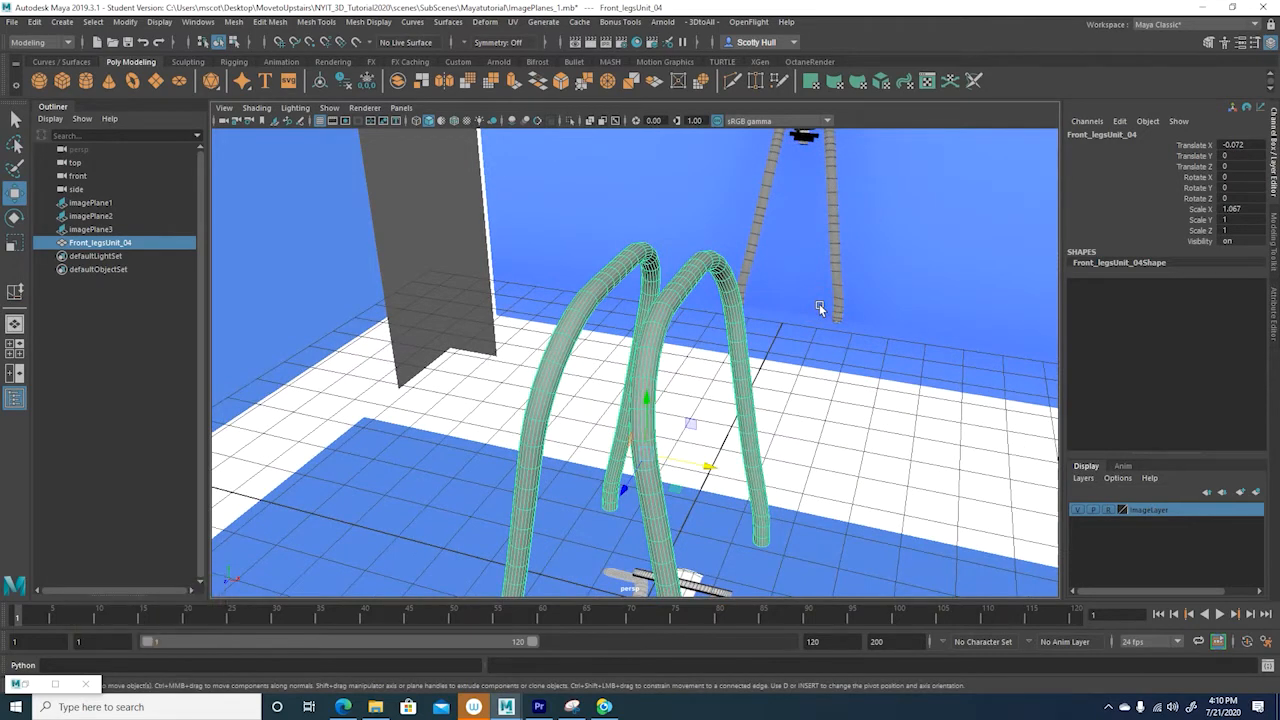
key(space)
mouse_move(817, 311)
alt+middle_down()
mouse_move(811, 300)
mouse_move(823, 306)
alt+middle_up()
scroll(820, 309, up, 3)
mouse_move(820, 309)
alt+mouse_down()
mouse_move(850, 305)
mouse_move(816, 303)
alt+mouse_up()
scroll(816, 300, down, 3)
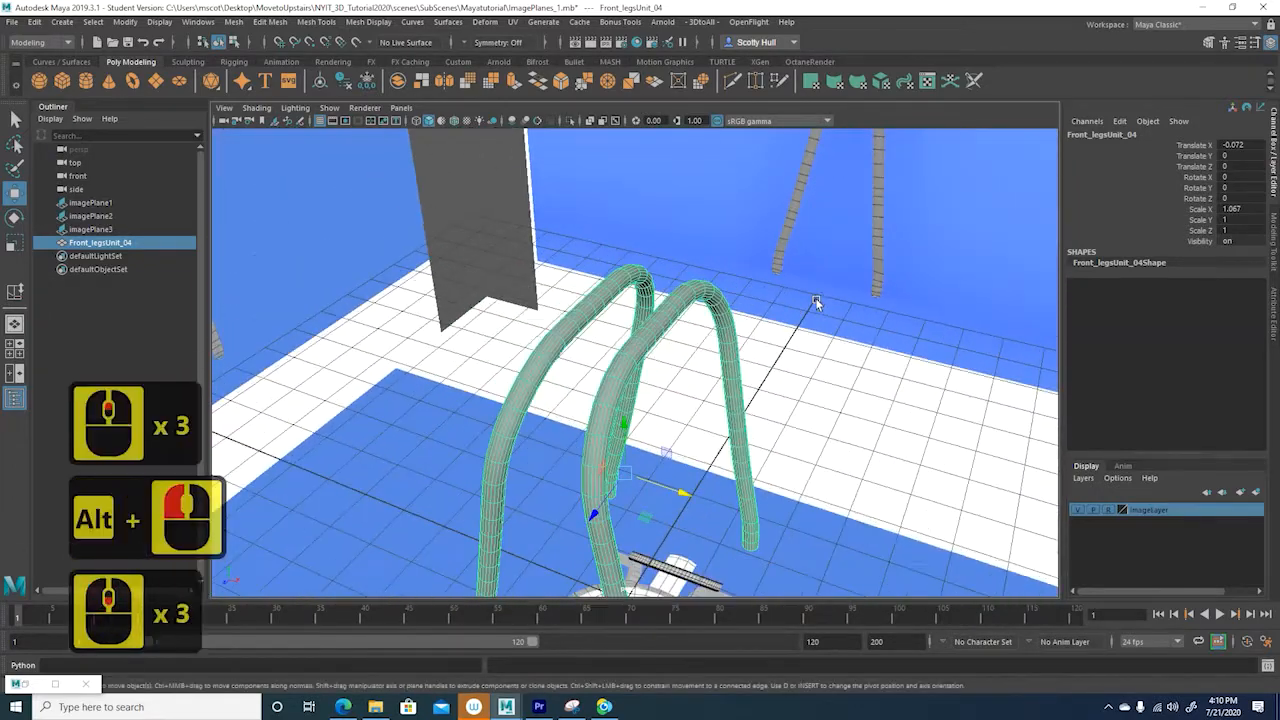
scroll(815, 297, down, 5)
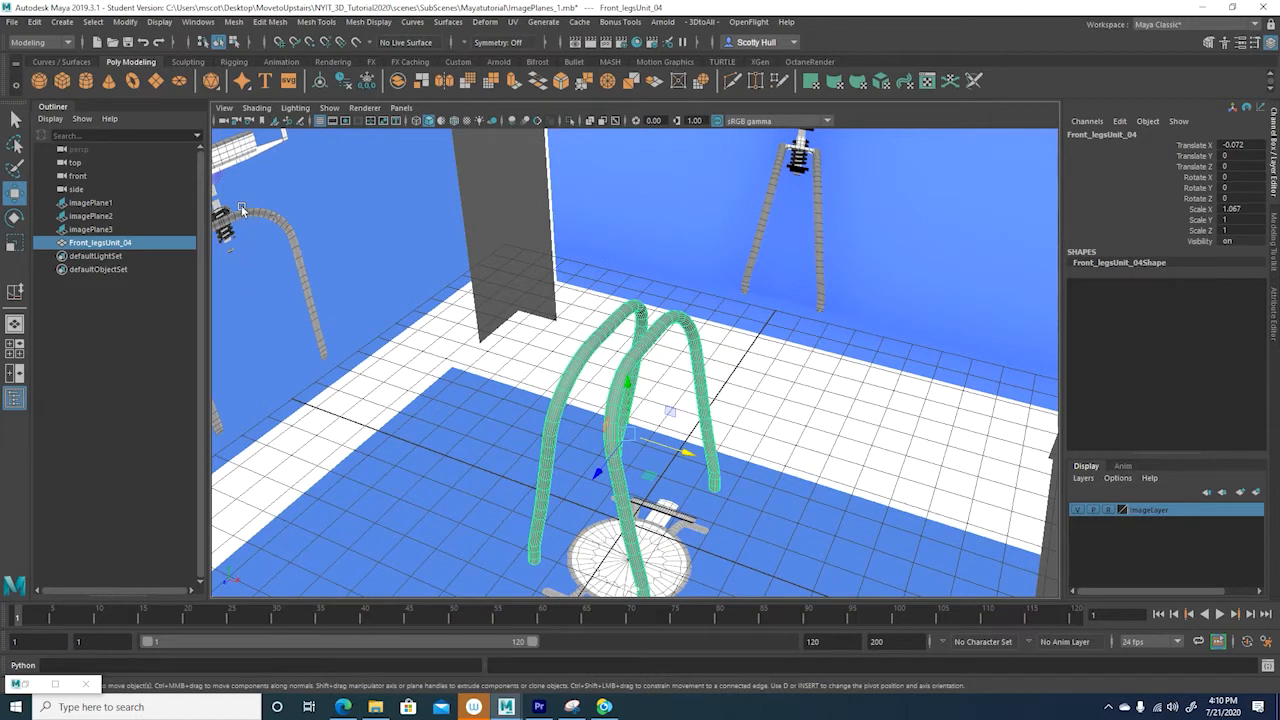
- Examine the side reference image where the spring bracket meets the curved top of the leg tube, and compare it with the modelled tubes
key(space)
click(372, 253)
alt+drag(375, 251, 345, 248)
mouse_move(345, 248)
alt+middle_down()
mouse_move(542, 368)
mouse_move(743, 451)
alt+middle_up()
scroll(743, 451, up, 9)
scroll(809, 422, up, 12)
alt+drag(809, 422, 651, 374)
mouse_move(651, 374)
alt+middle_down()
mouse_move(690, 395)
mouse_move(337, 321)
alt+middle_up()
alt+middle_drag(490, 380, 275, 336)
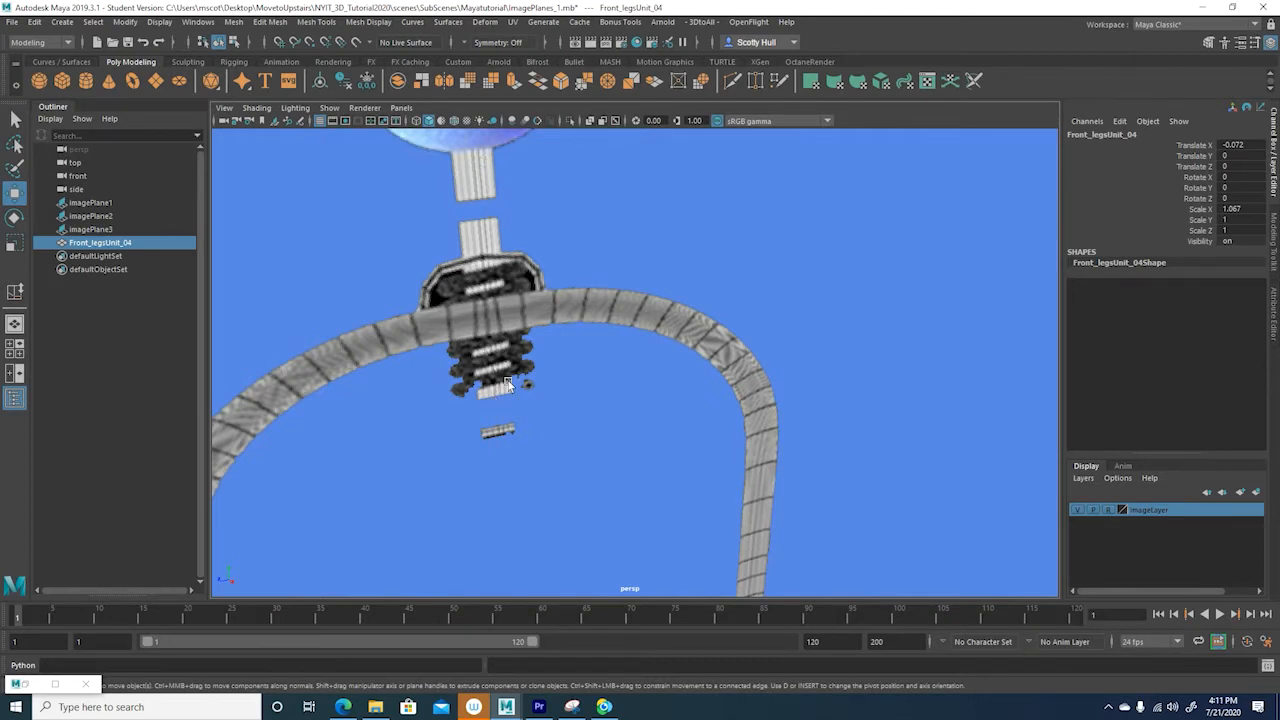
scroll(652, 428, down, 11)
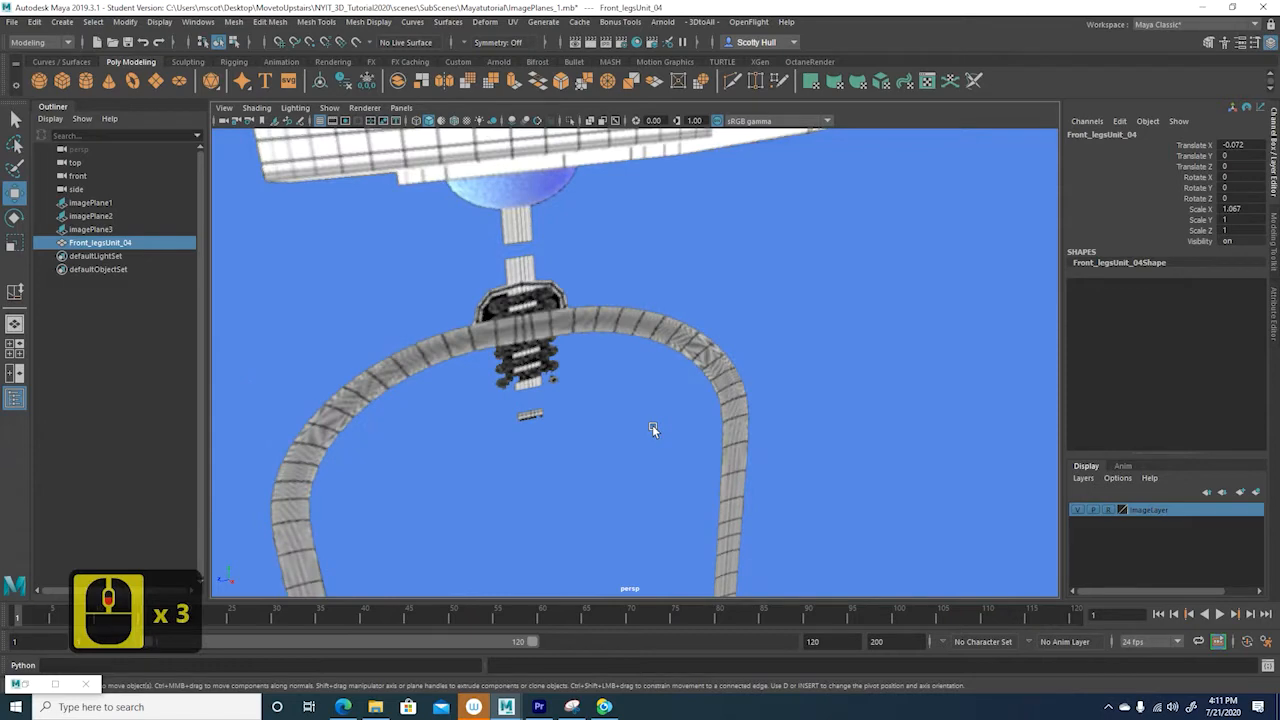
alt+drag(674, 449, 566, 352)
alt+middle_drag(566, 356, 470, 350)
alt+drag(648, 312, 690, 366)
alt+middle_drag(770, 386, 626, 314)
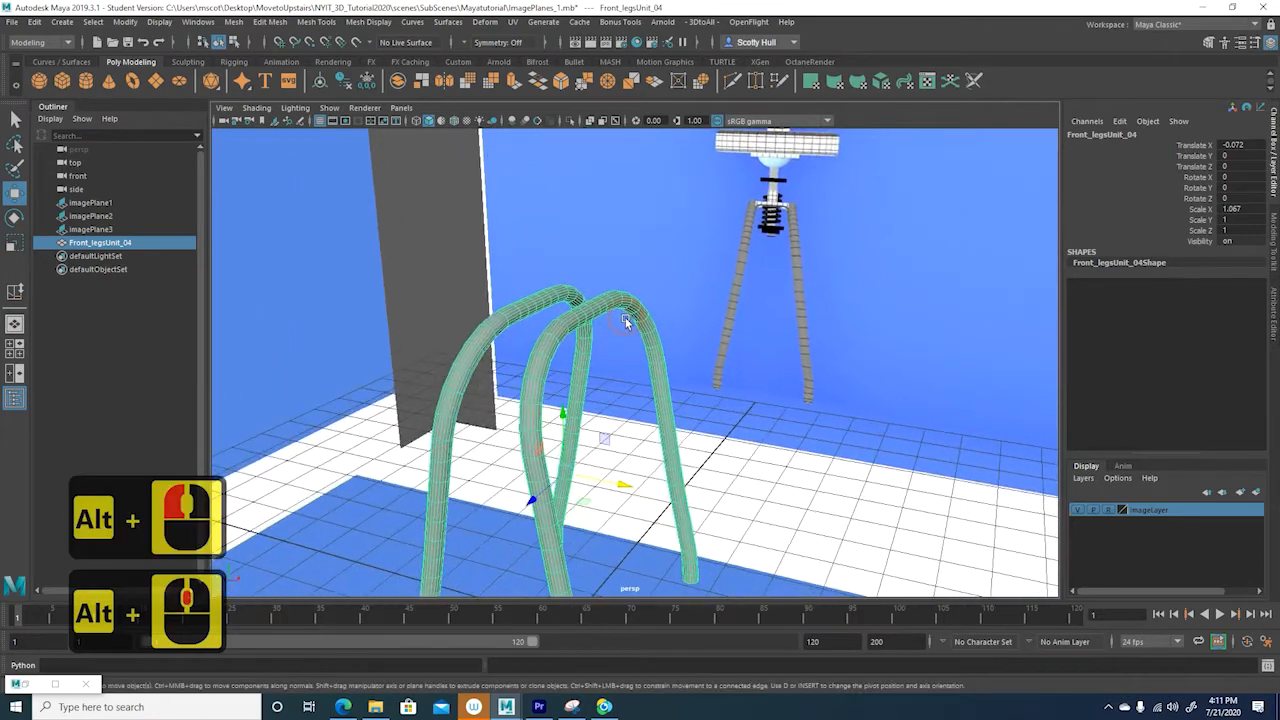
- Switch the Front_legsUnit_04 mesh to face selection, working near the top of one leg tube
scroll(626, 318, up, 6)
alt+drag(540, 294, 766, 433)
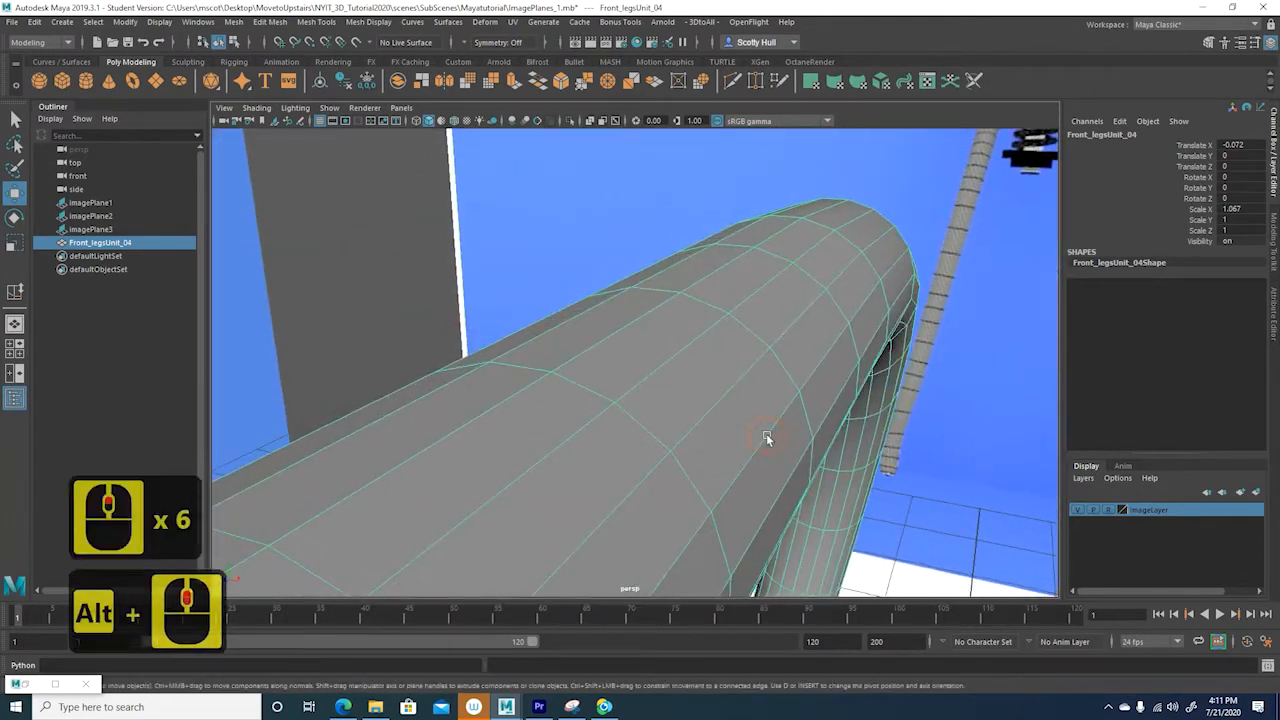
scroll(766, 433, down, 1)
right_click(671, 416)
right_drag(670, 415, 652, 375)
- Select a two-by-two block of faces on the inner side of one tube's top and delete it
click(673, 390)
scroll(673, 392, down, 4)
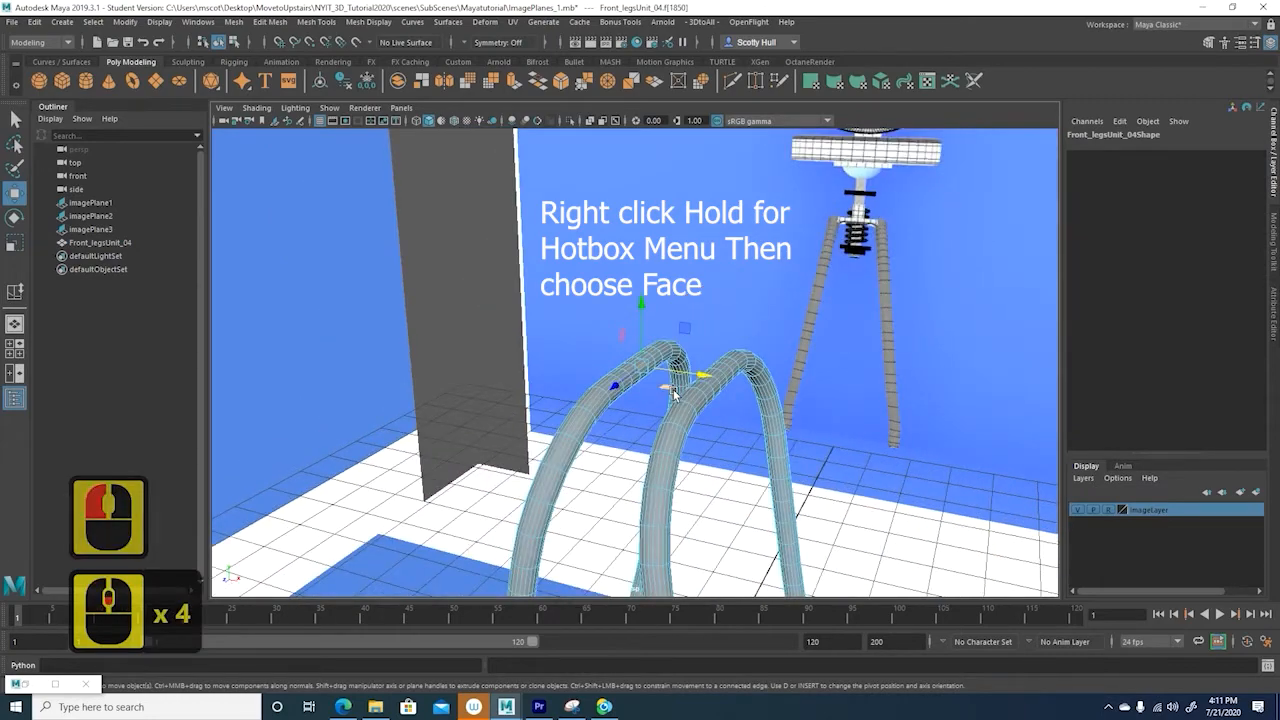
alt+drag(658, 438, 766, 366)
alt+middle_drag(766, 366, 838, 412)
scroll(812, 432, up, 3)
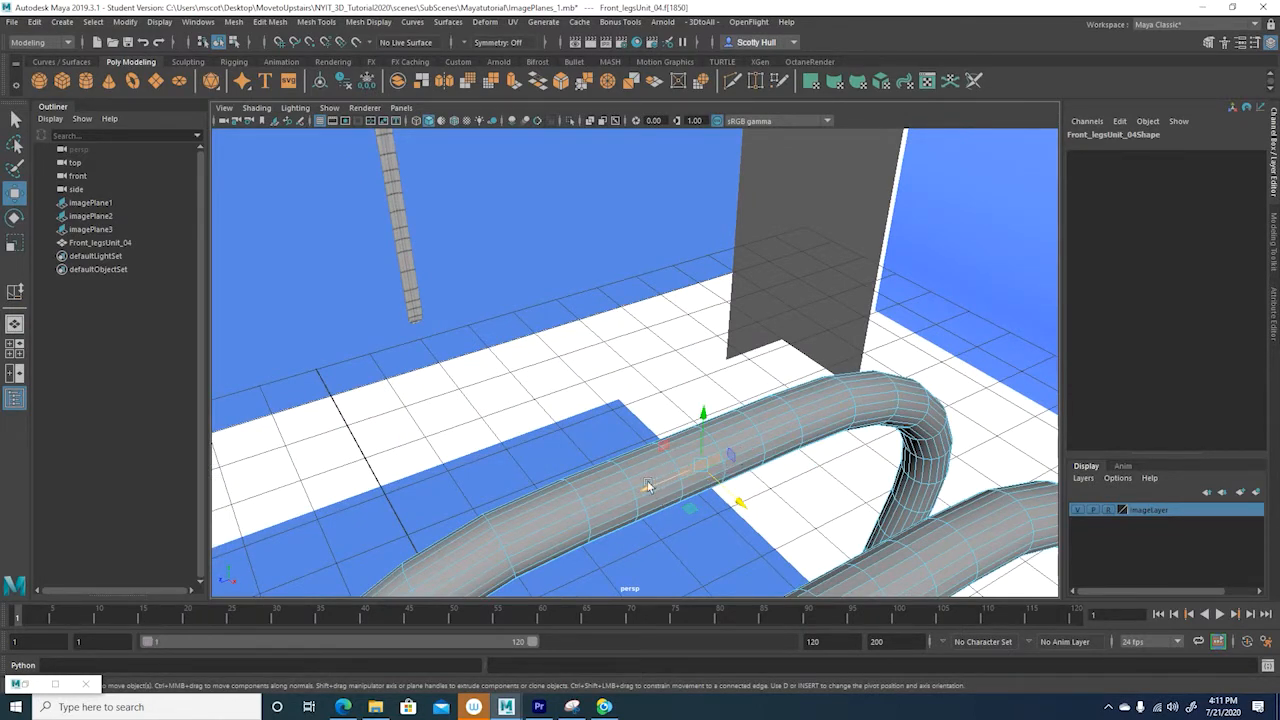
scroll(677, 495, up, 2)
scroll(677, 495, down, 1)
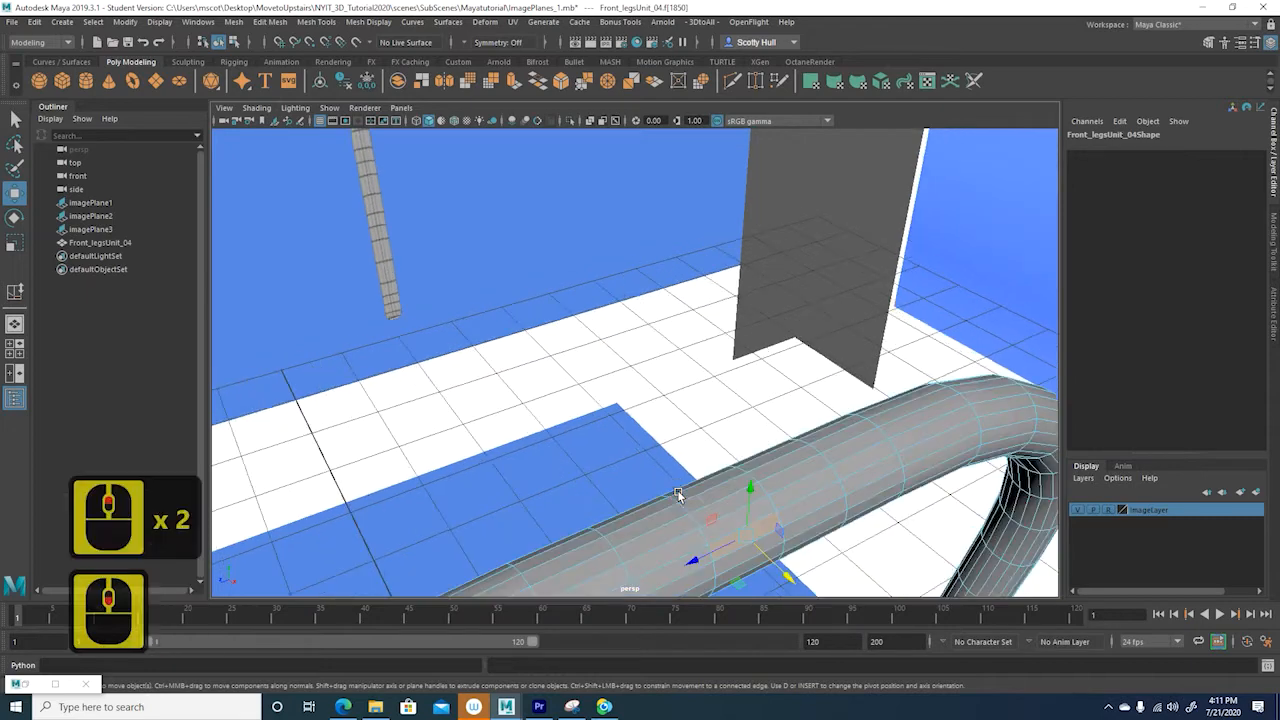
alt+drag(725, 517, 685, 443)
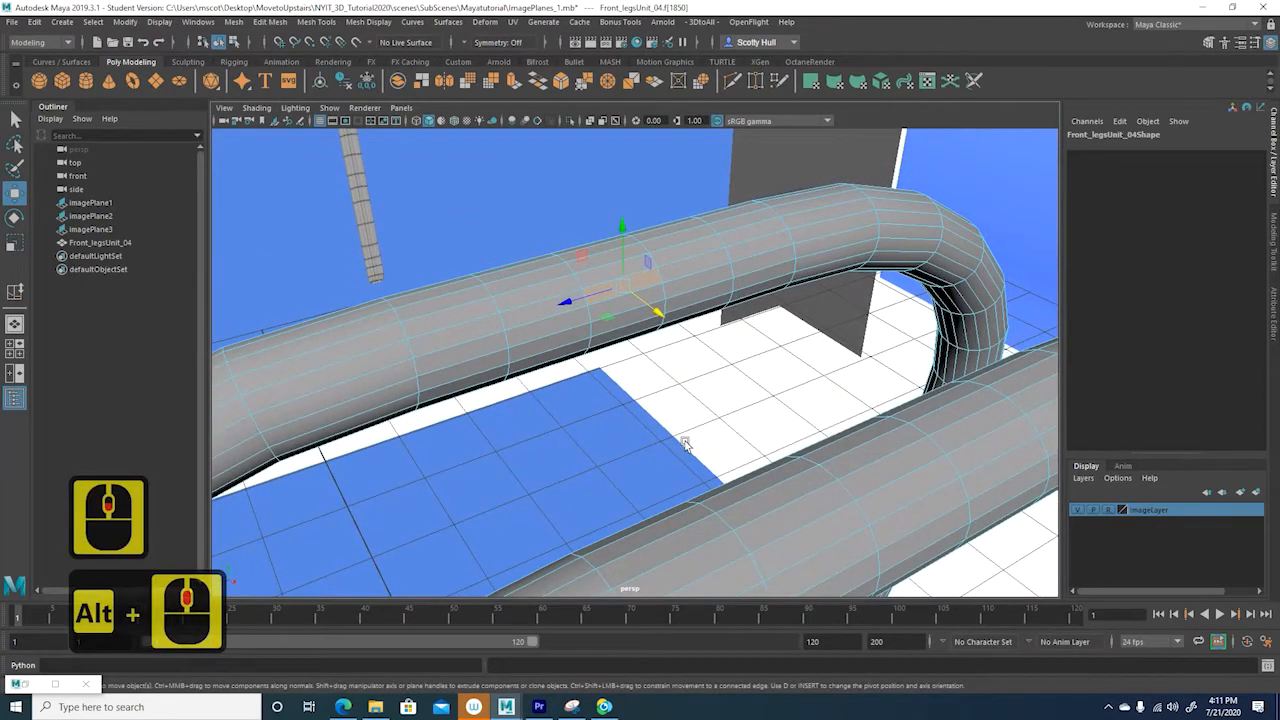
scroll(684, 440, up, 2)
scroll(620, 422, down, 3)
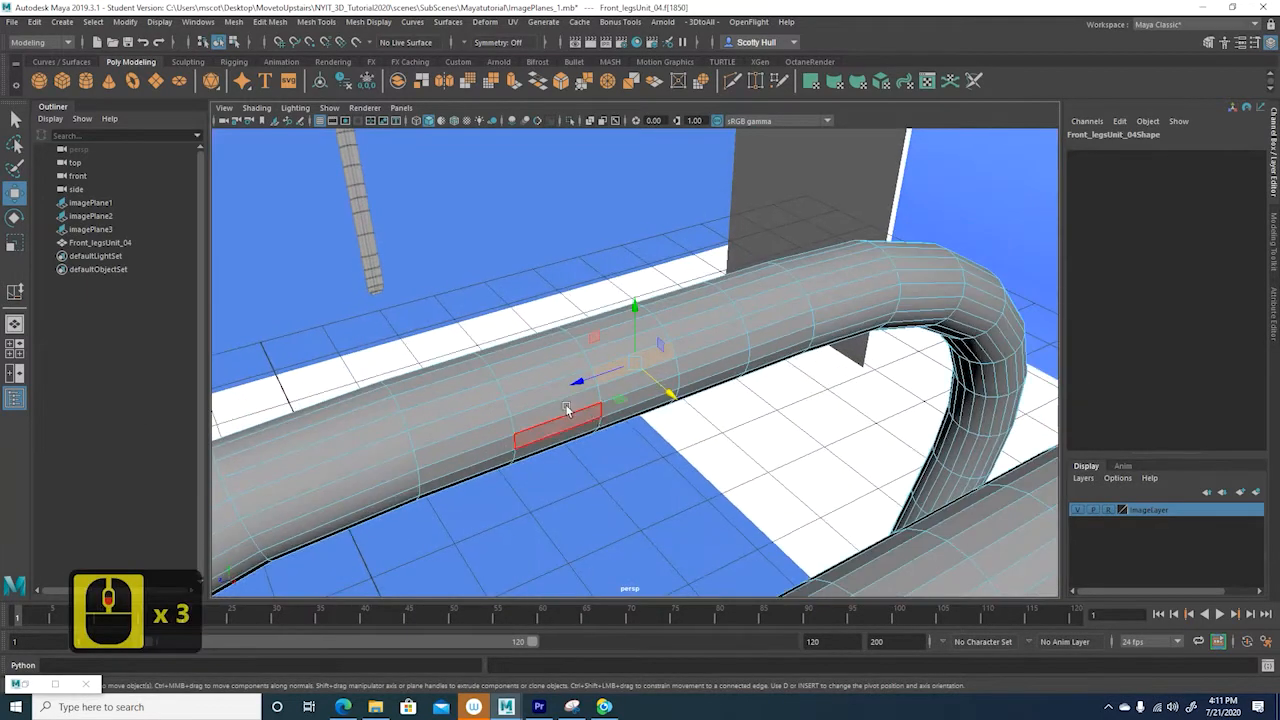
shift+click(540, 398)
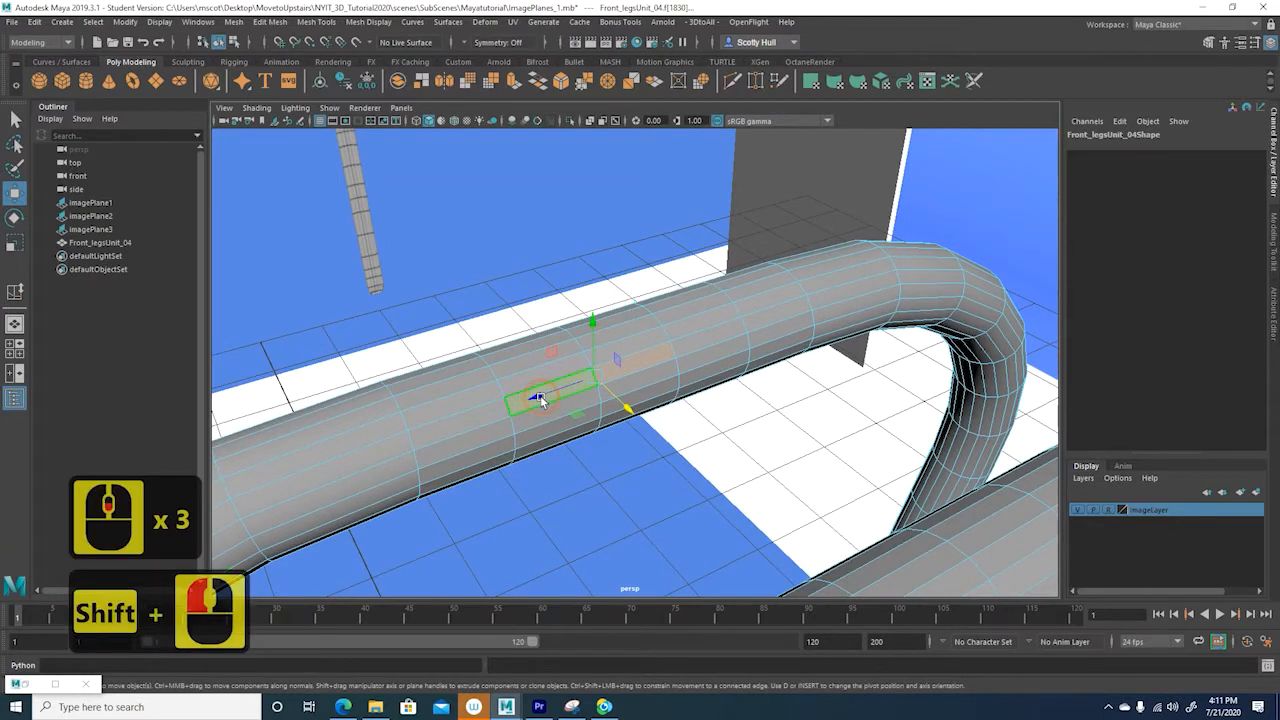
shift+click(549, 418)
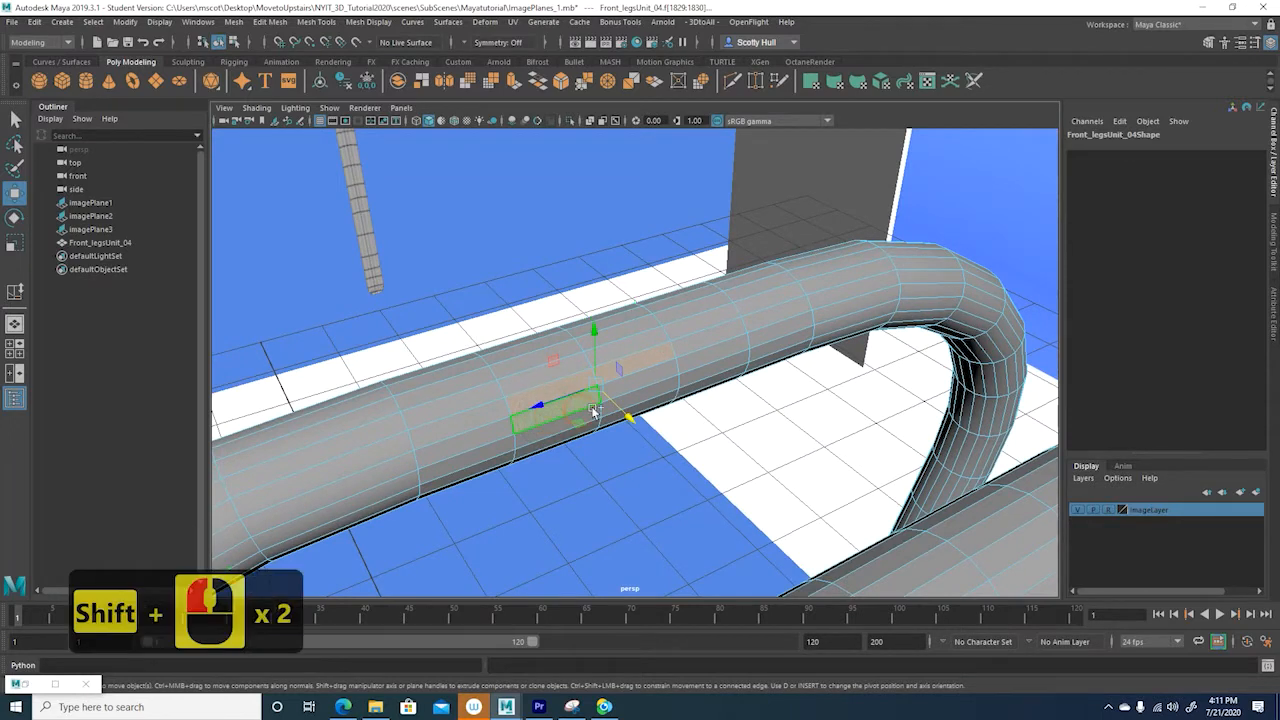
shift+click(645, 386)
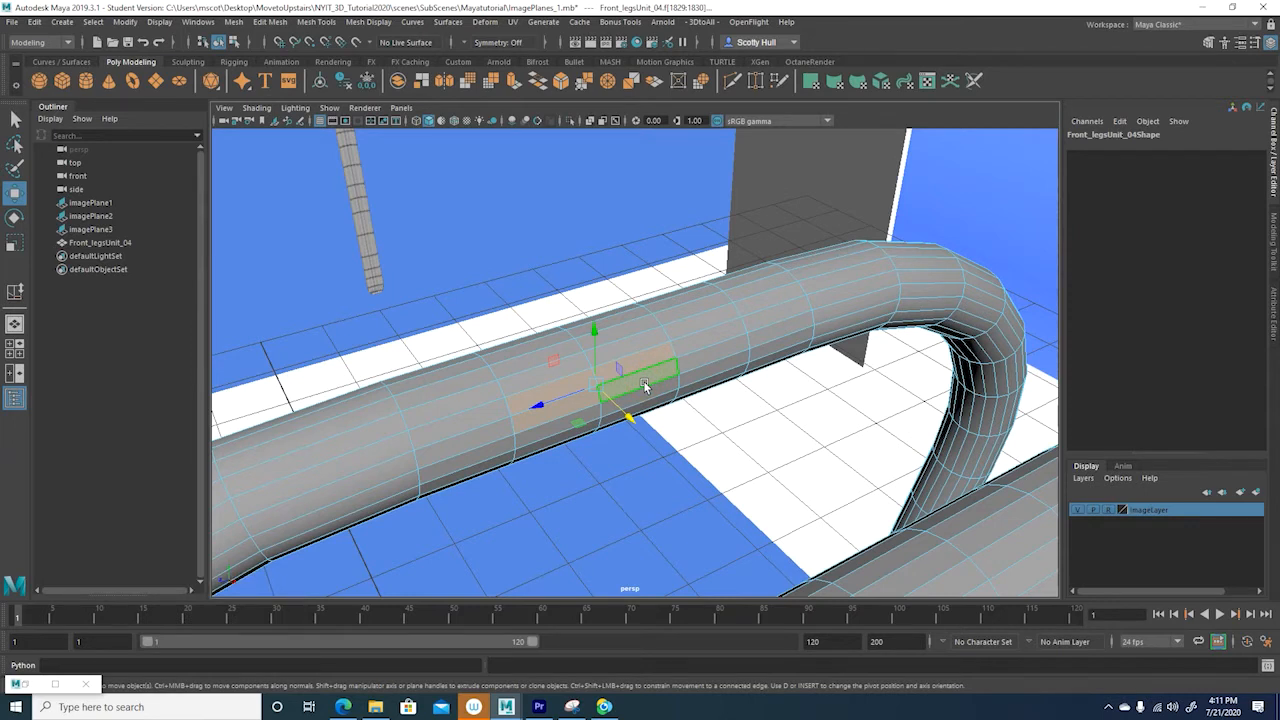
key(Delete)
- Select a two-by-two block of faces on the inner side of the other tube, opposite the existing hole, and delete it
alt+drag(606, 366, 739, 310)
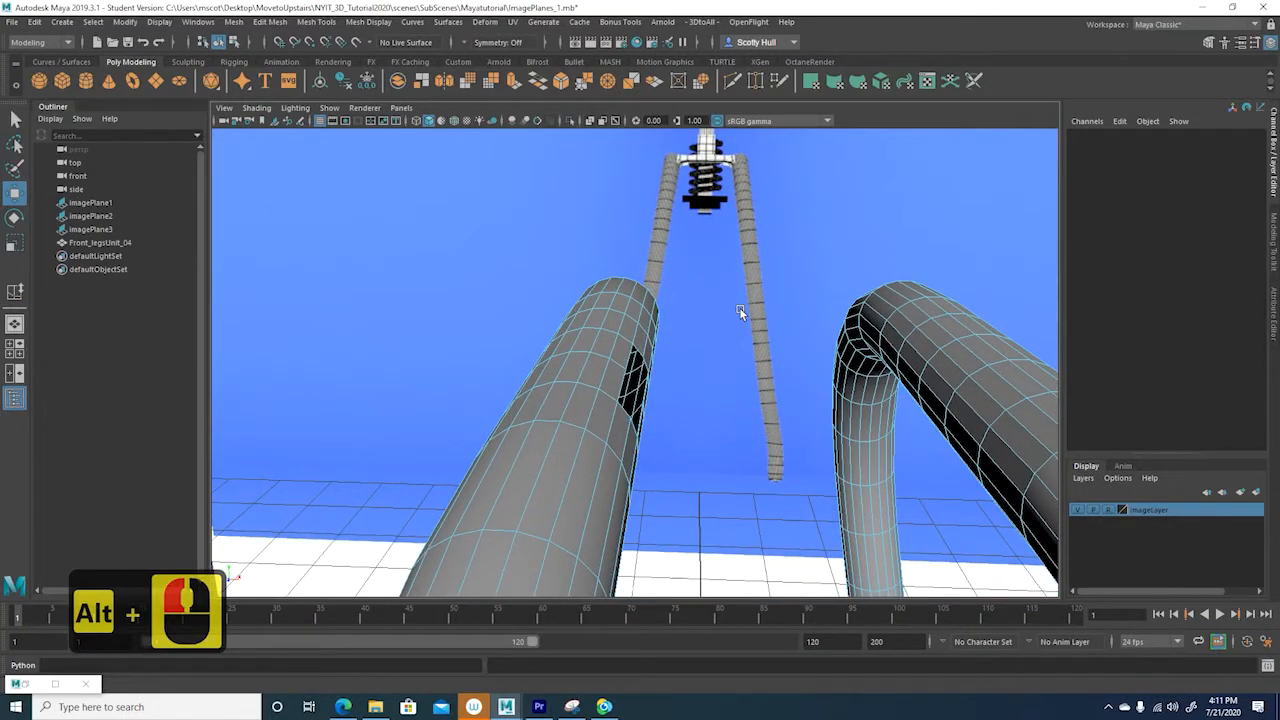
alt+click(739, 307)
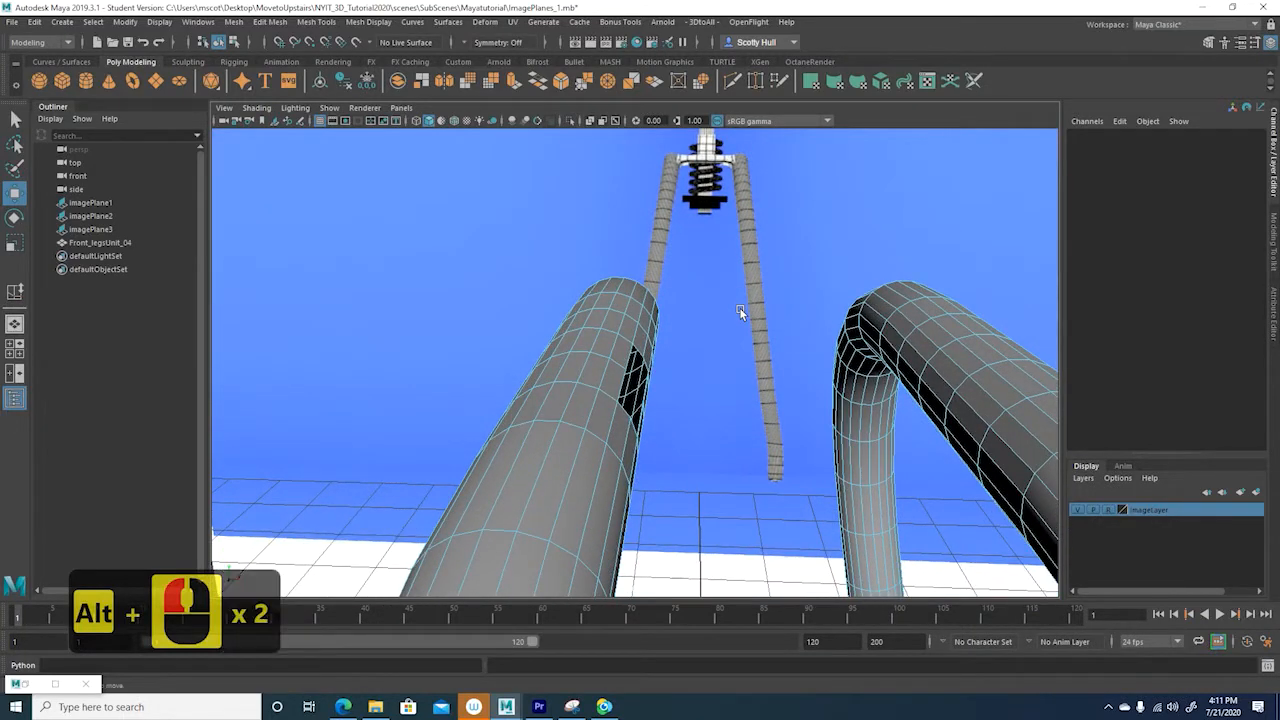
click(935, 364)
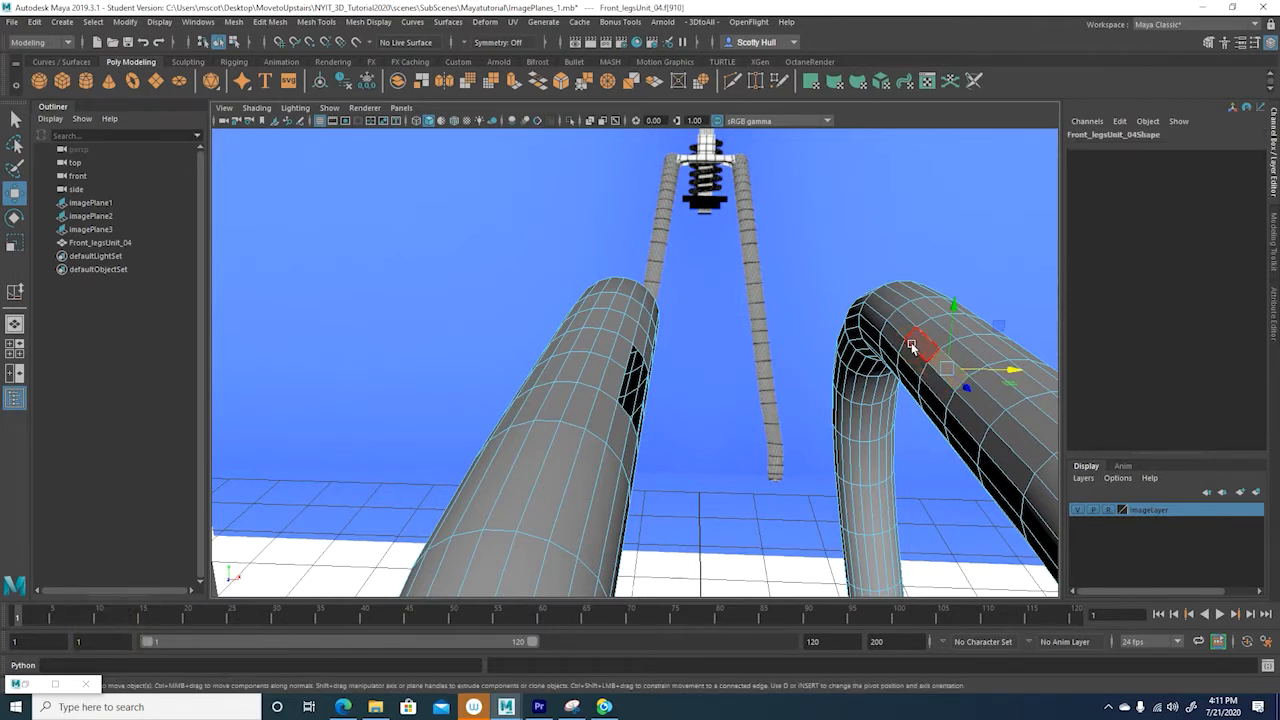
shift+click(911, 345)
shift+click(920, 364)
shift+click(929, 370)
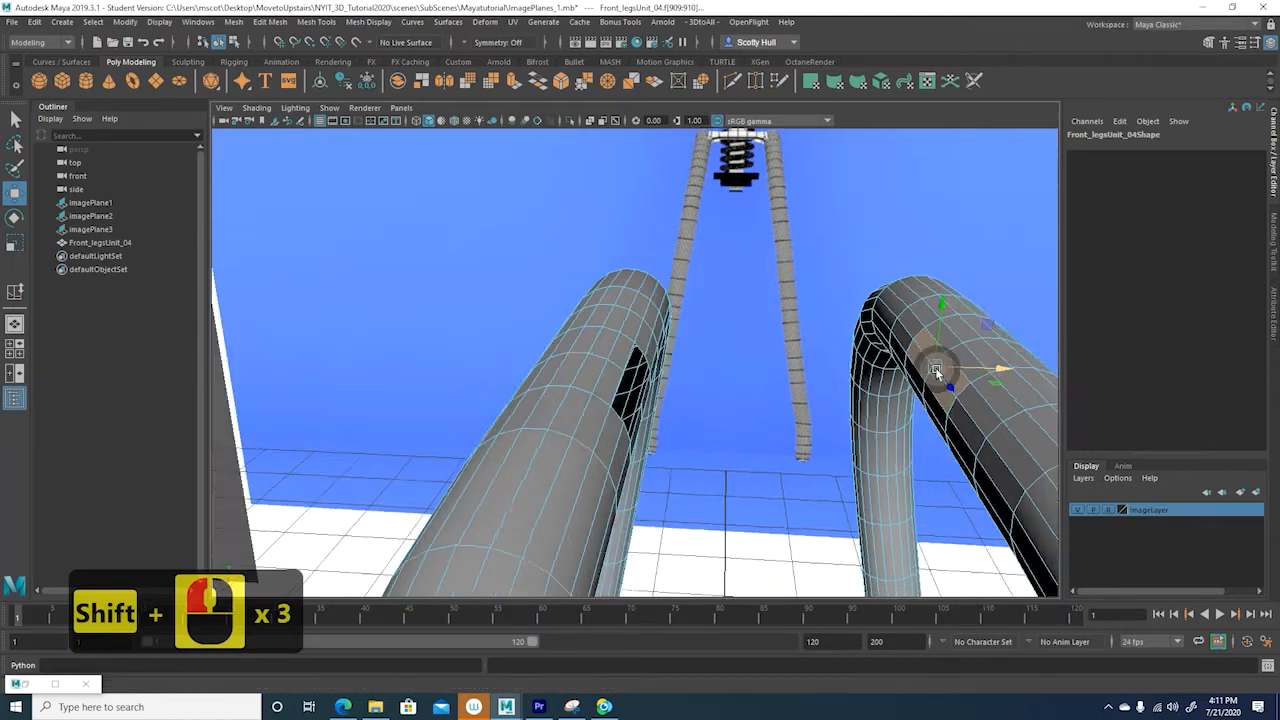
alt+drag(935, 369, 787, 429)
alt+middle_drag(787, 429, 782, 286)
alt+drag(782, 286, 735, 412)
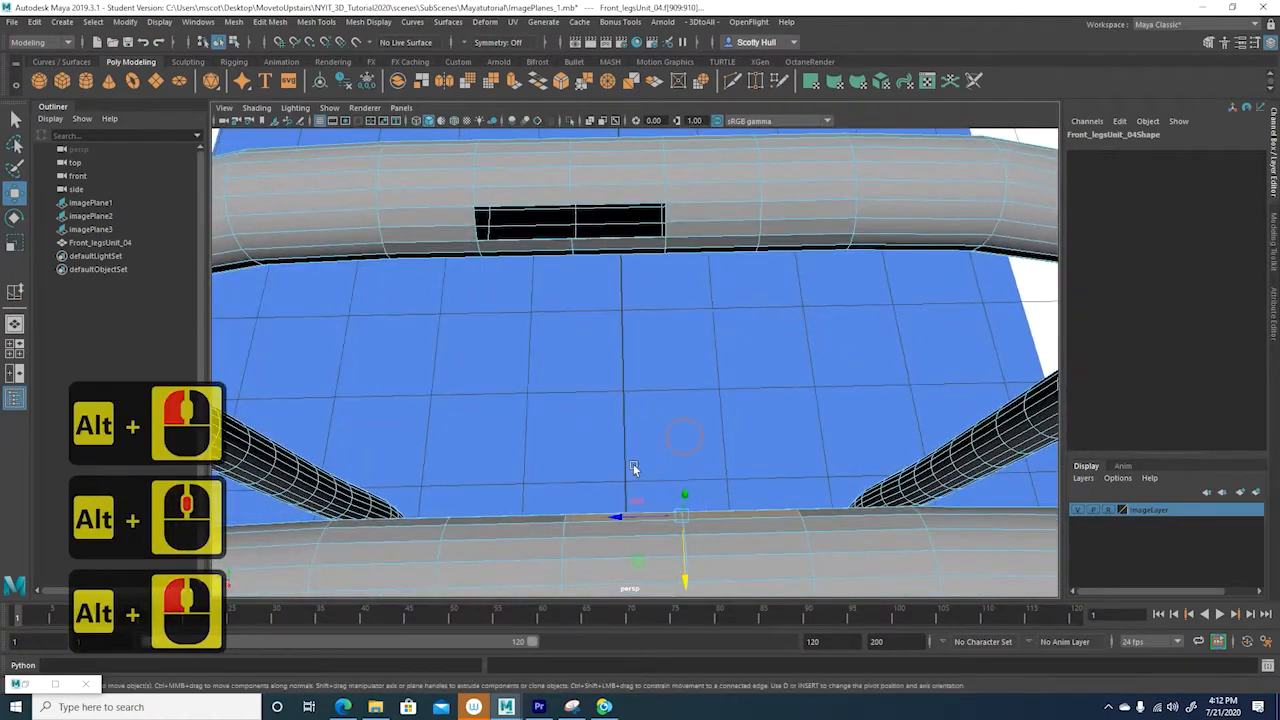
shift+click(541, 517)
alt+drag(545, 416, 757, 428)
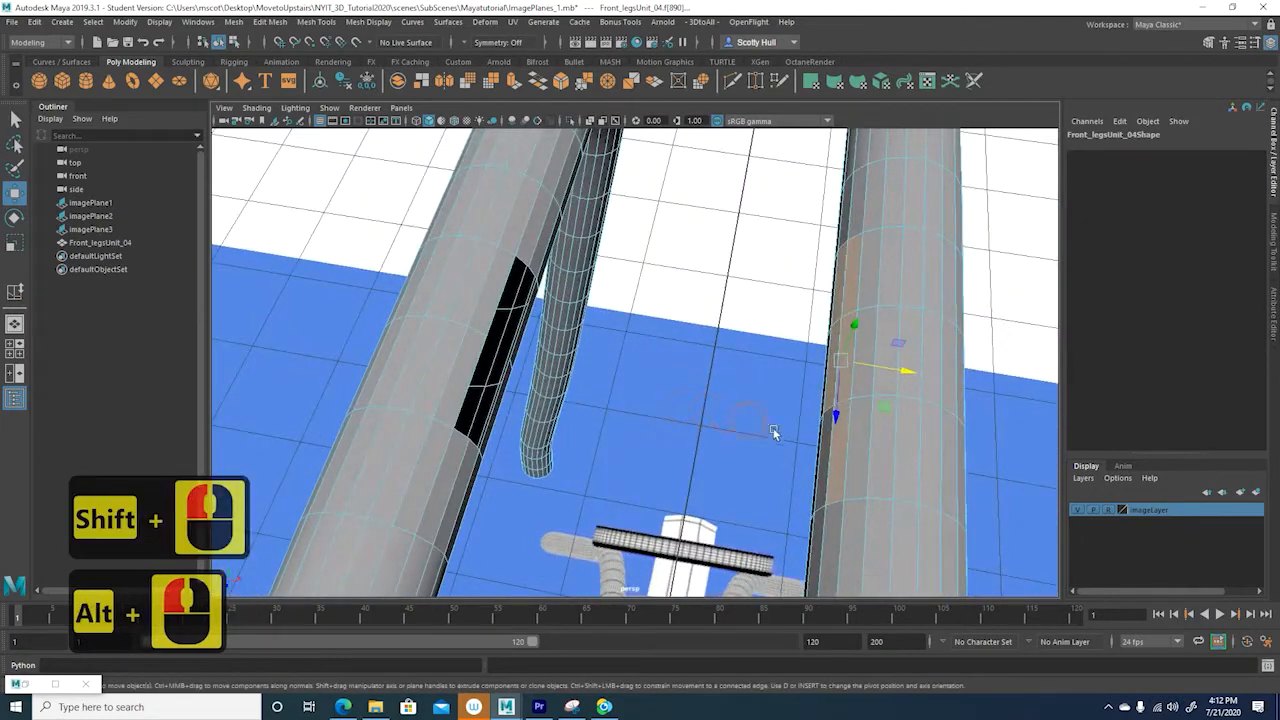
shift+click(827, 453)
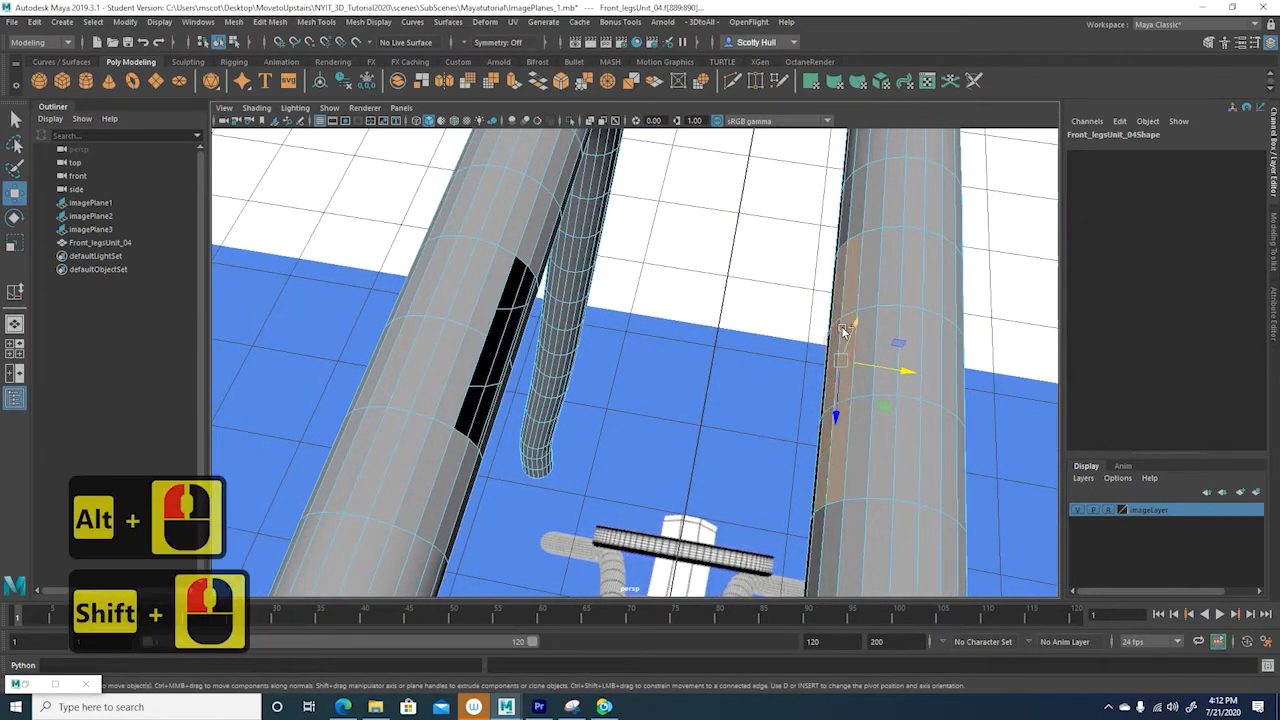
shift+click(847, 295)
shift+click(845, 292)
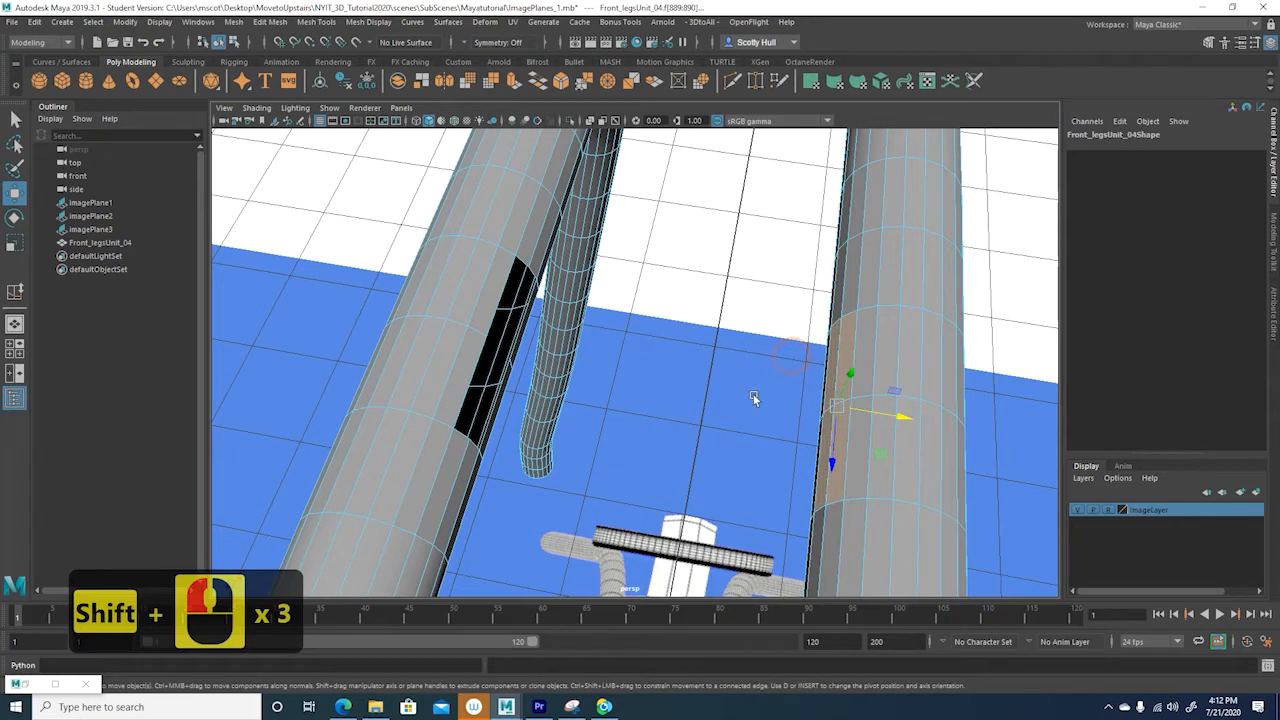
key(Delete)
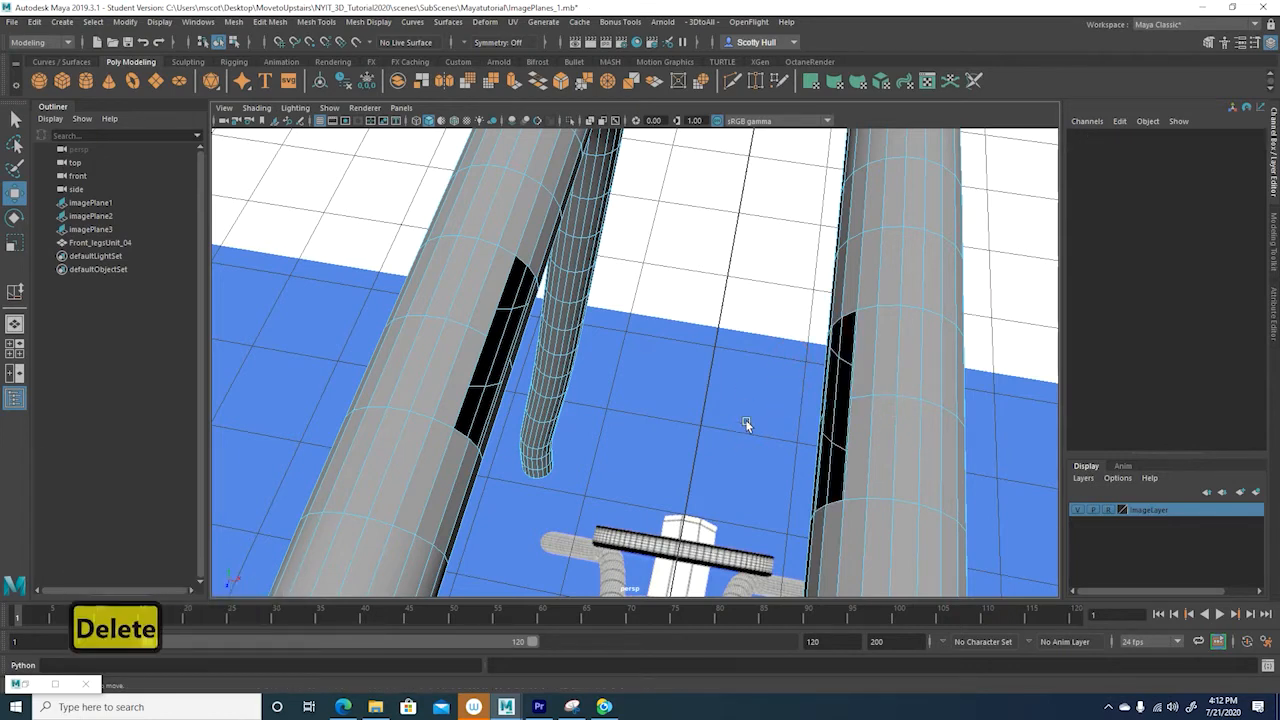
- Switch the mesh to edge selection and select the complete border edge loops of the holes in both tubes
right_click(490, 291)
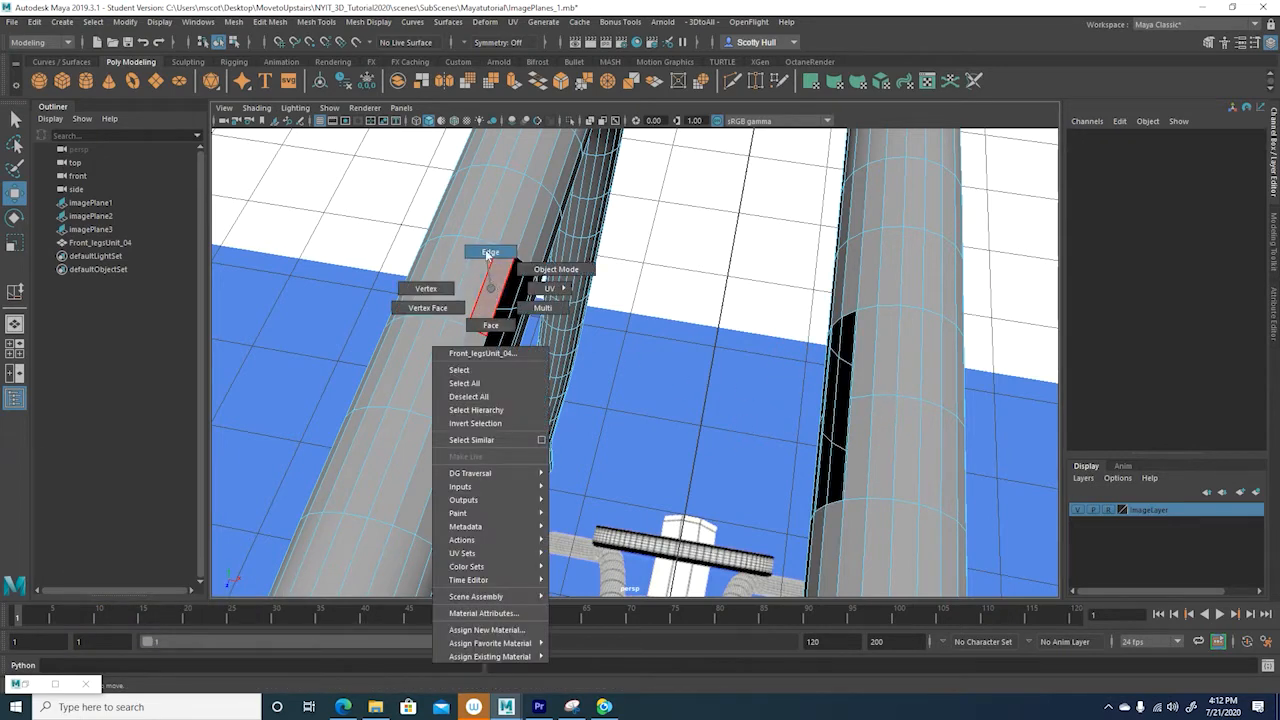
click(488, 253)
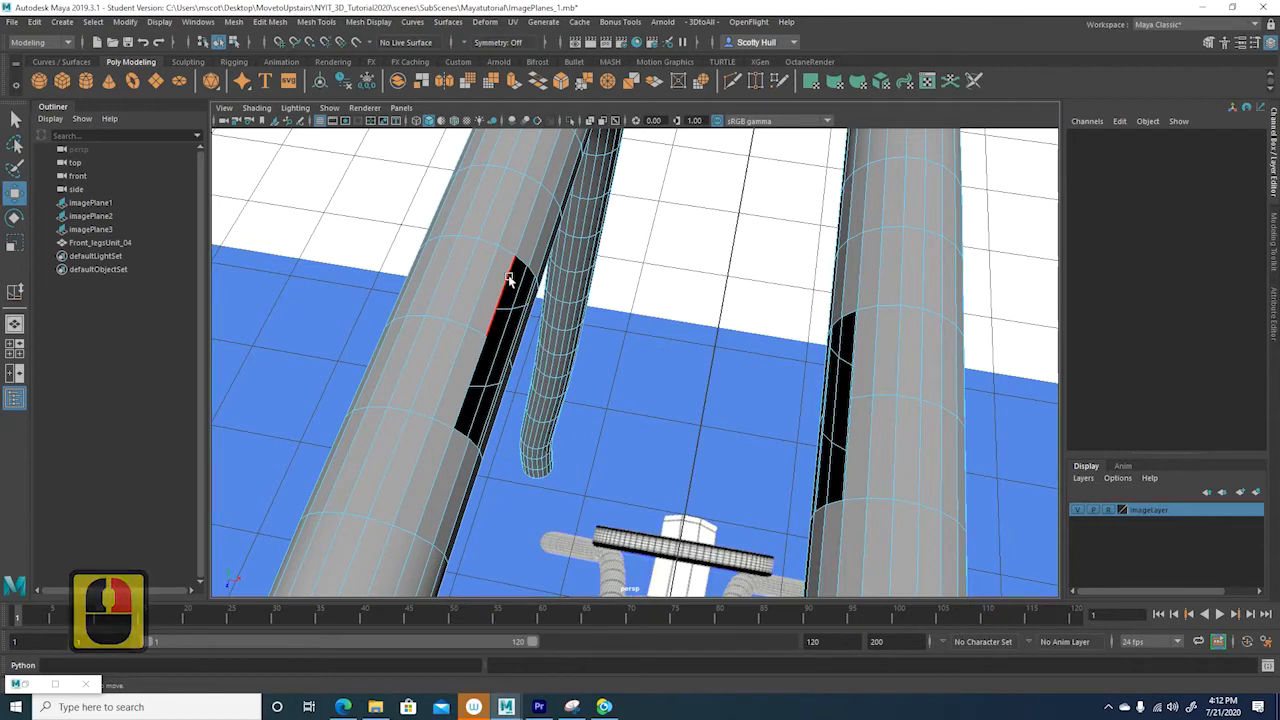
click(508, 279)
double_click(508, 279)
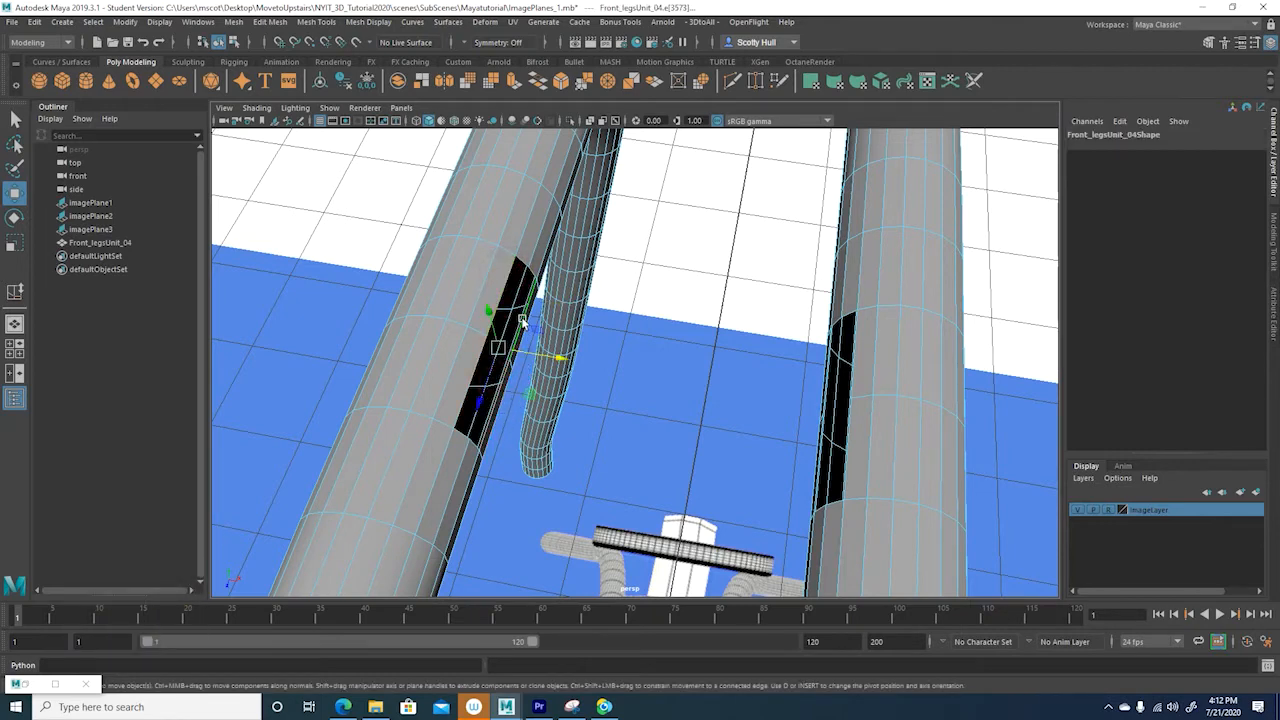
mouse_move(634, 399)
alt+mouse_down()
mouse_move(643, 406)
mouse_move(643, 363)
mouse_move(656, 386)
alt+mouse_up()
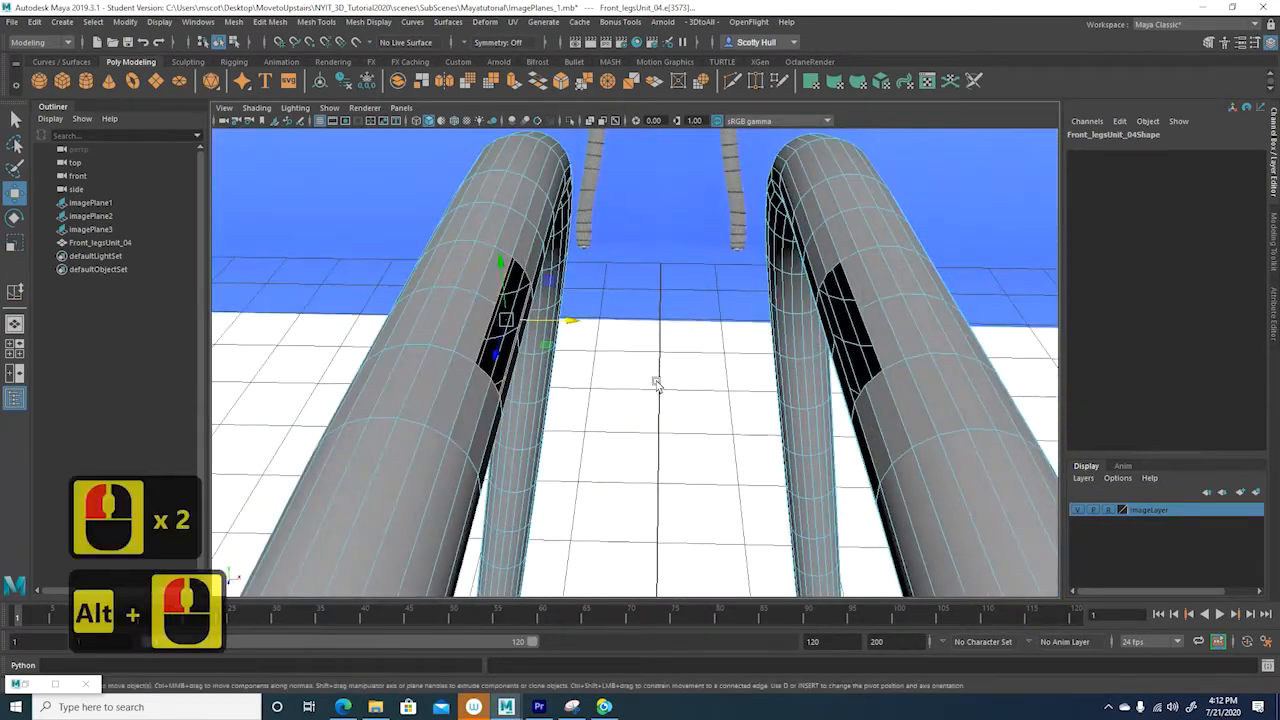
shift+double_click(846, 280)
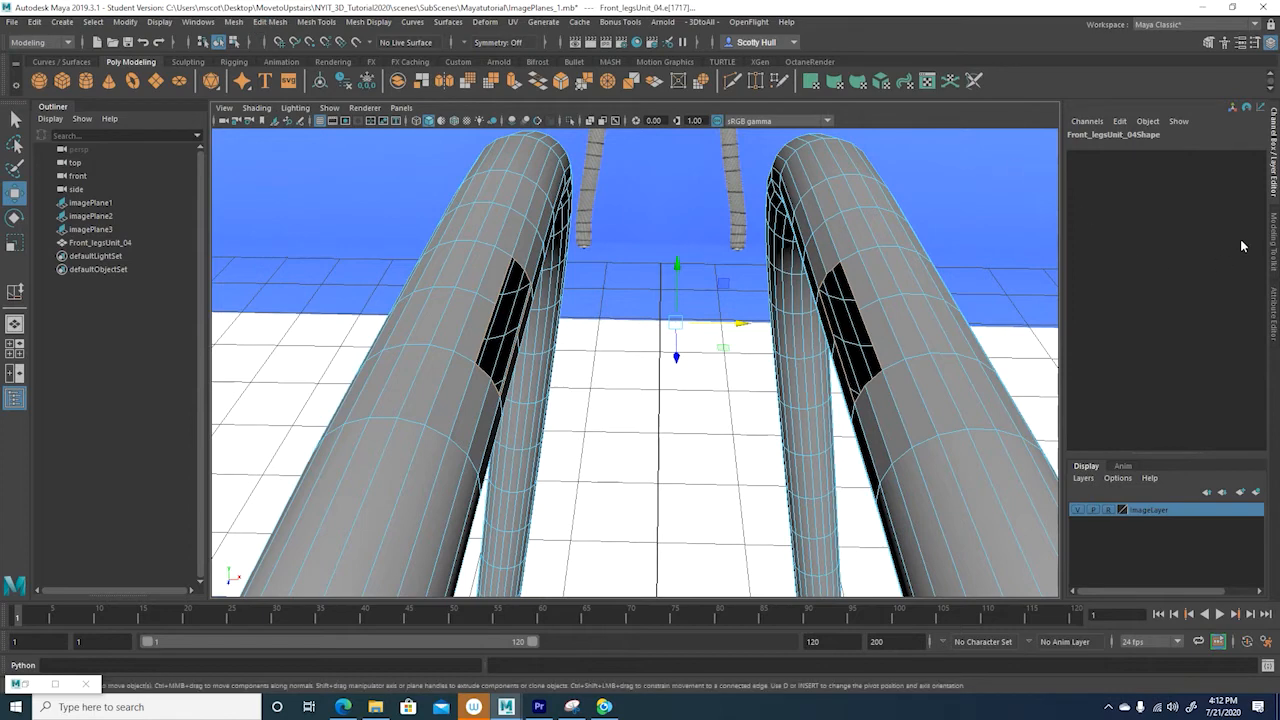
- Bridge the selected border edges of the two holes using a linear path with 6 divisions
click(1273, 240)
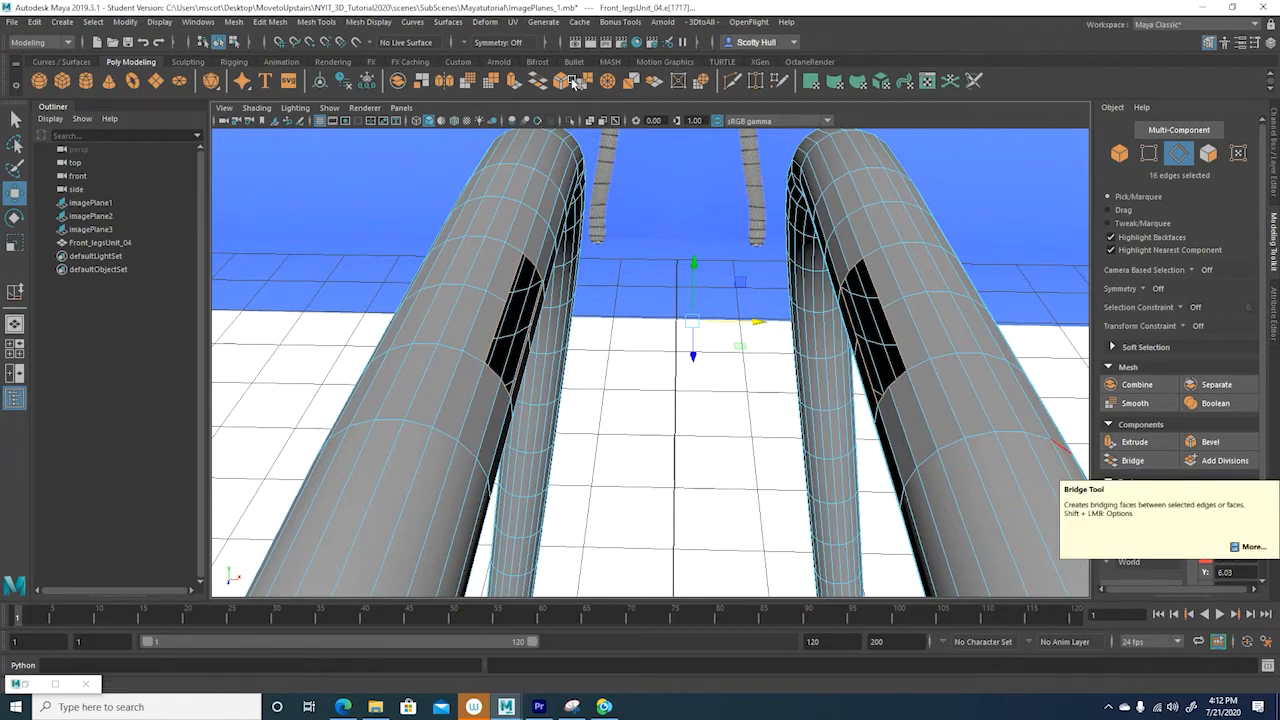
click(272, 22)
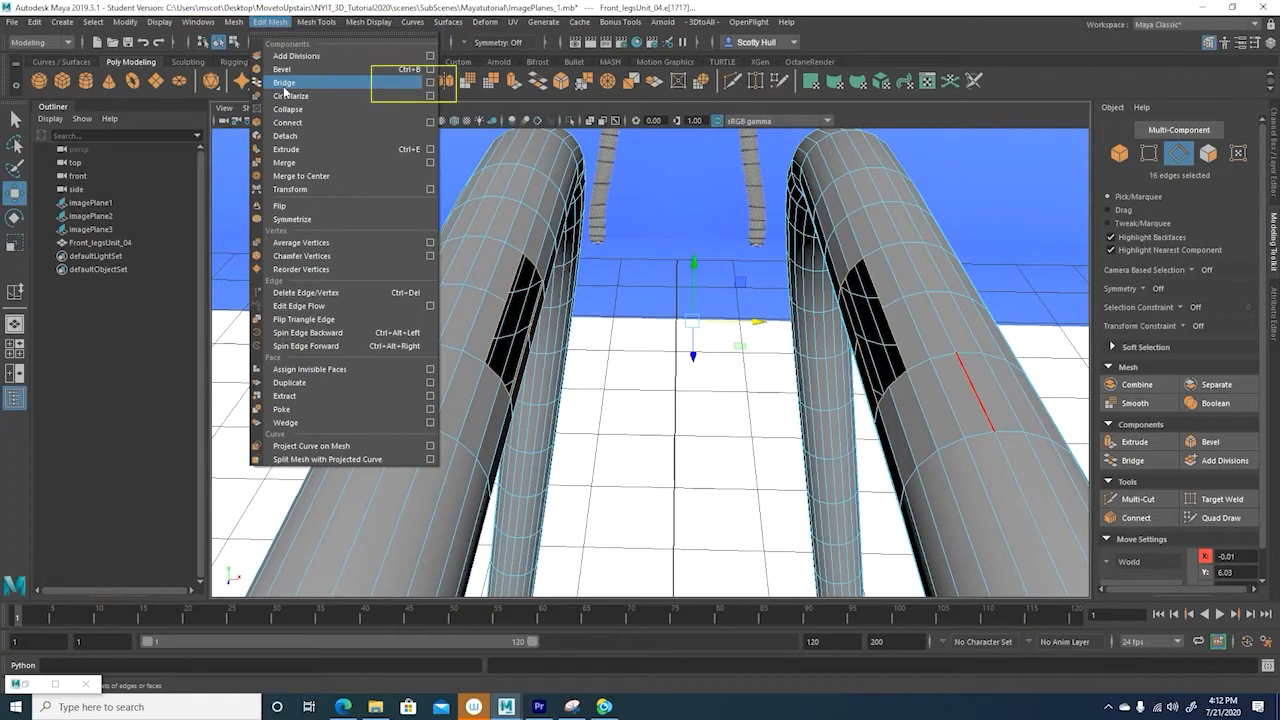
click(430, 83)
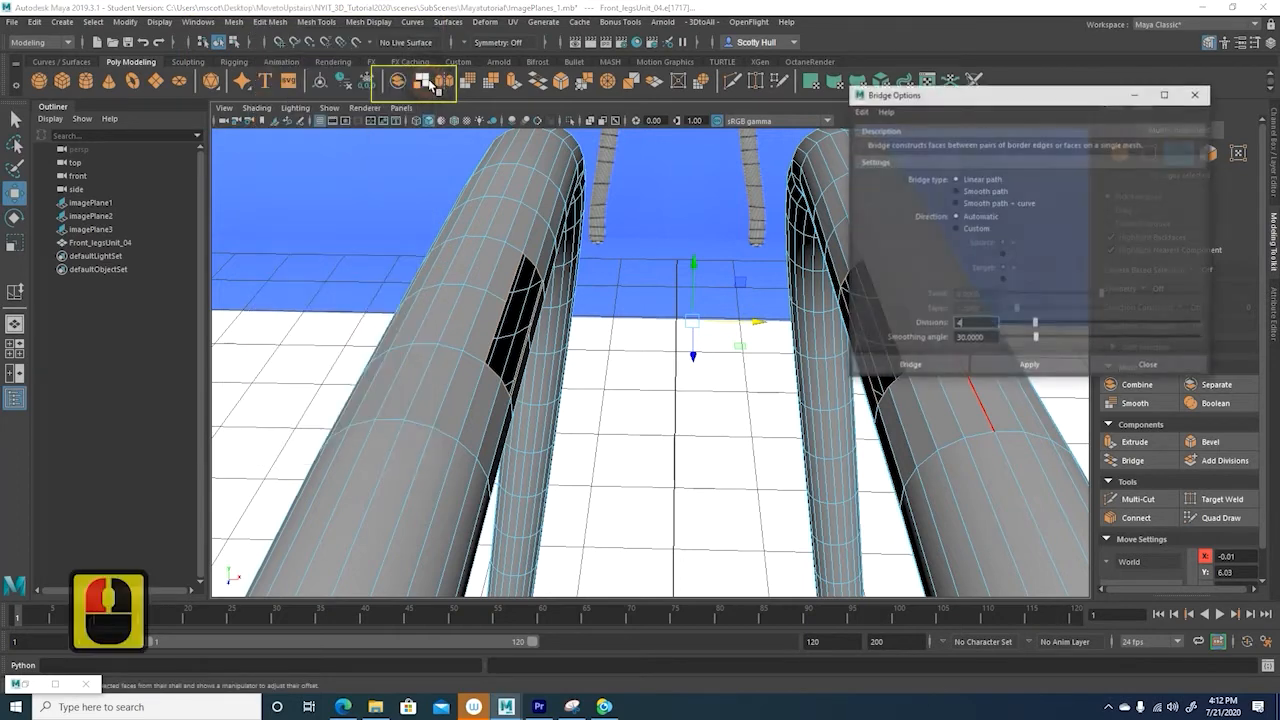
drag(949, 99, 996, 104)
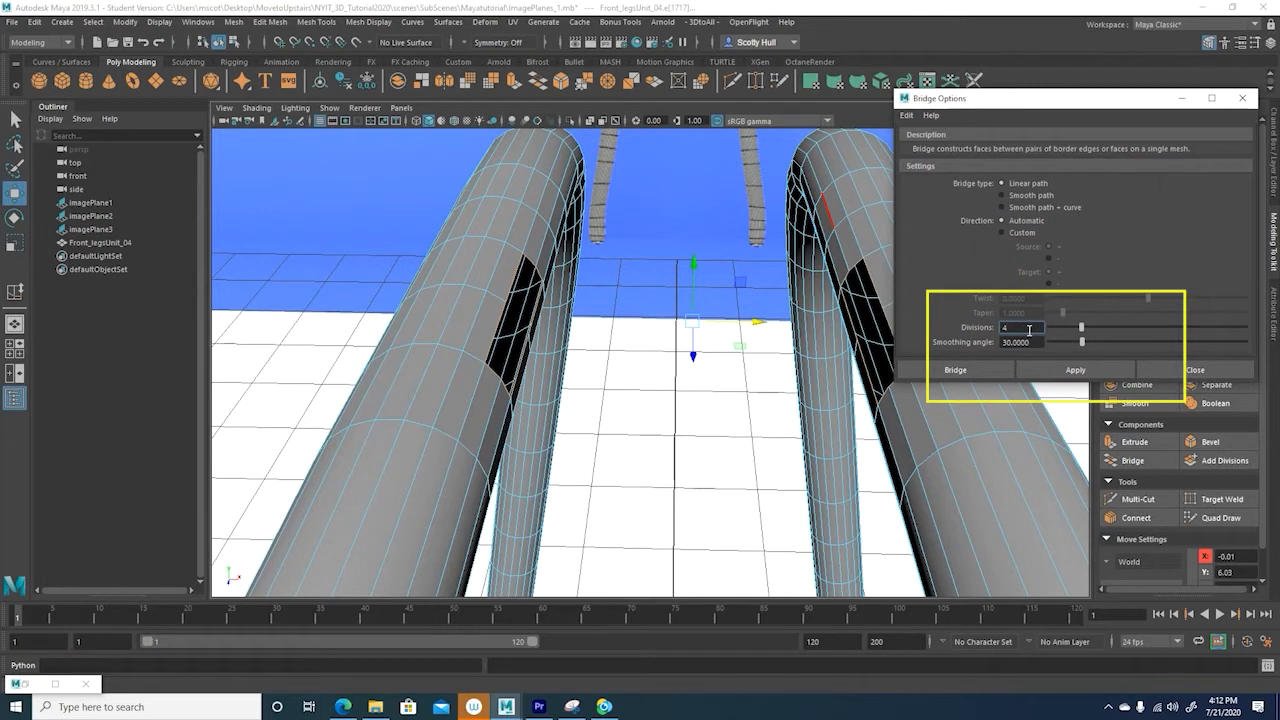
drag(1012, 328, 994, 328)
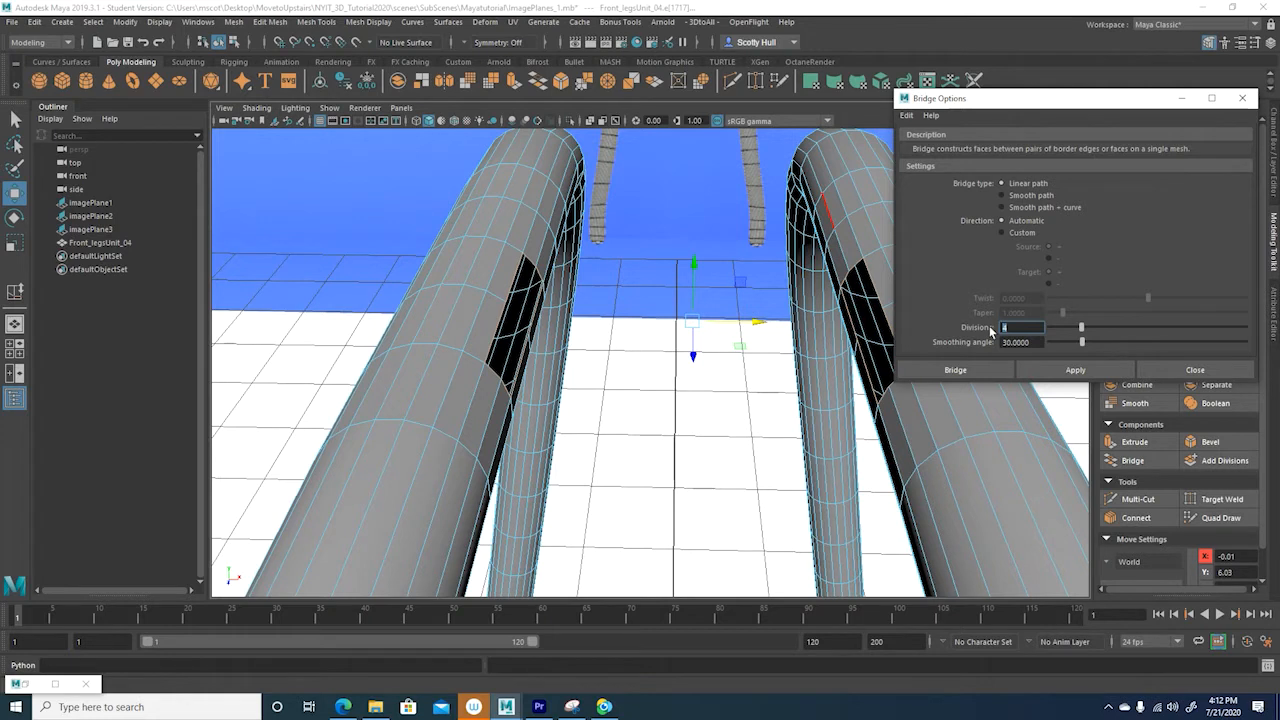
text(6)
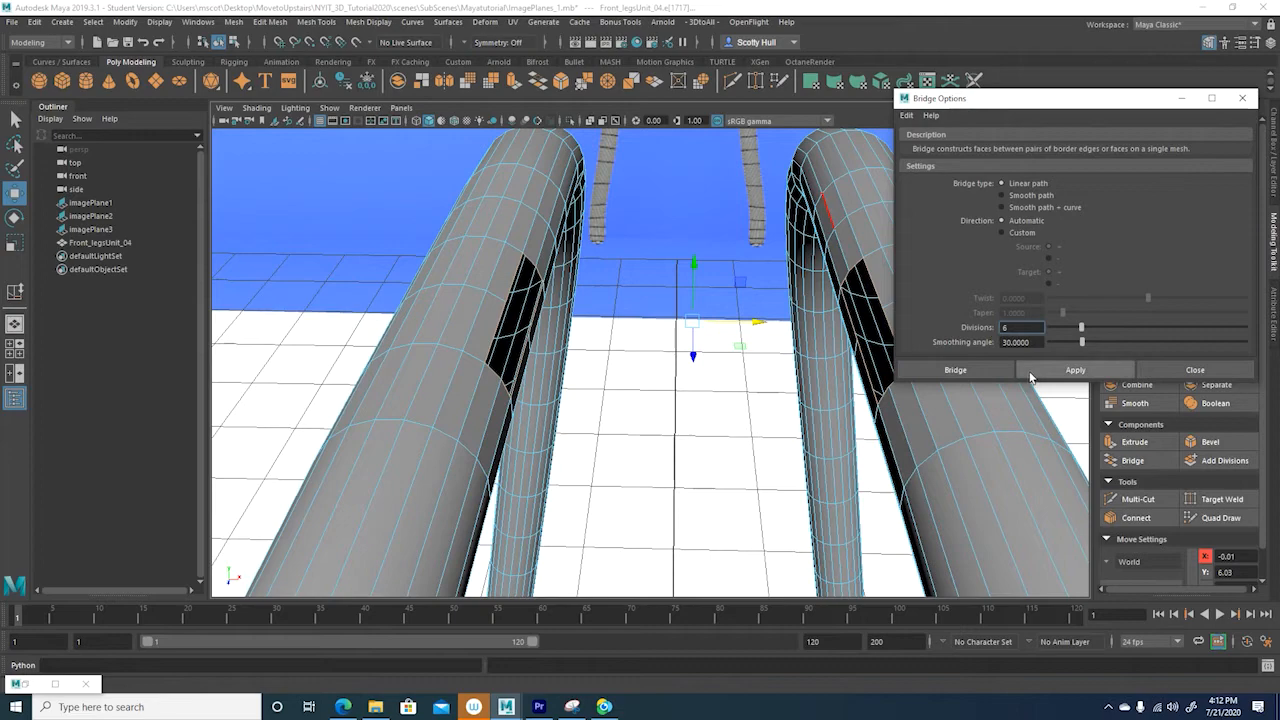
click(998, 371)
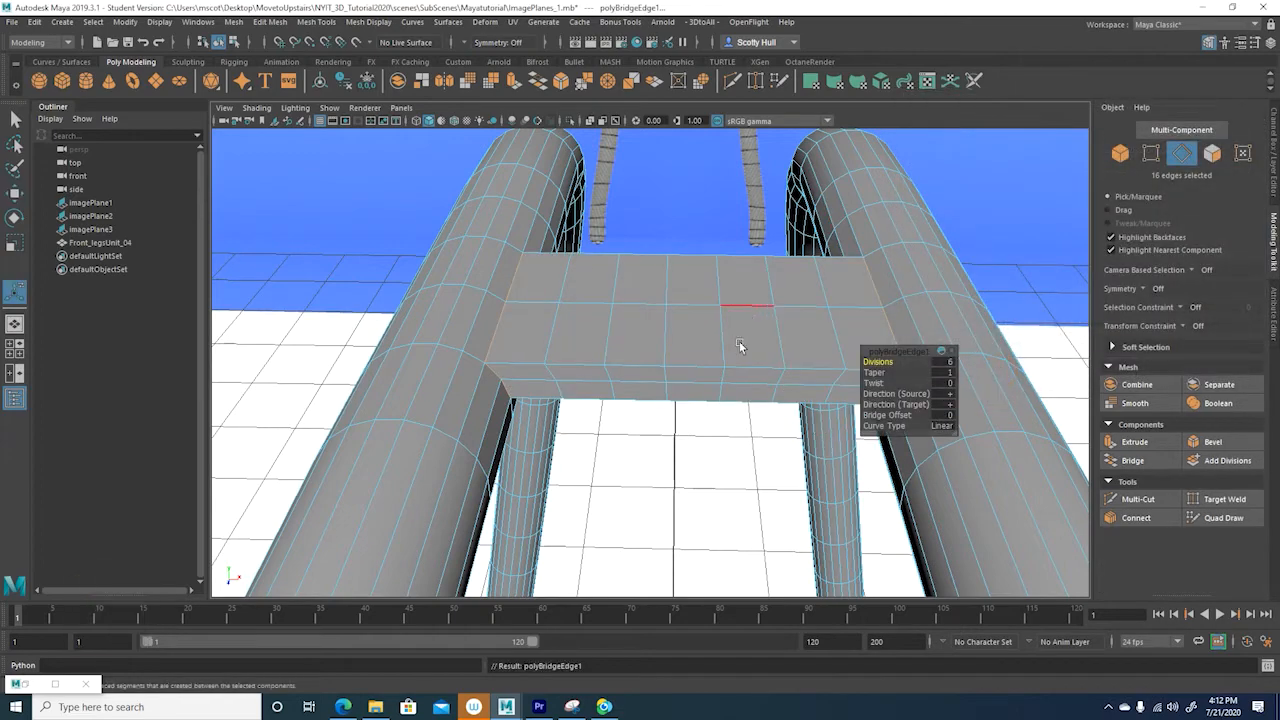
- Scale the selected edge loops where the bridge meets the tubes slightly larger in depth and taller in height, flaring both ends
alt+drag(760, 427, 766, 400)
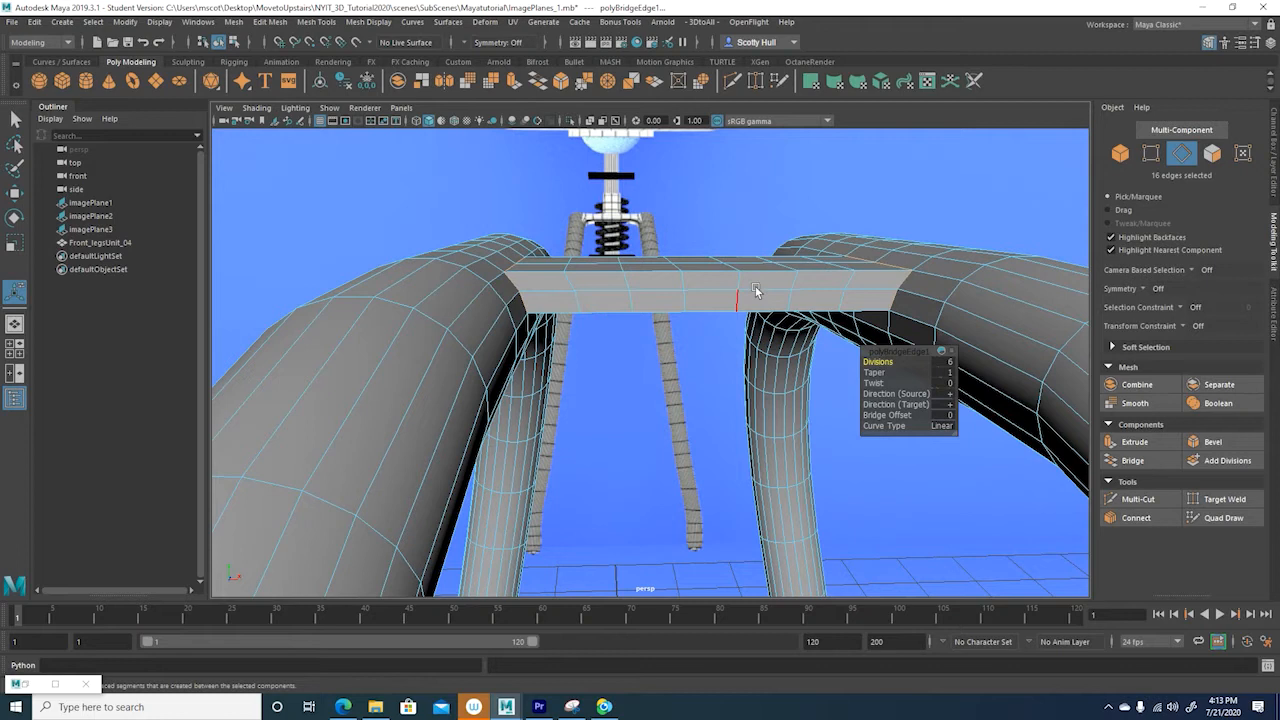
key(r)
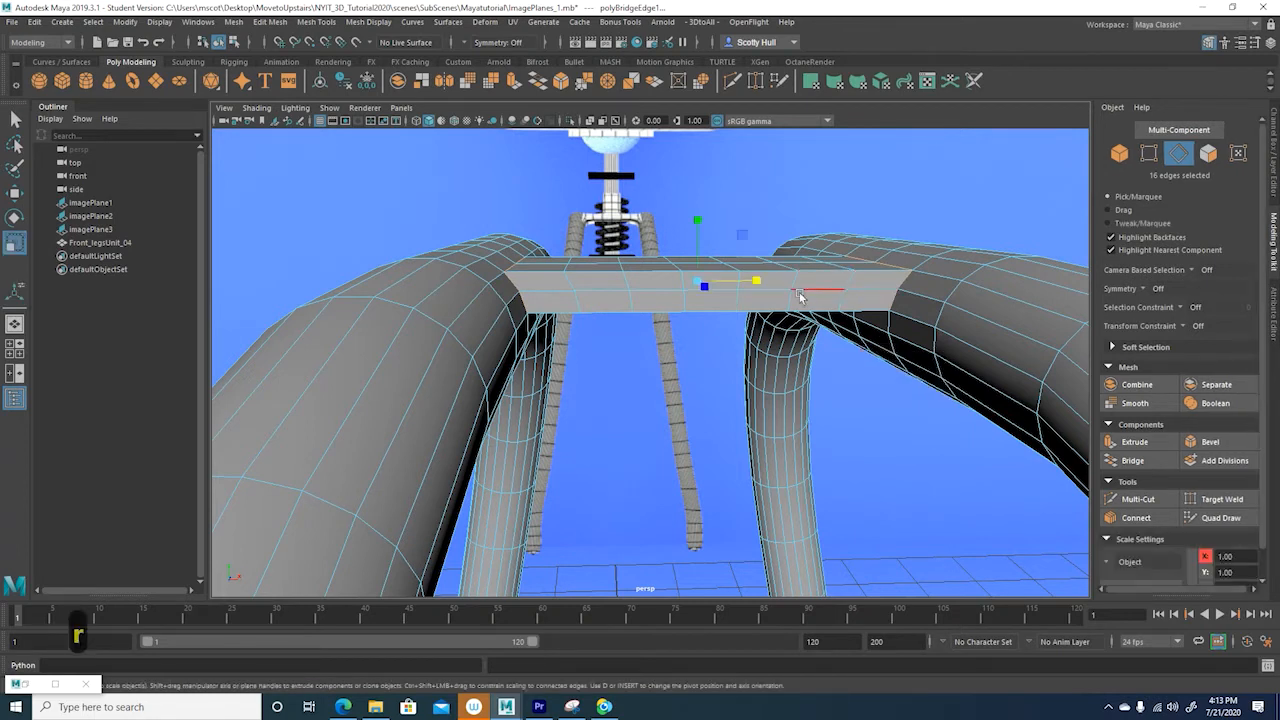
drag(701, 287, 722, 291)
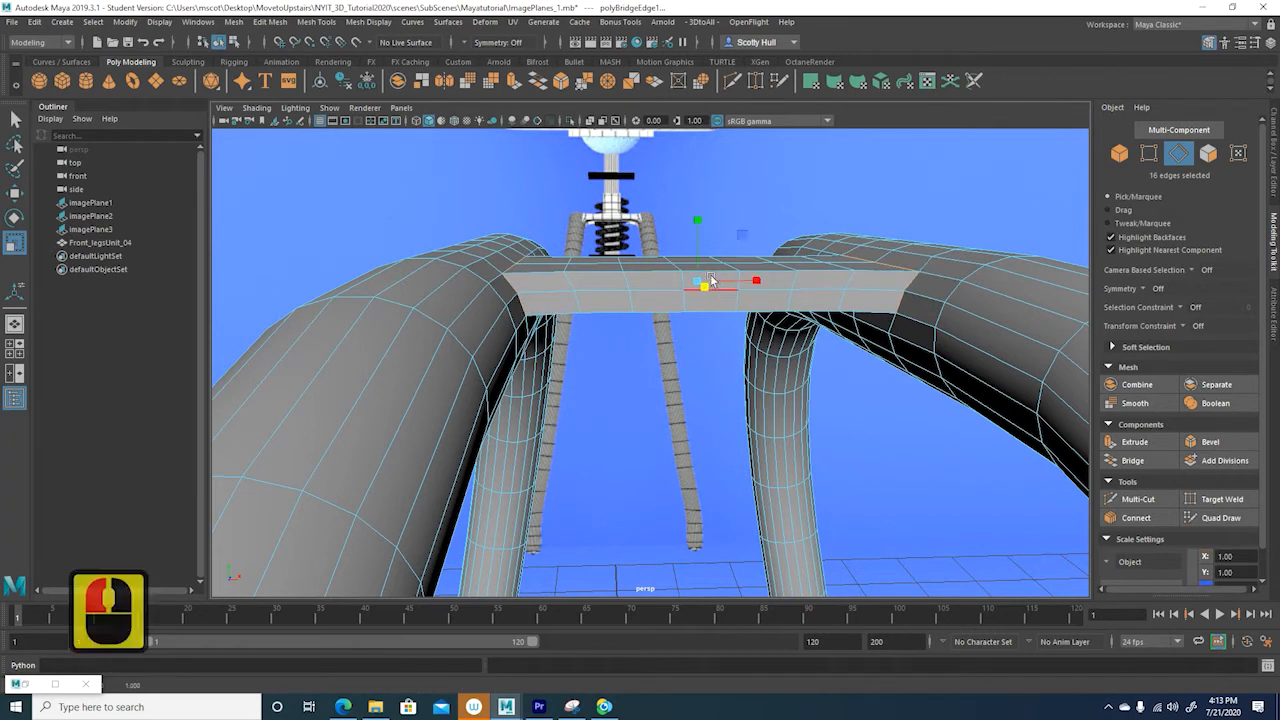
drag(695, 216, 703, 195)
scroll(718, 410, down, 2)
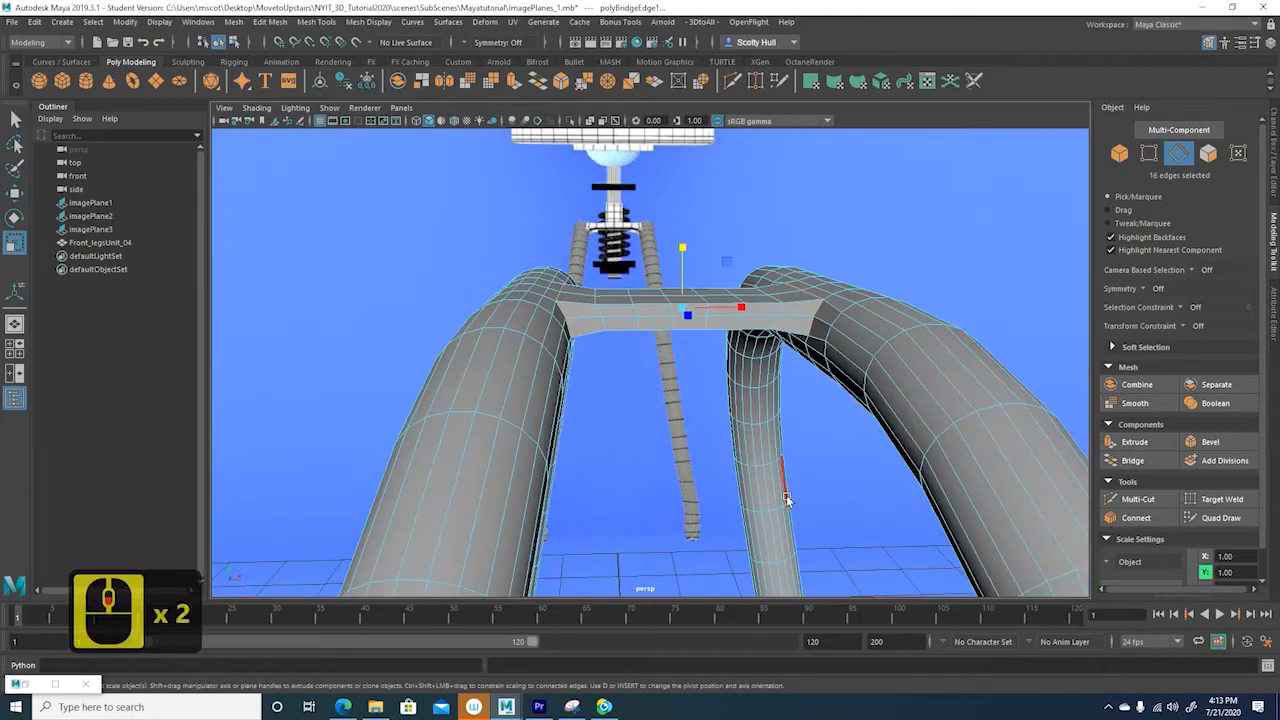
alt+drag(791, 485, 800, 453)
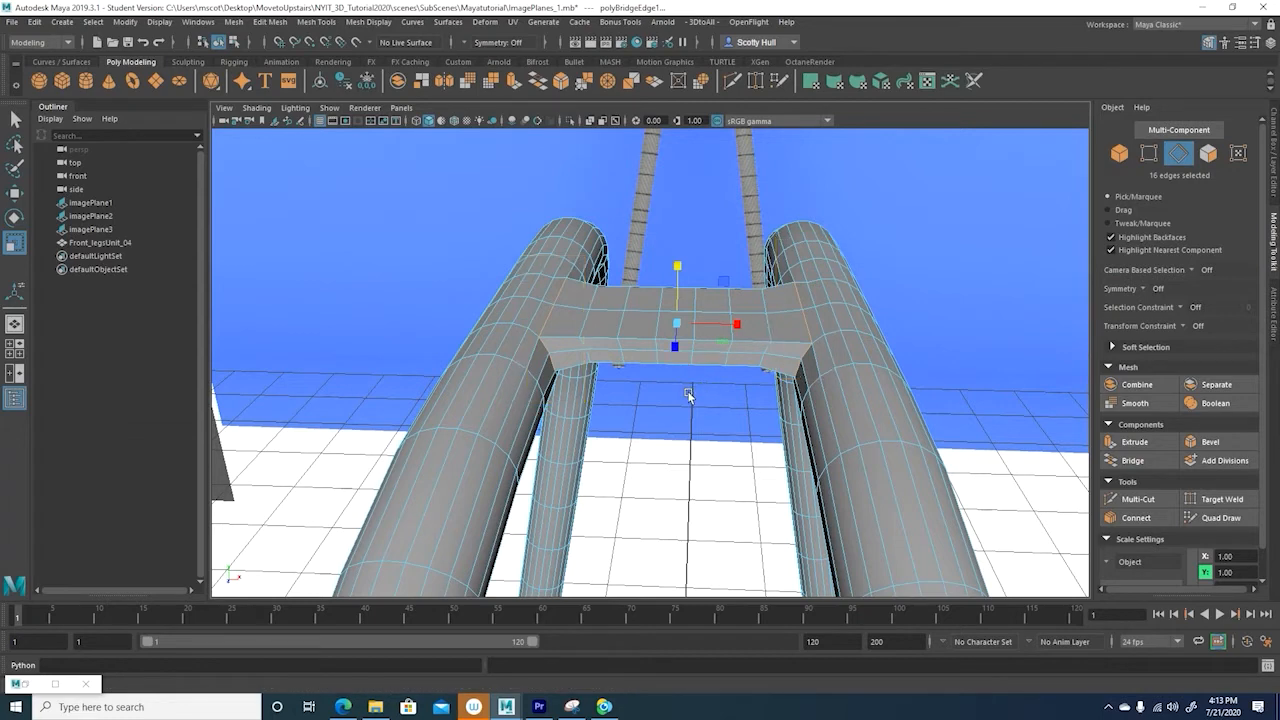
- Select the ring of faces around the middle of the bridge and raise it vertically to about Y 6.13
scroll(677, 367, up, 2)
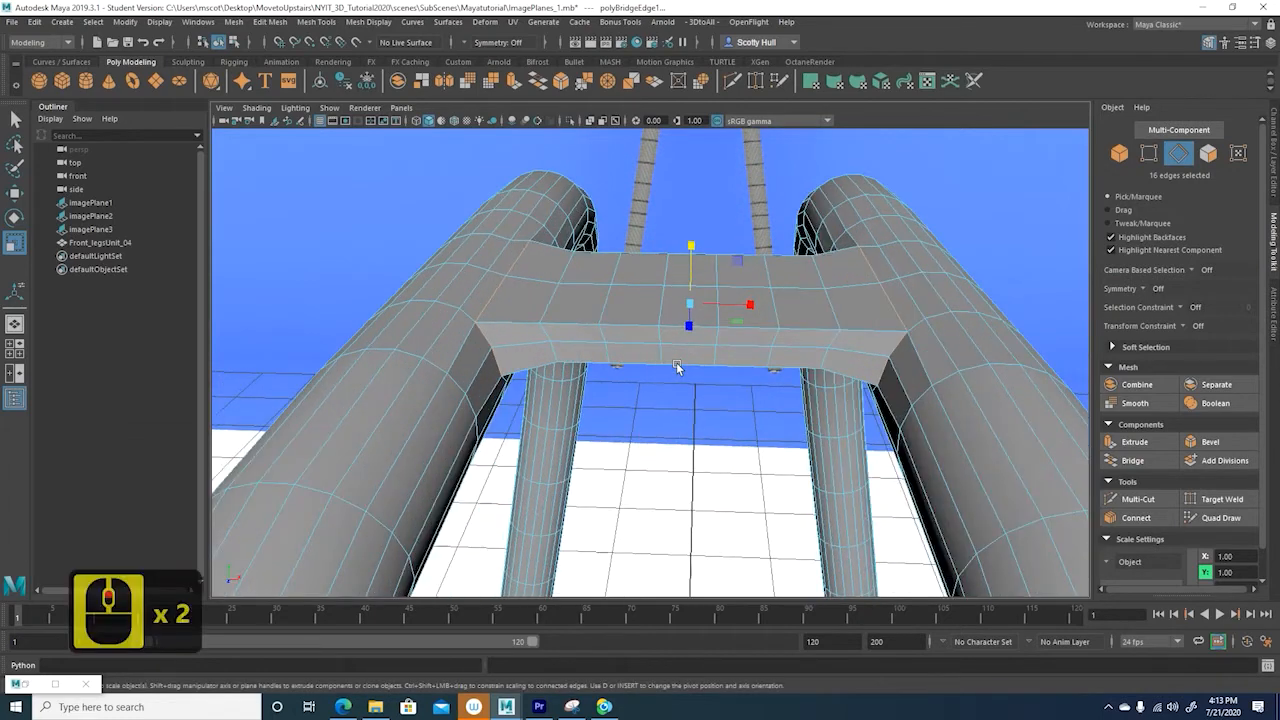
mouse_move(683, 340)
right_down()
mouse_move(683, 365)
mouse_move(677, 299)
mouse_move(650, 312)
mouse_move(649, 340)
mouse_move(670, 340)
right_up()
drag(684, 221, 696, 370)
key(w)
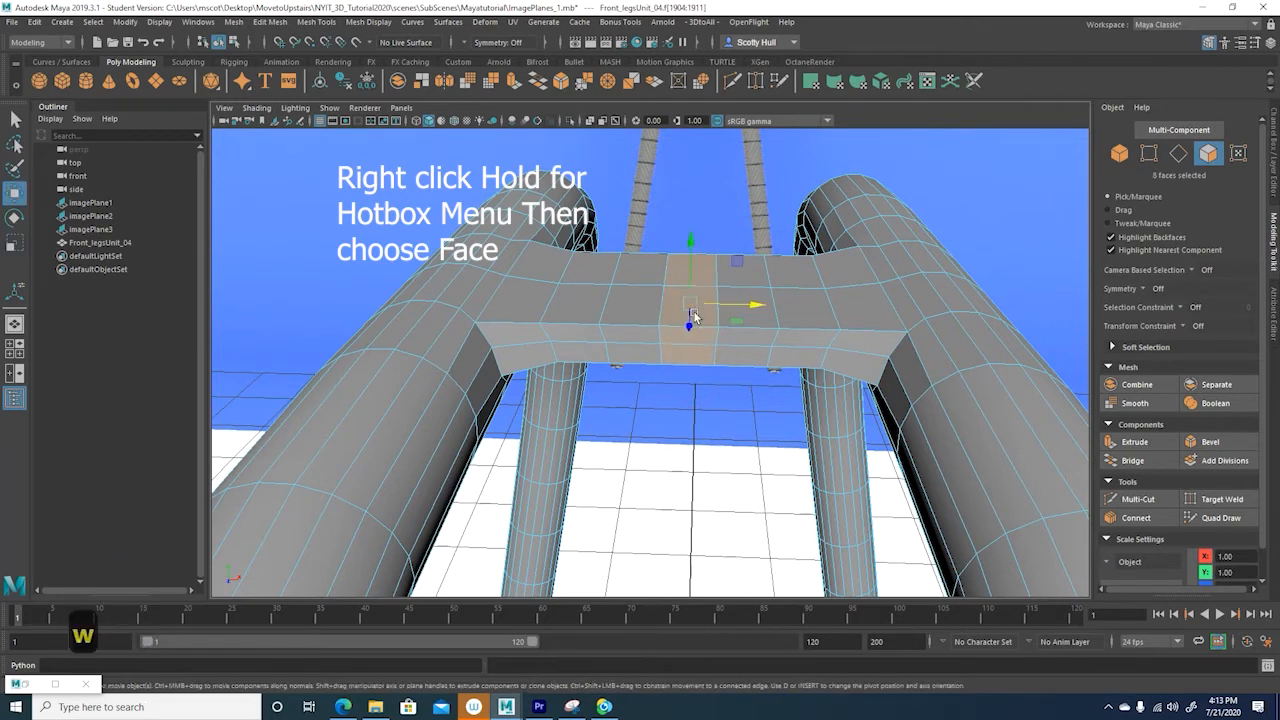
drag(690, 245, 691, 200)
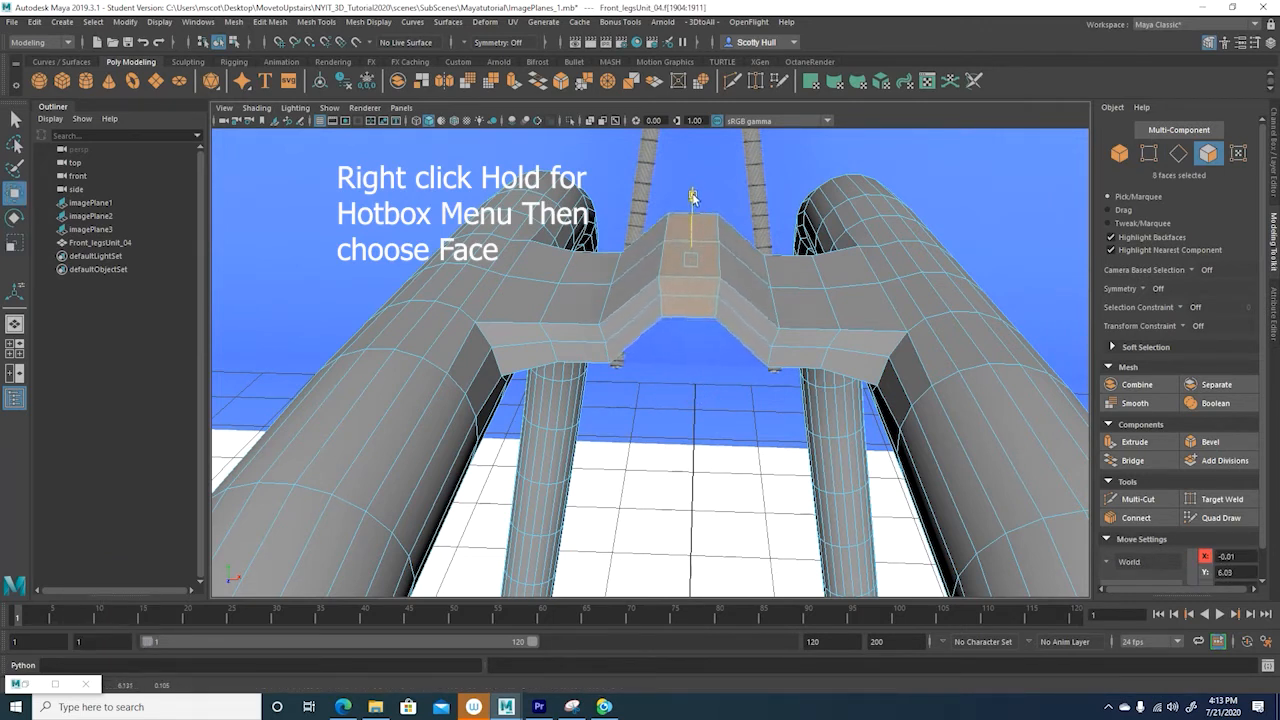
- Add the face rings on both sides of the raised middle section to the selection and raise all three to about Y 6.14
mouse_move(773, 343)
alt+mouse_down()
mouse_move(630, 336)
mouse_move(622, 350)
mouse_move(634, 366)
mouse_move(746, 362)
mouse_move(766, 330)
alt+mouse_up()
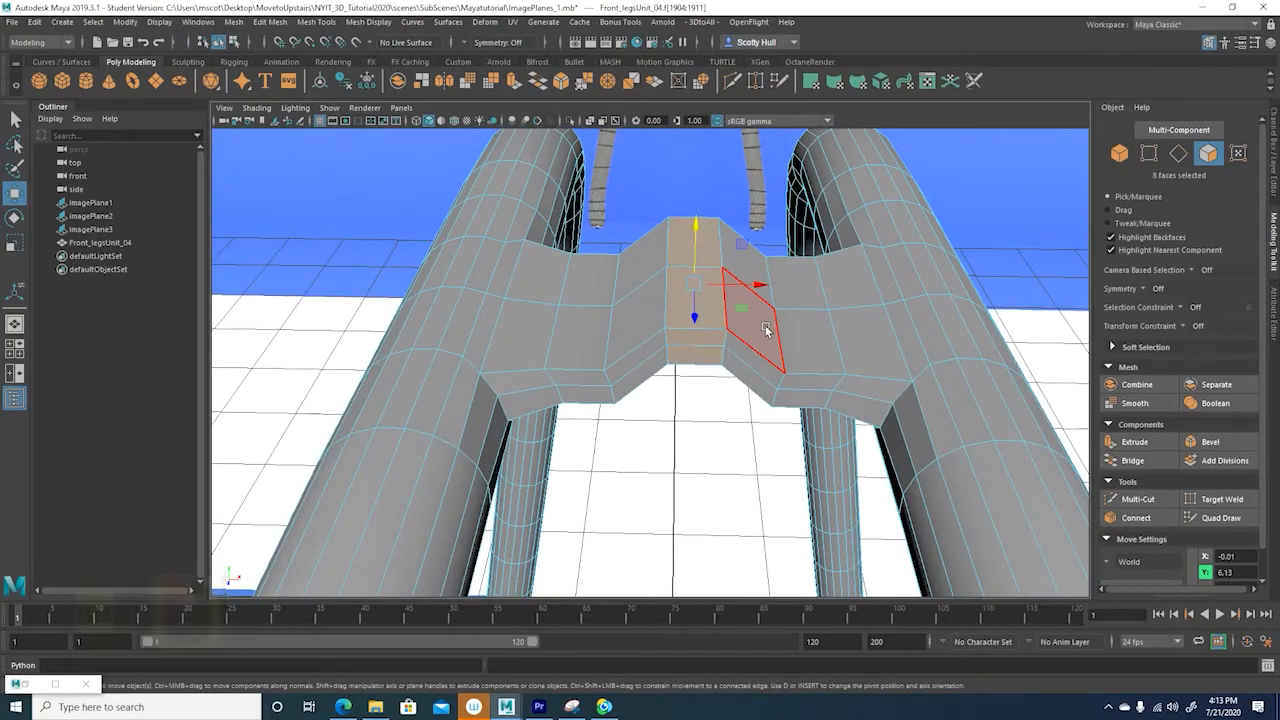
shift+click(766, 330)
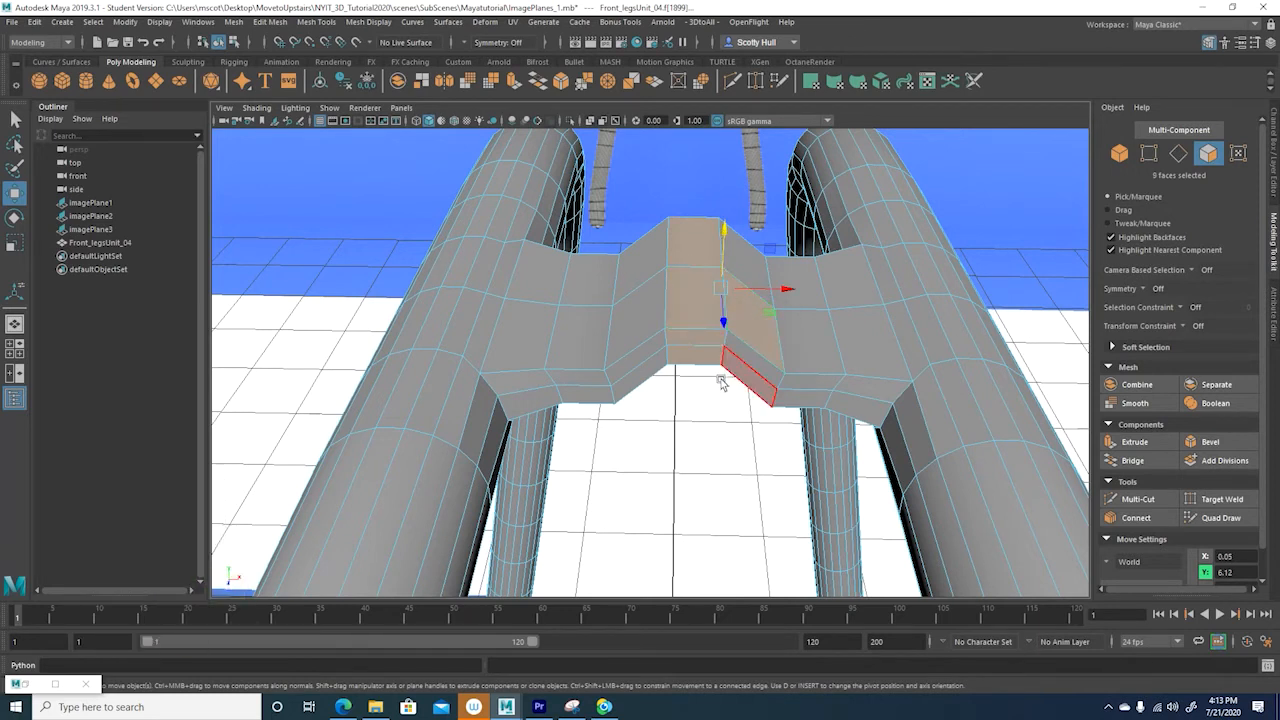
shift+double_click(750, 335)
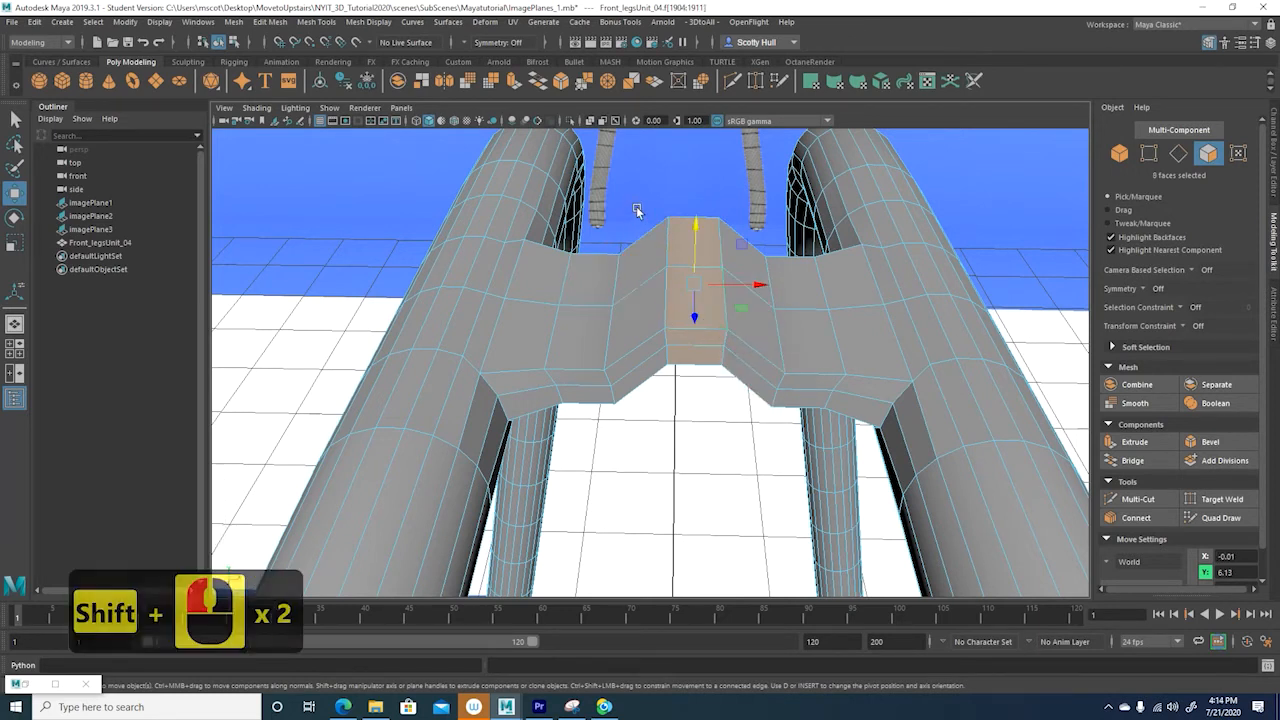
shift+drag(637, 206, 646, 401)
shift+drag(749, 206, 738, 405)
drag(694, 248, 696, 222)
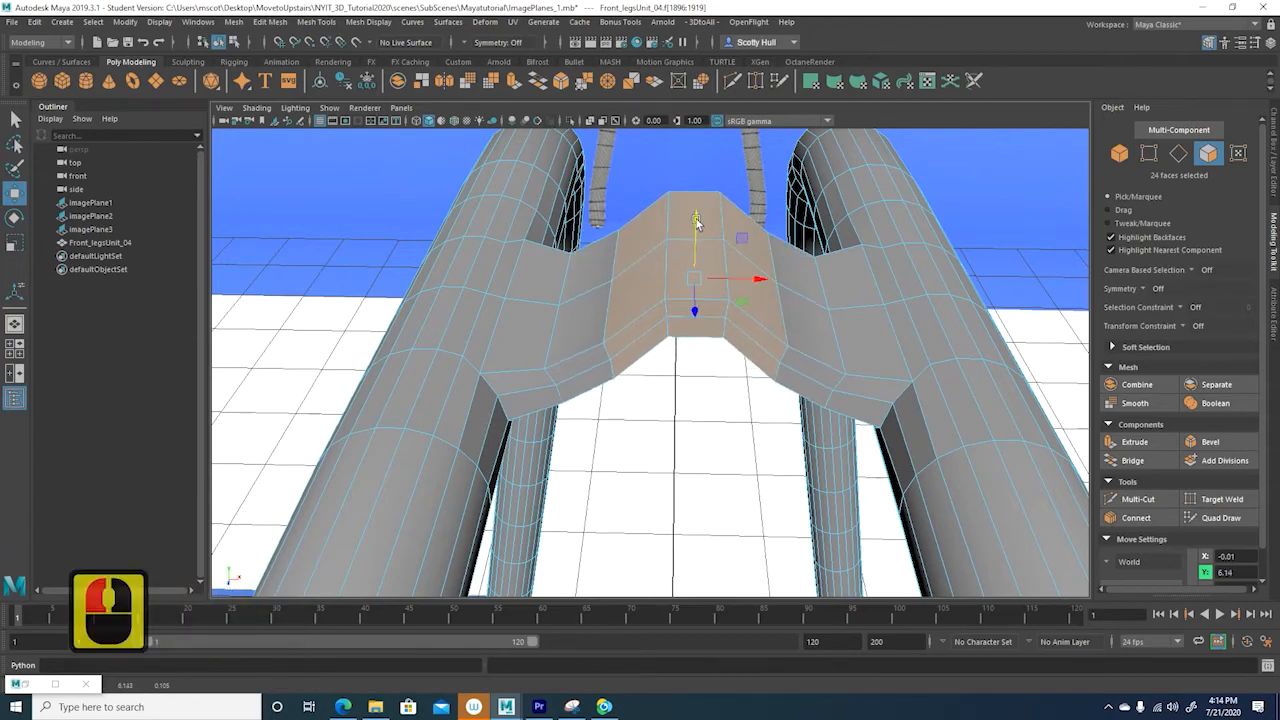
alt+drag(985, 223, 911, 266)
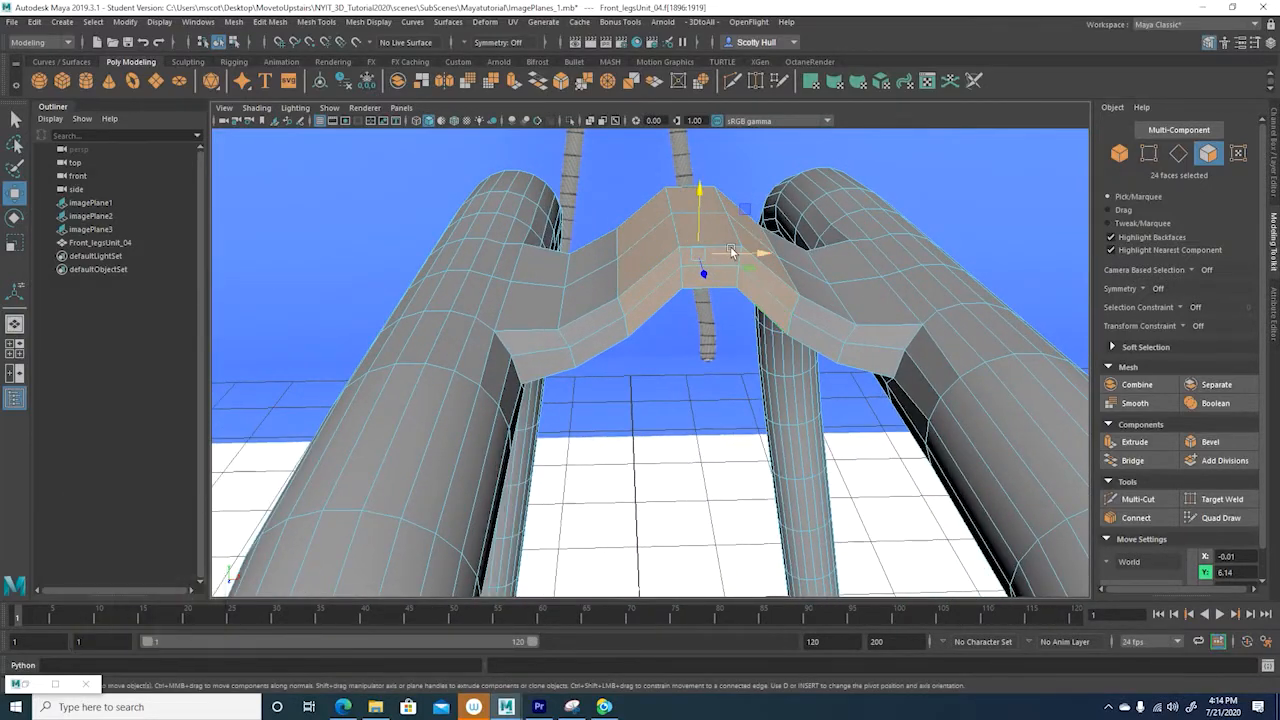
alt+drag(744, 373, 690, 292)
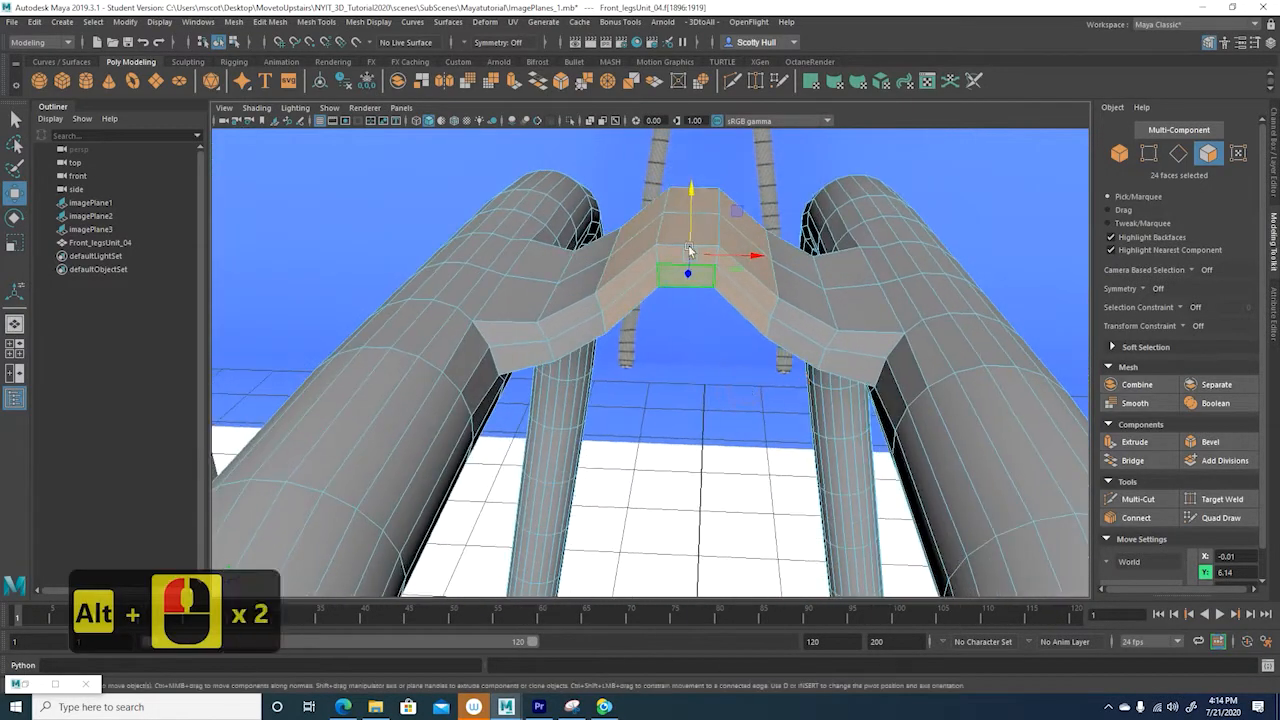
- Select only the ring of faces at the middle of the arch and scale it wider along X
drag(693, 164, 694, 345)
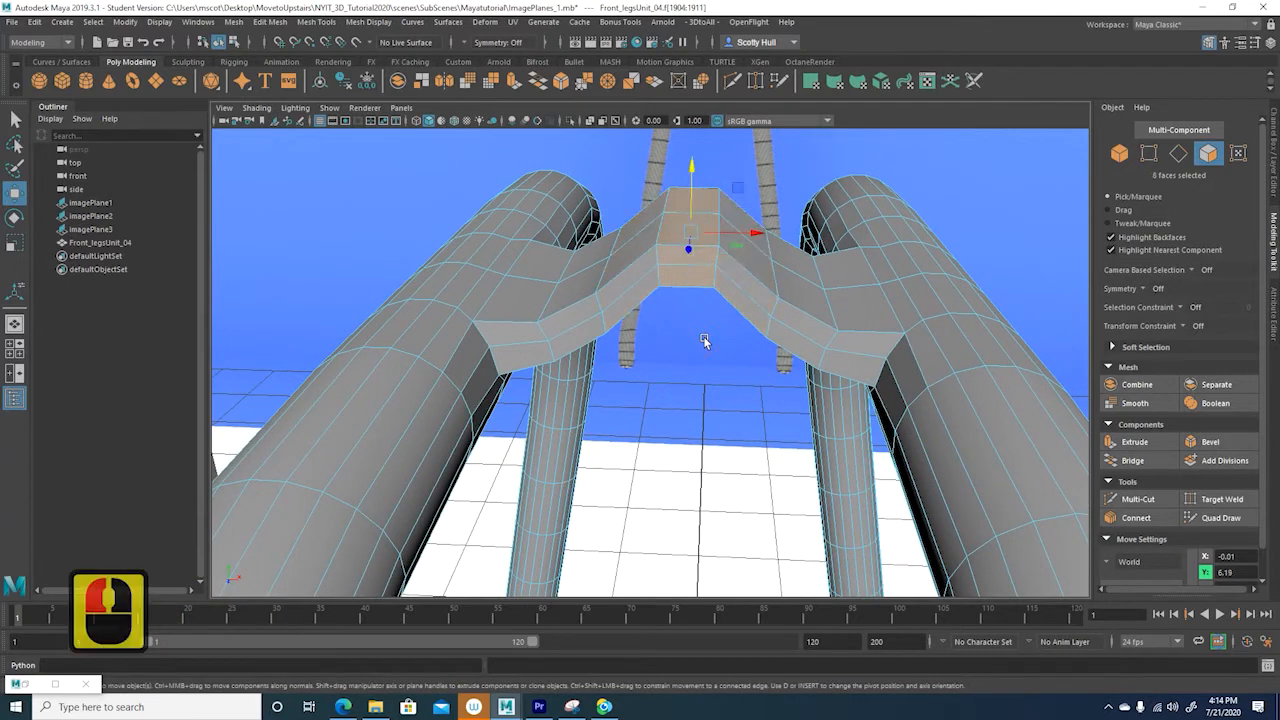
key(r)
drag(753, 236, 789, 243)
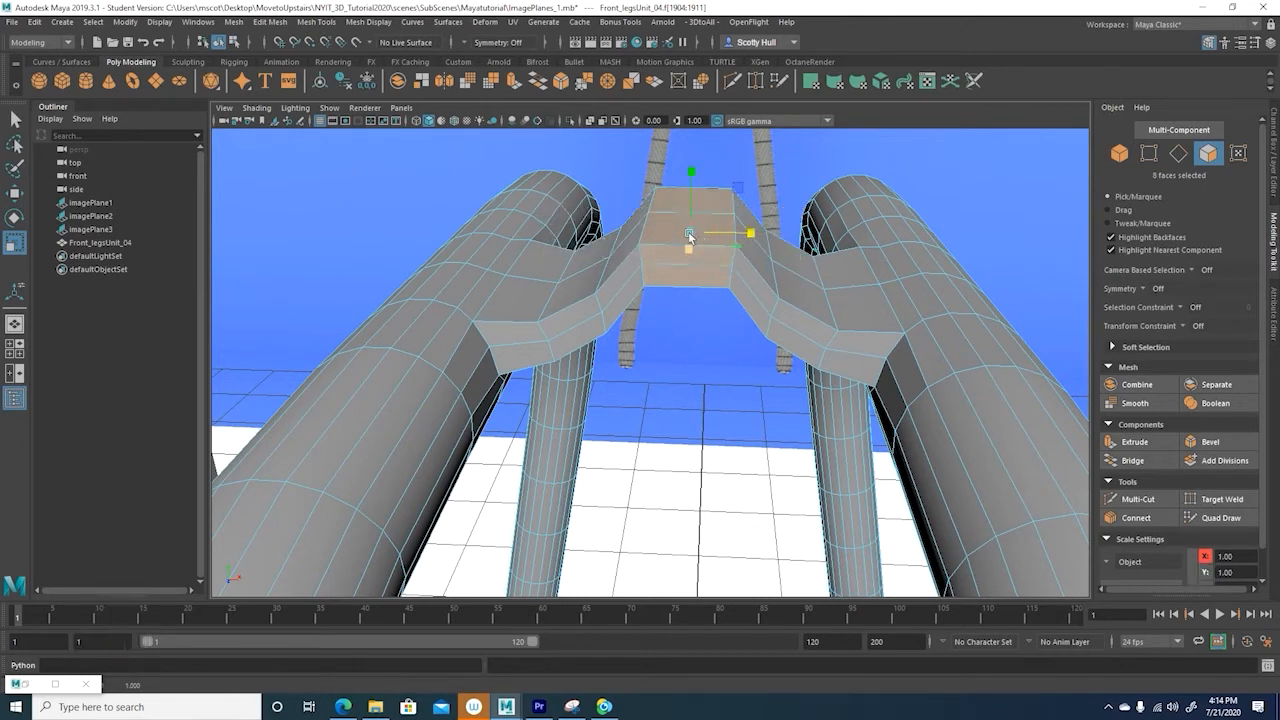
- Select the edge loops flanking the arch's raised middle, lower them to about Y 6.06, and scale them up uniformly by about 1.03
right_click(780, 288)
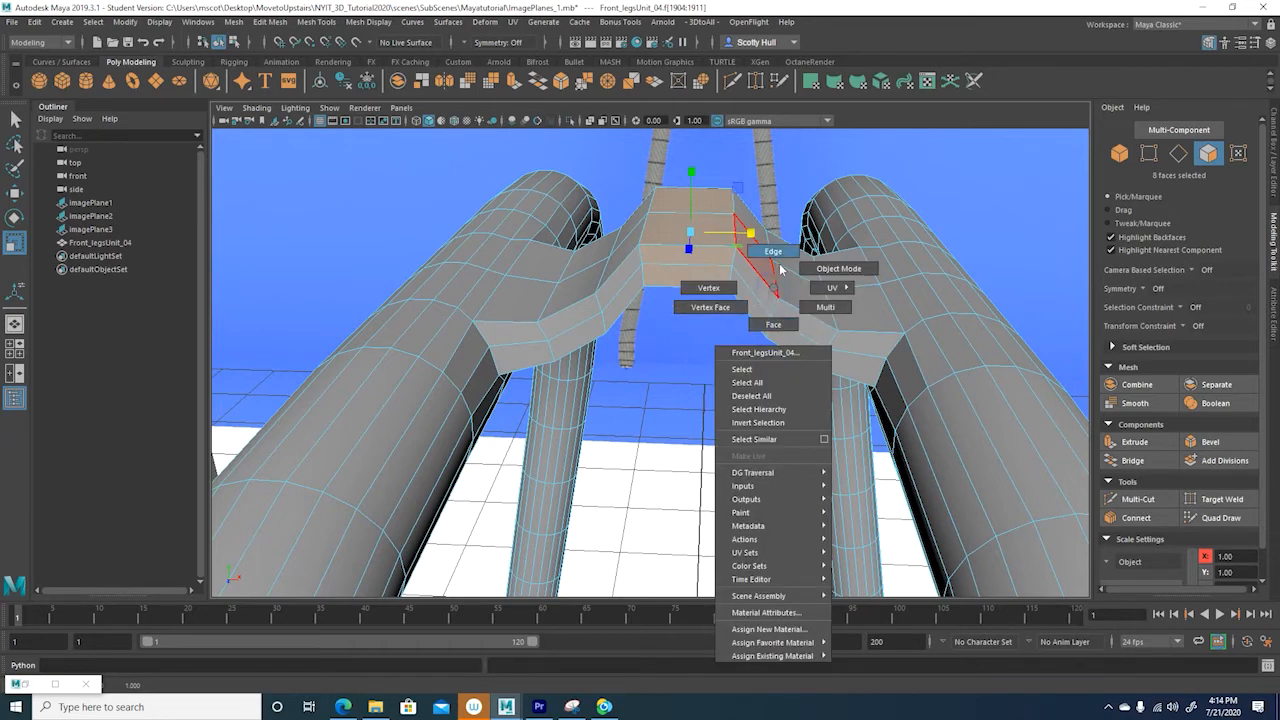
click(773, 251)
double_click(772, 302)
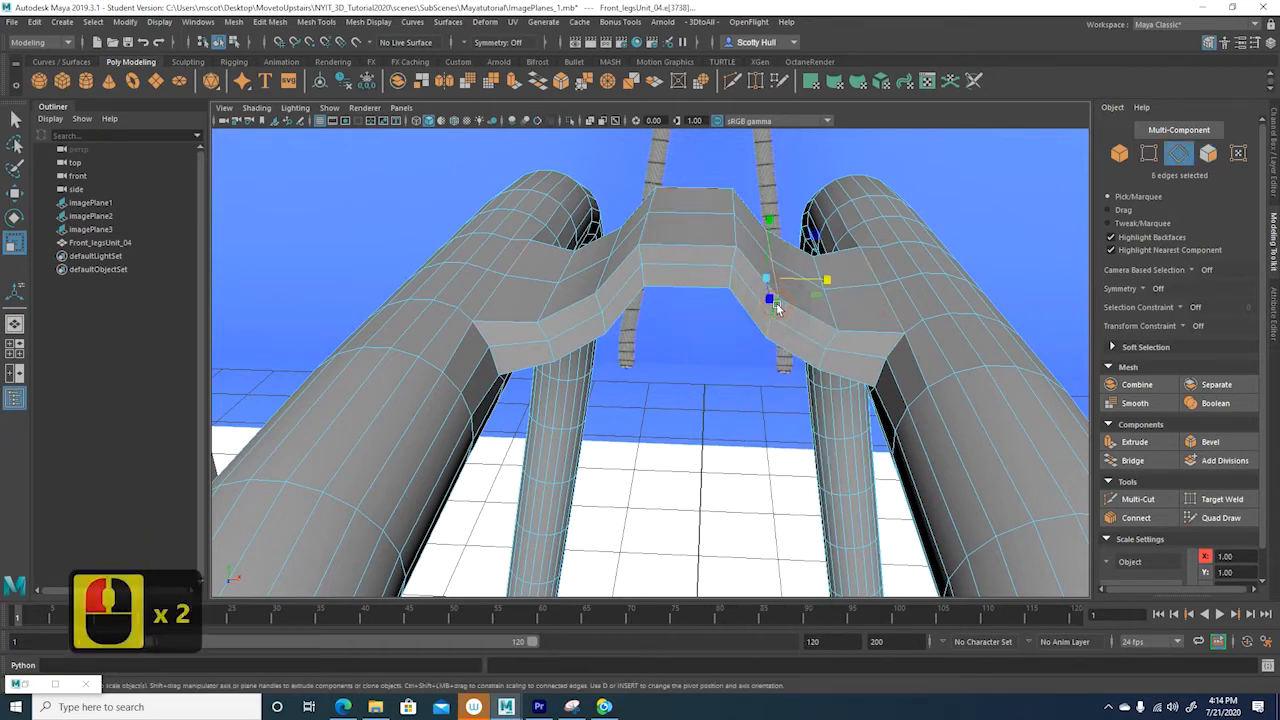
shift+double_click(600, 305)
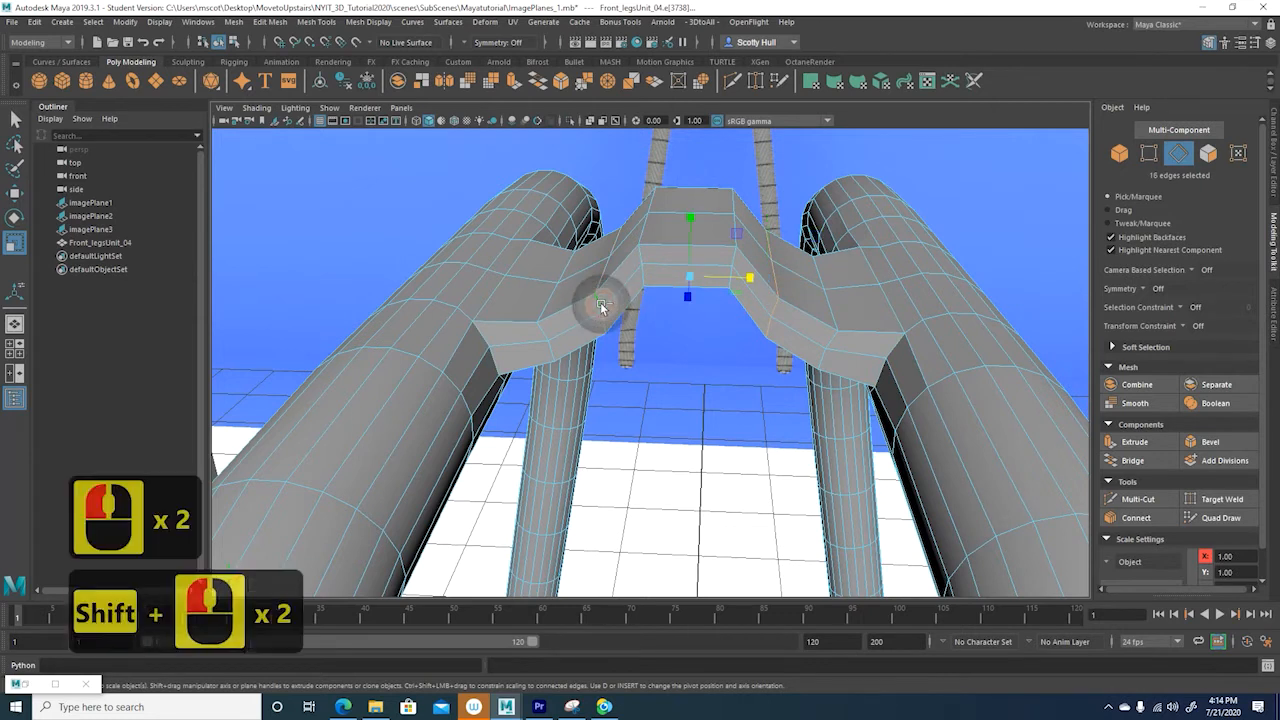
key(w)
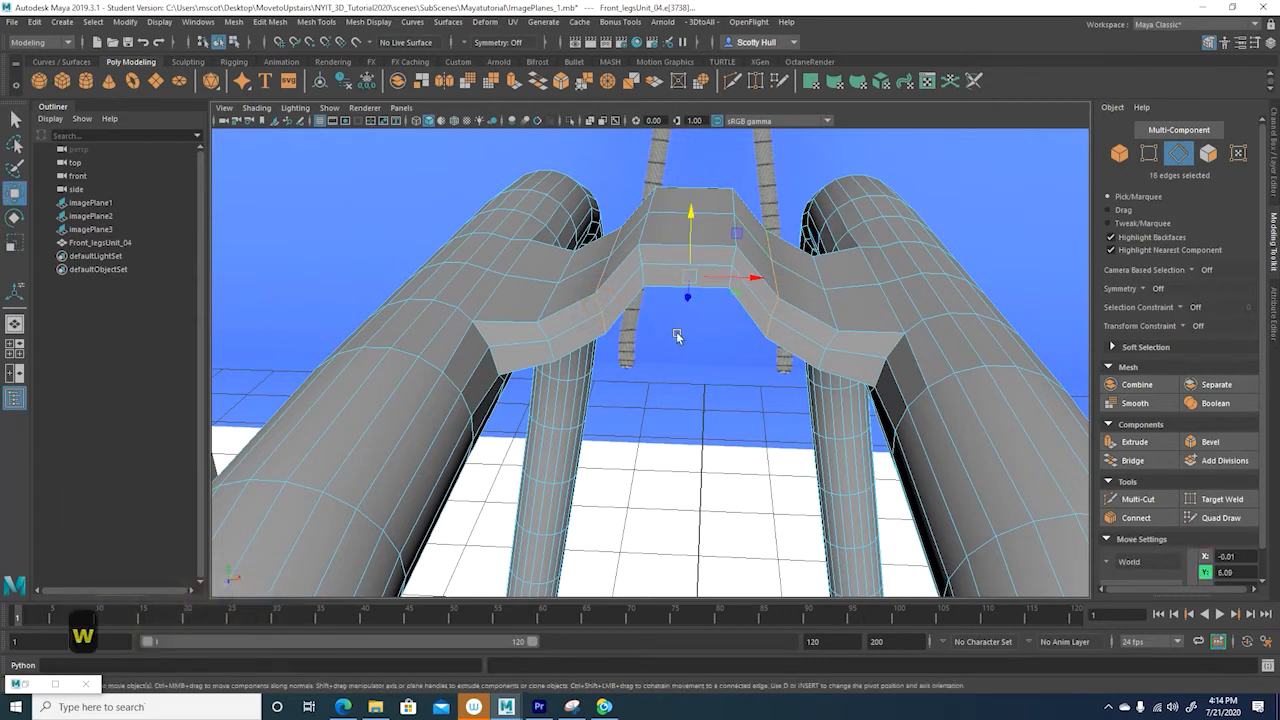
drag(697, 211, 697, 253)
drag(755, 288, 757, 288)
key(ctrl+z)
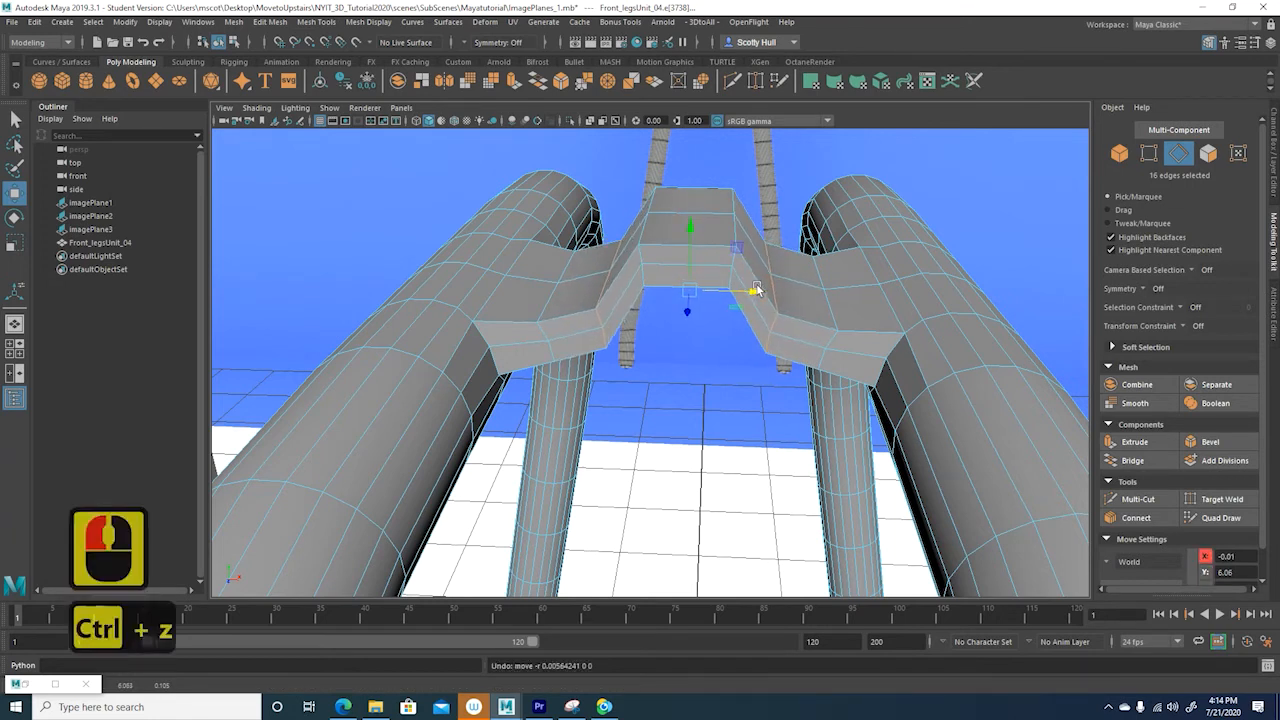
key(r)
drag(690, 292, 703, 293)
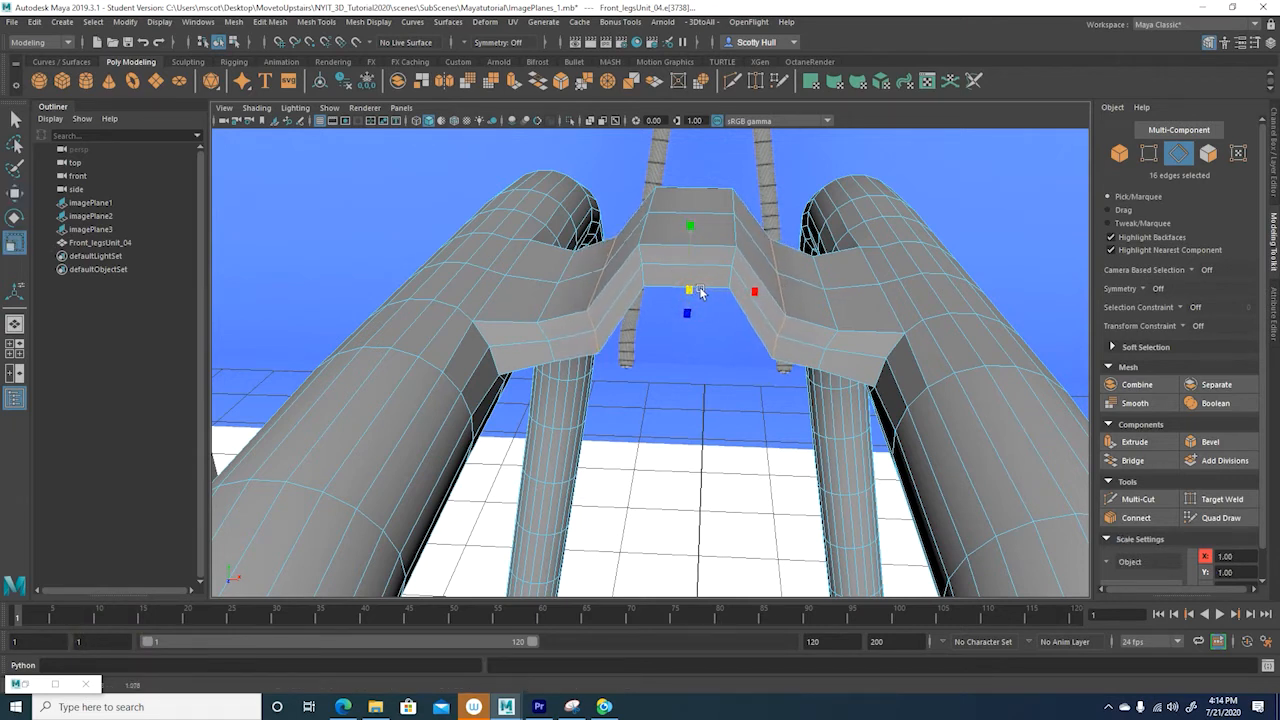
- Clear the selection and examine the arched crosspiece and both leg tubes from the front and side against the reference image
alt+drag(740, 347, 814, 331)
scroll(780, 371, down, 3)
mouse_move(894, 367)
alt+mouse_down()
mouse_move(807, 364)
mouse_move(892, 357)
mouse_move(790, 347)
mouse_move(763, 351)
mouse_move(766, 371)
mouse_move(763, 356)
mouse_move(617, 354)
mouse_move(856, 368)
mouse_move(902, 353)
alt+mouse_up()
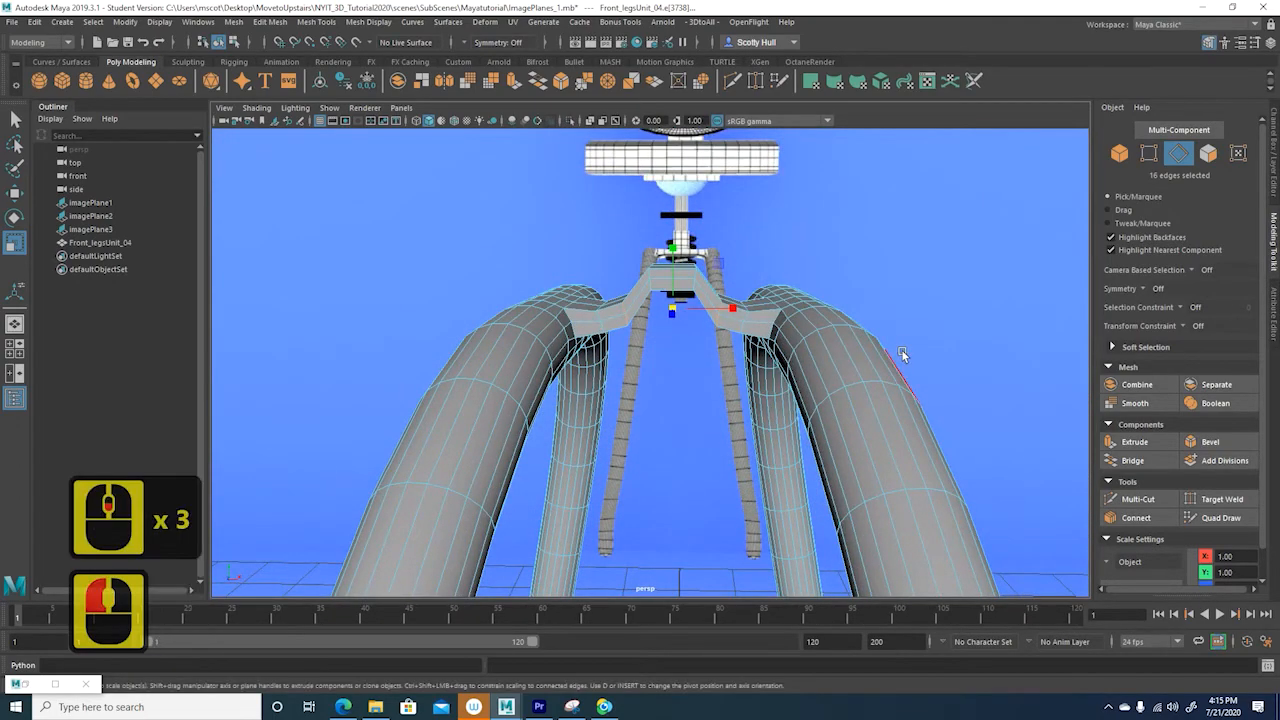
click(860, 258)
scroll(860, 258, down, 3)
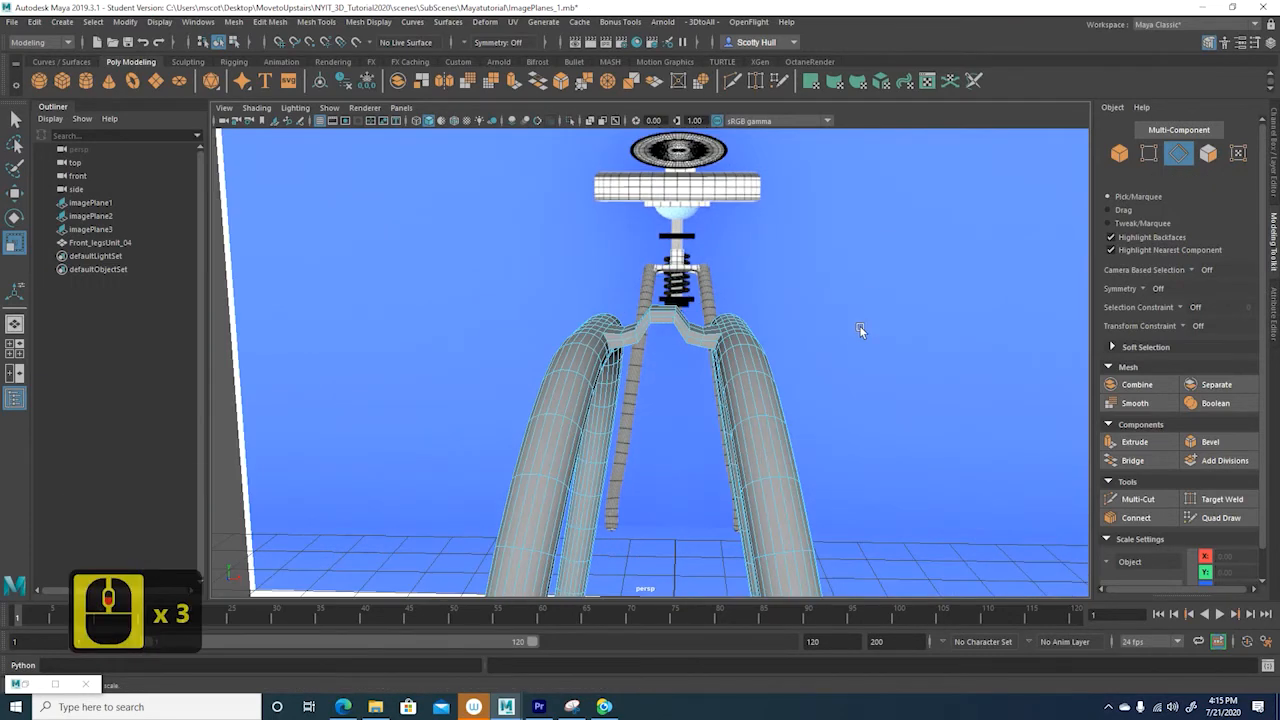
mouse_move(859, 328)
alt+mouse_down()
mouse_move(901, 355)
mouse_move(848, 348)
alt+mouse_up()
scroll(866, 335, up, 2)
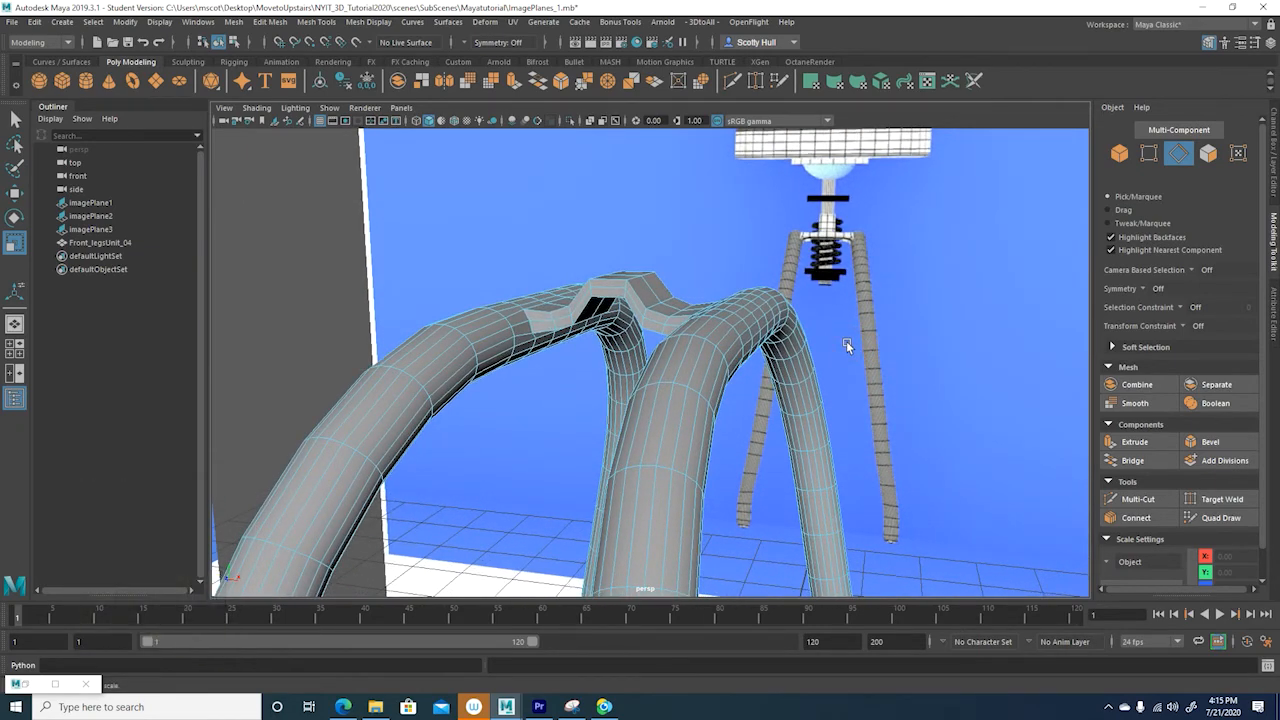
scroll(846, 341, up, 1)
alt+drag(846, 341, 918, 355)
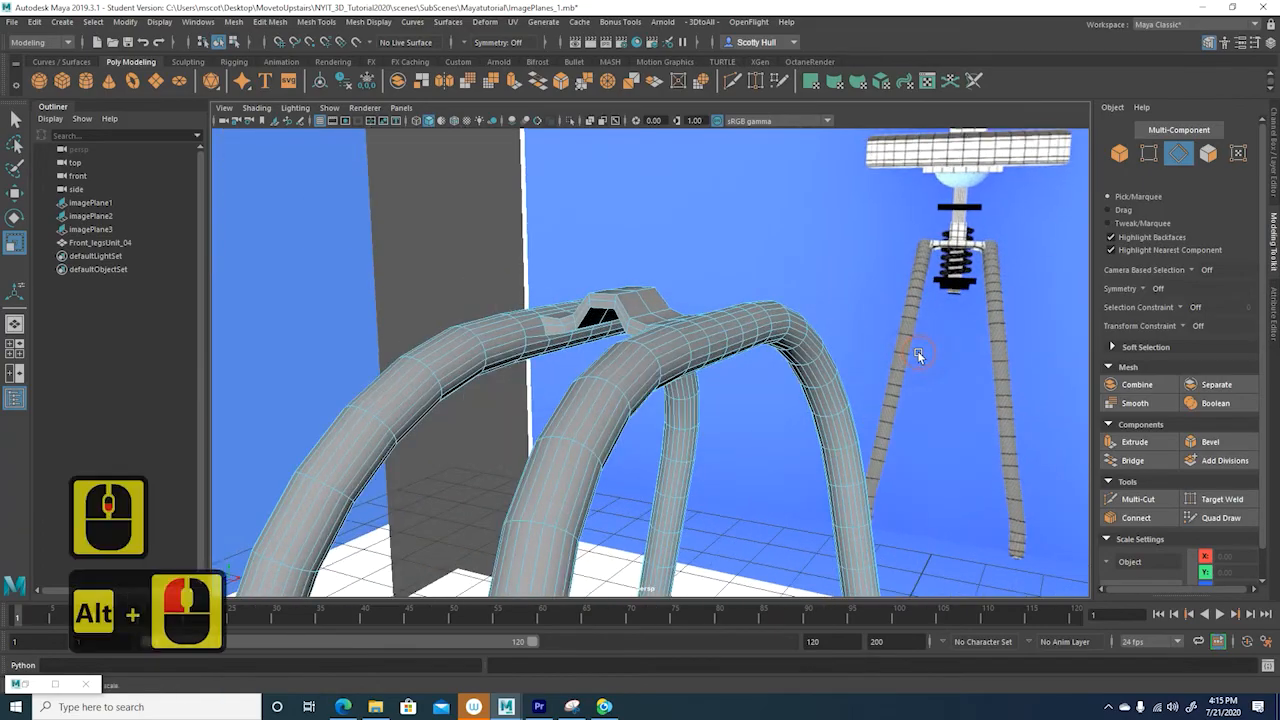
scroll(918, 355, down, 5)
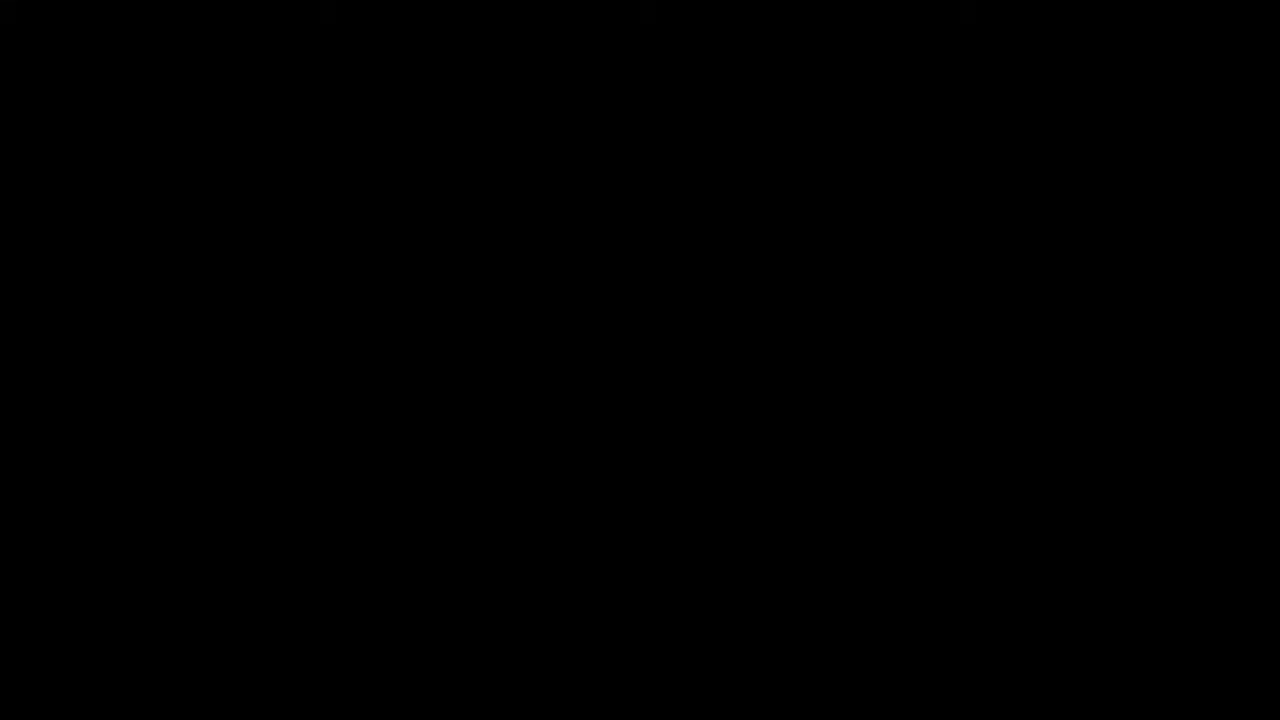